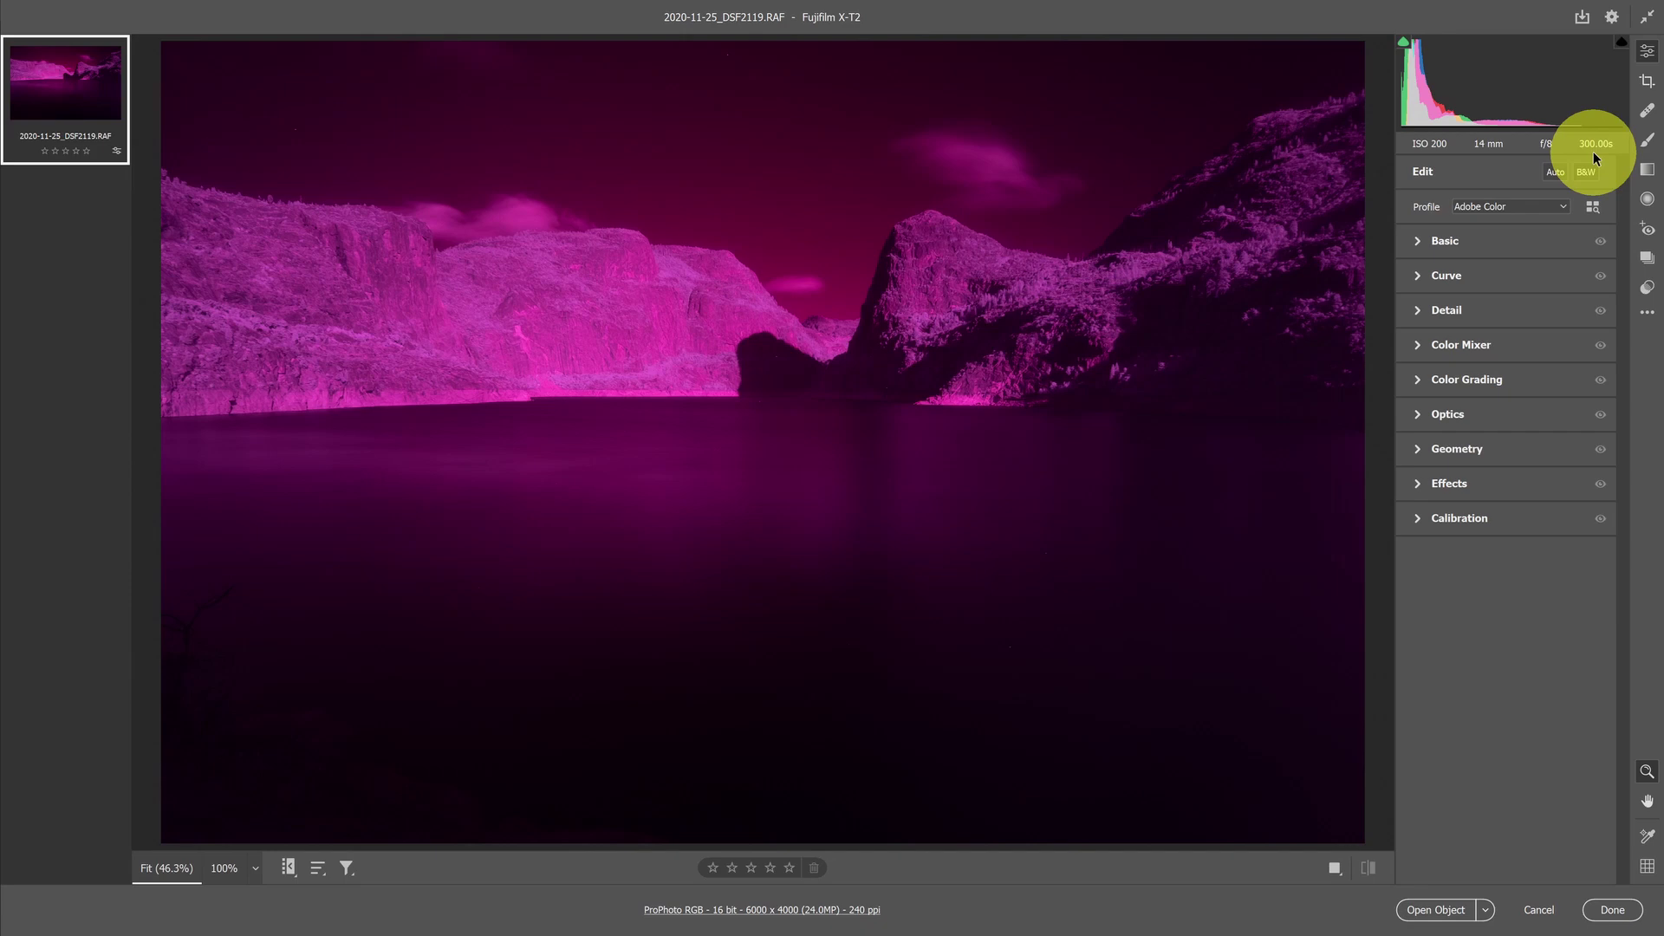
# Set a custom white balance by sampling the cloud just above the distant cliffs with the White Balance Tool.
pyautogui.click(1417, 241)
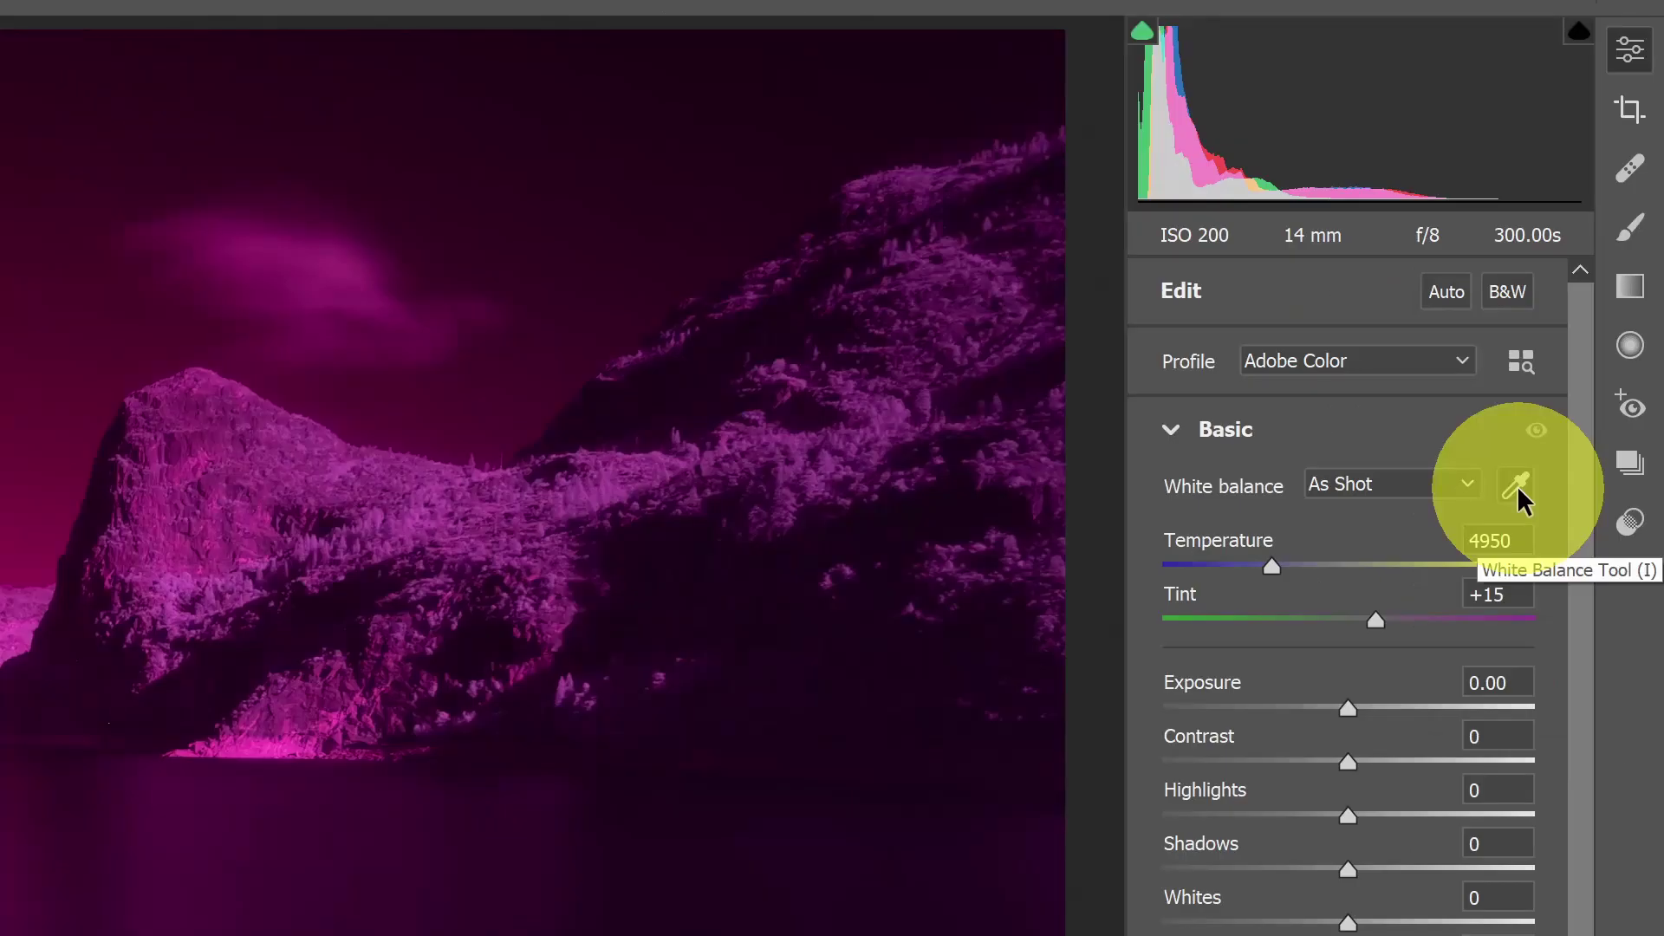
pyautogui.click(1517, 486)
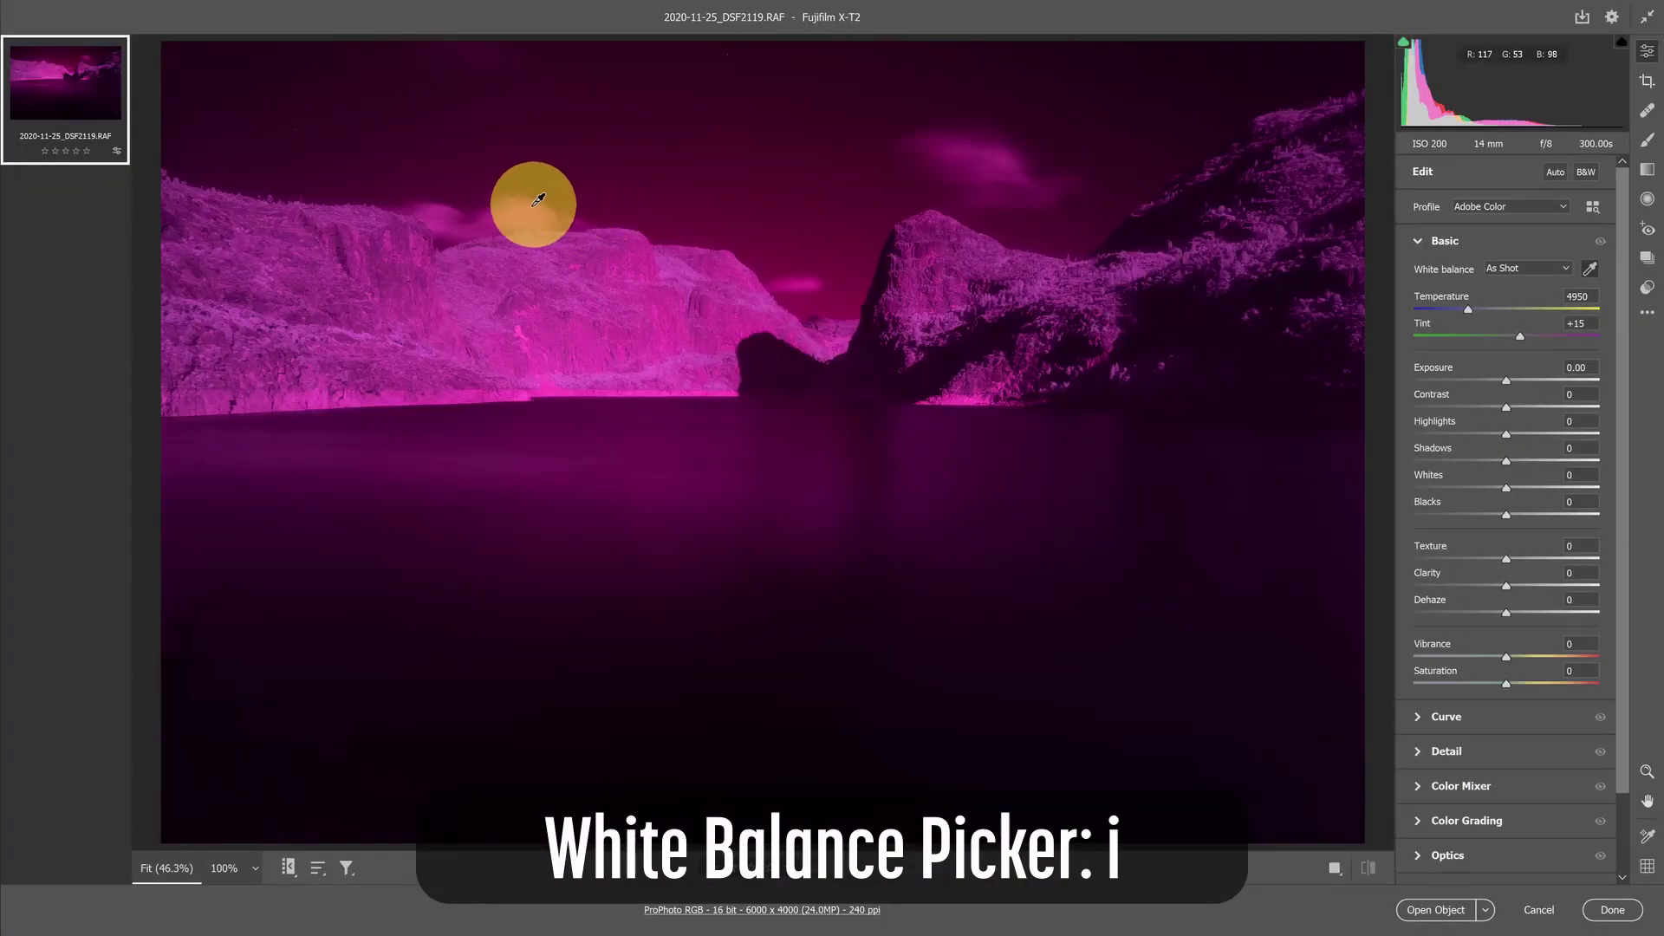
pyautogui.click(527, 205)
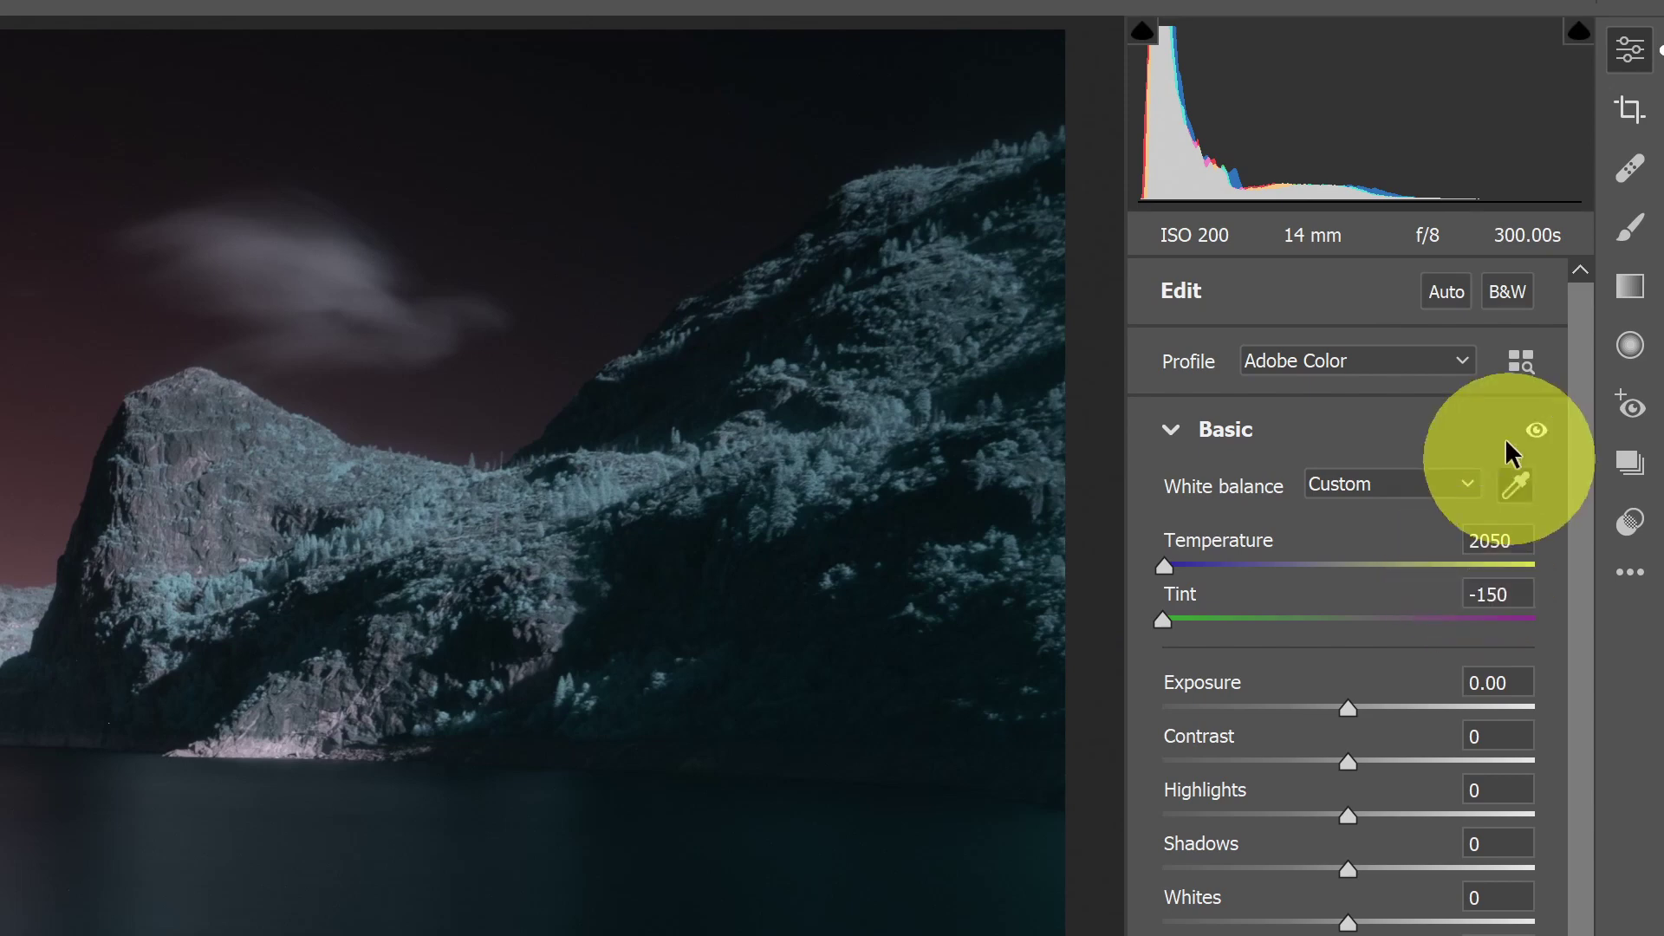
# Apply the favorite profile Infrared Temp -50 and resample the white balance from the cloud above the distant cliffs.
pyautogui.click(1522, 364)
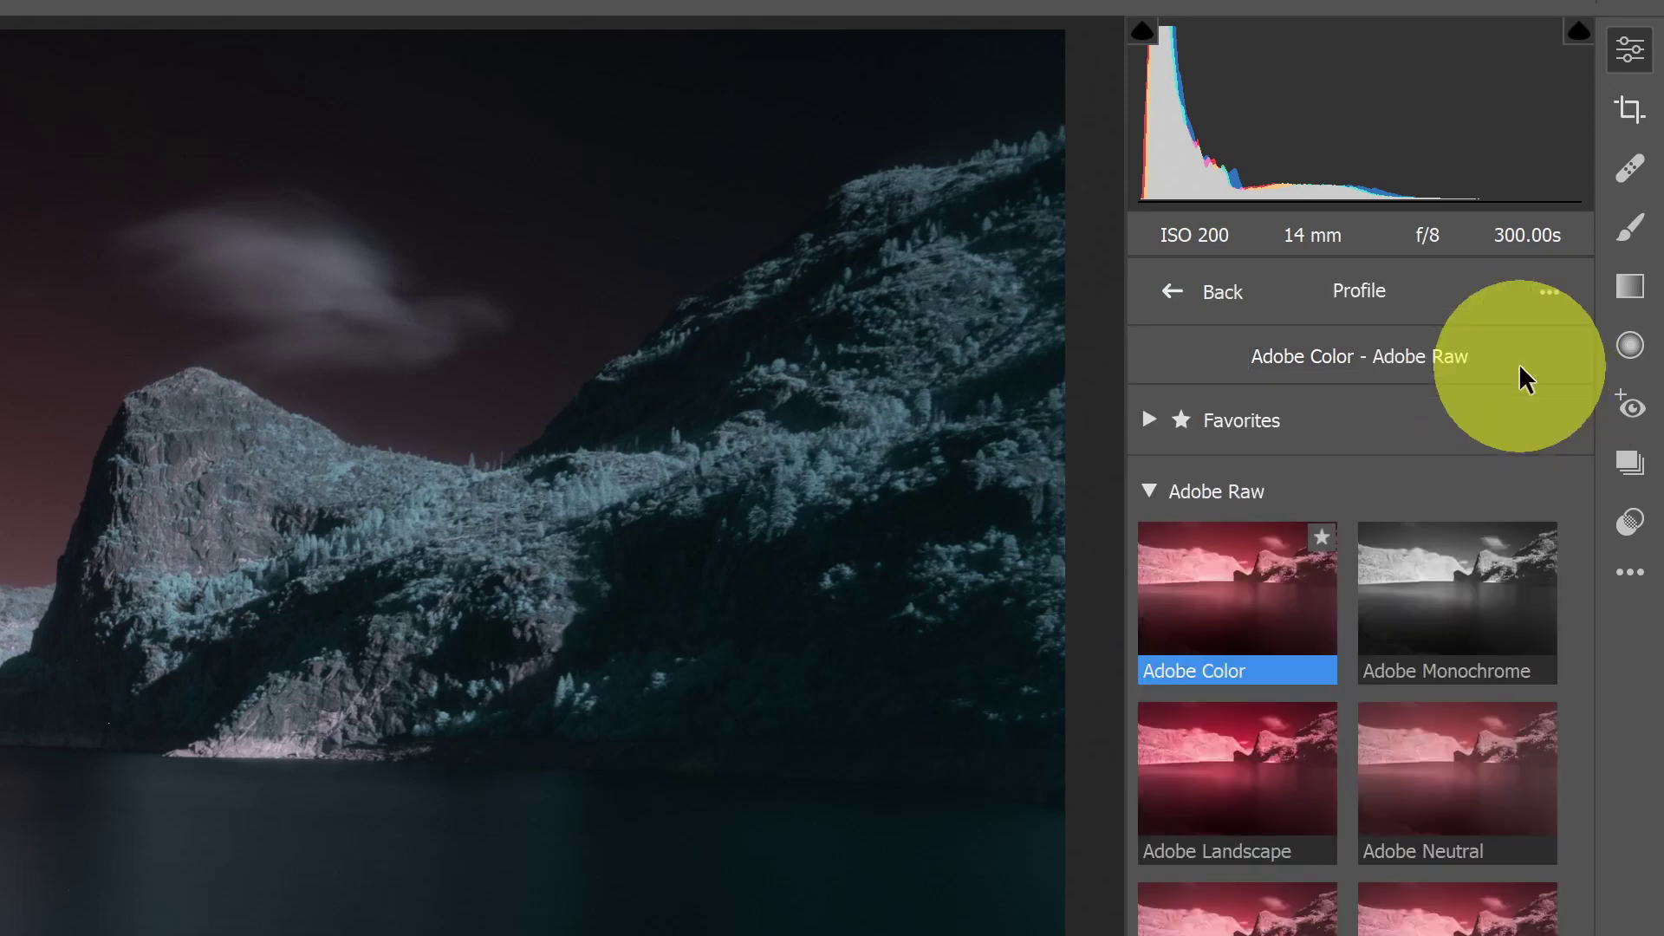
pyautogui.click(1150, 491)
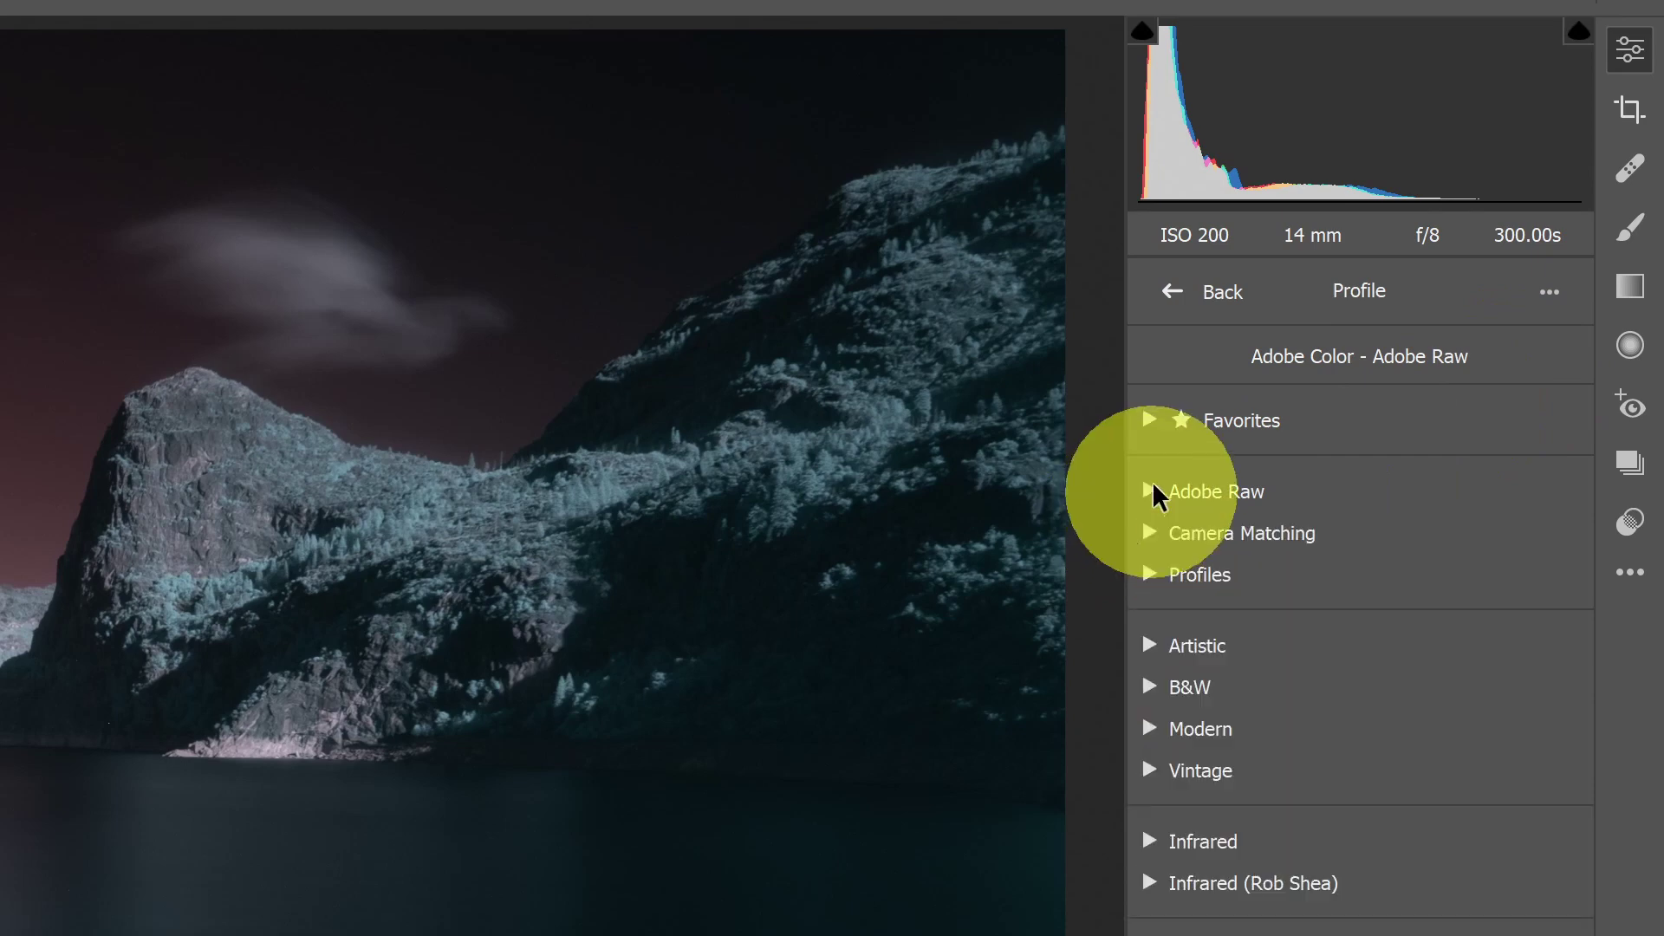
pyautogui.click(1150, 421)
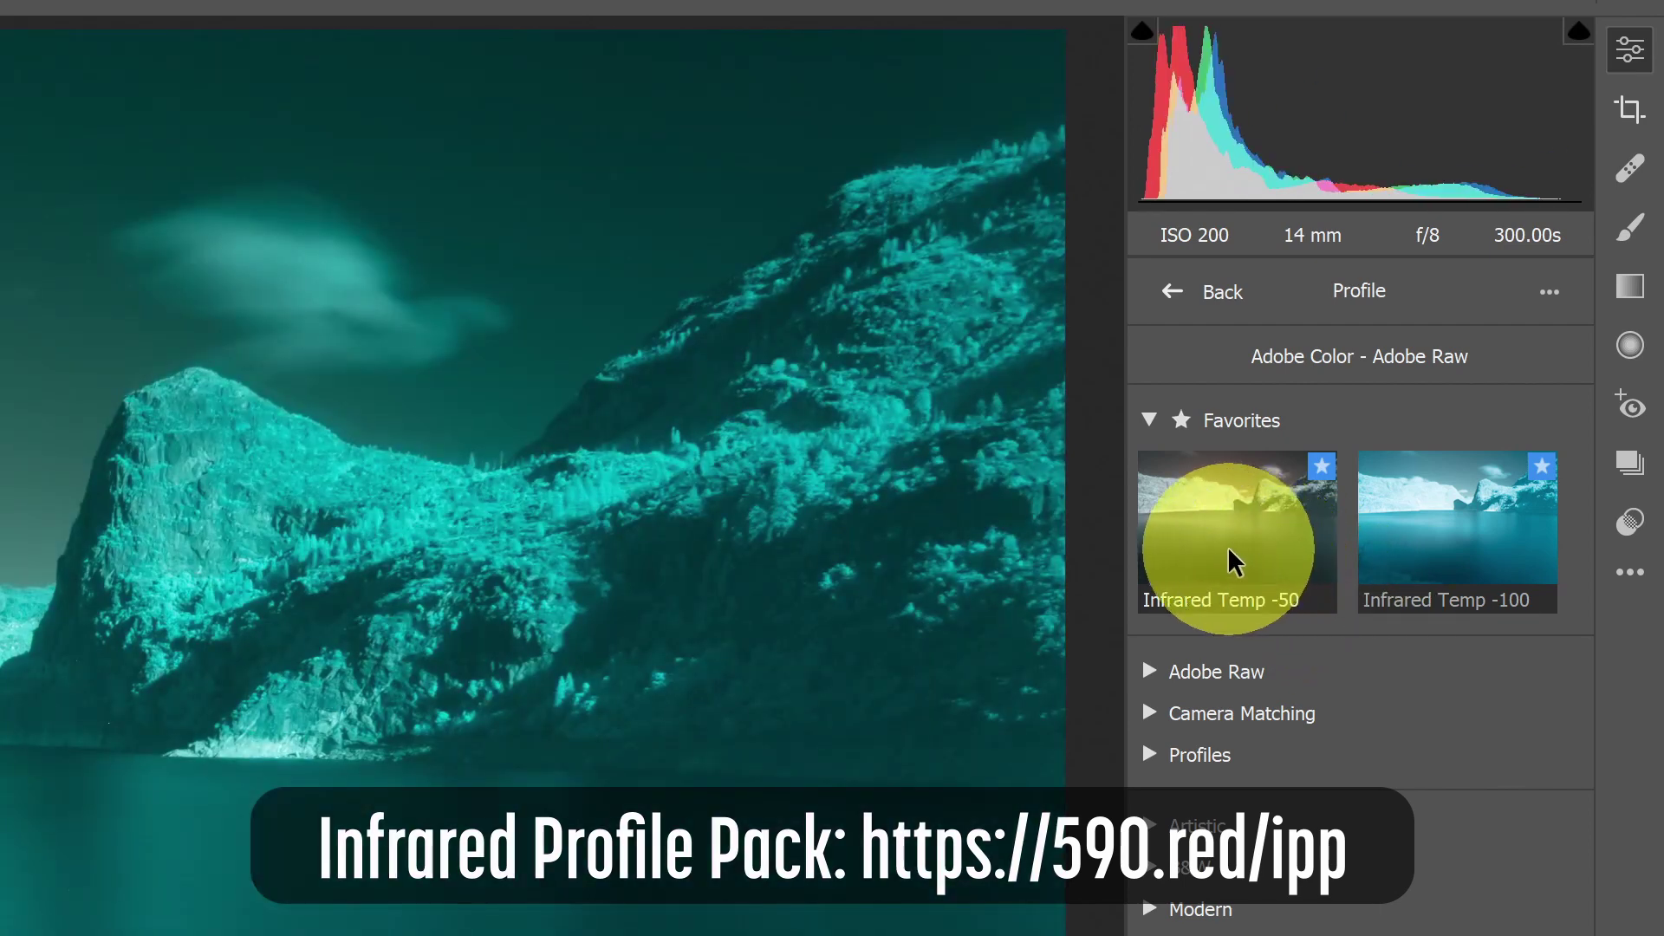
pyautogui.click(1228, 547)
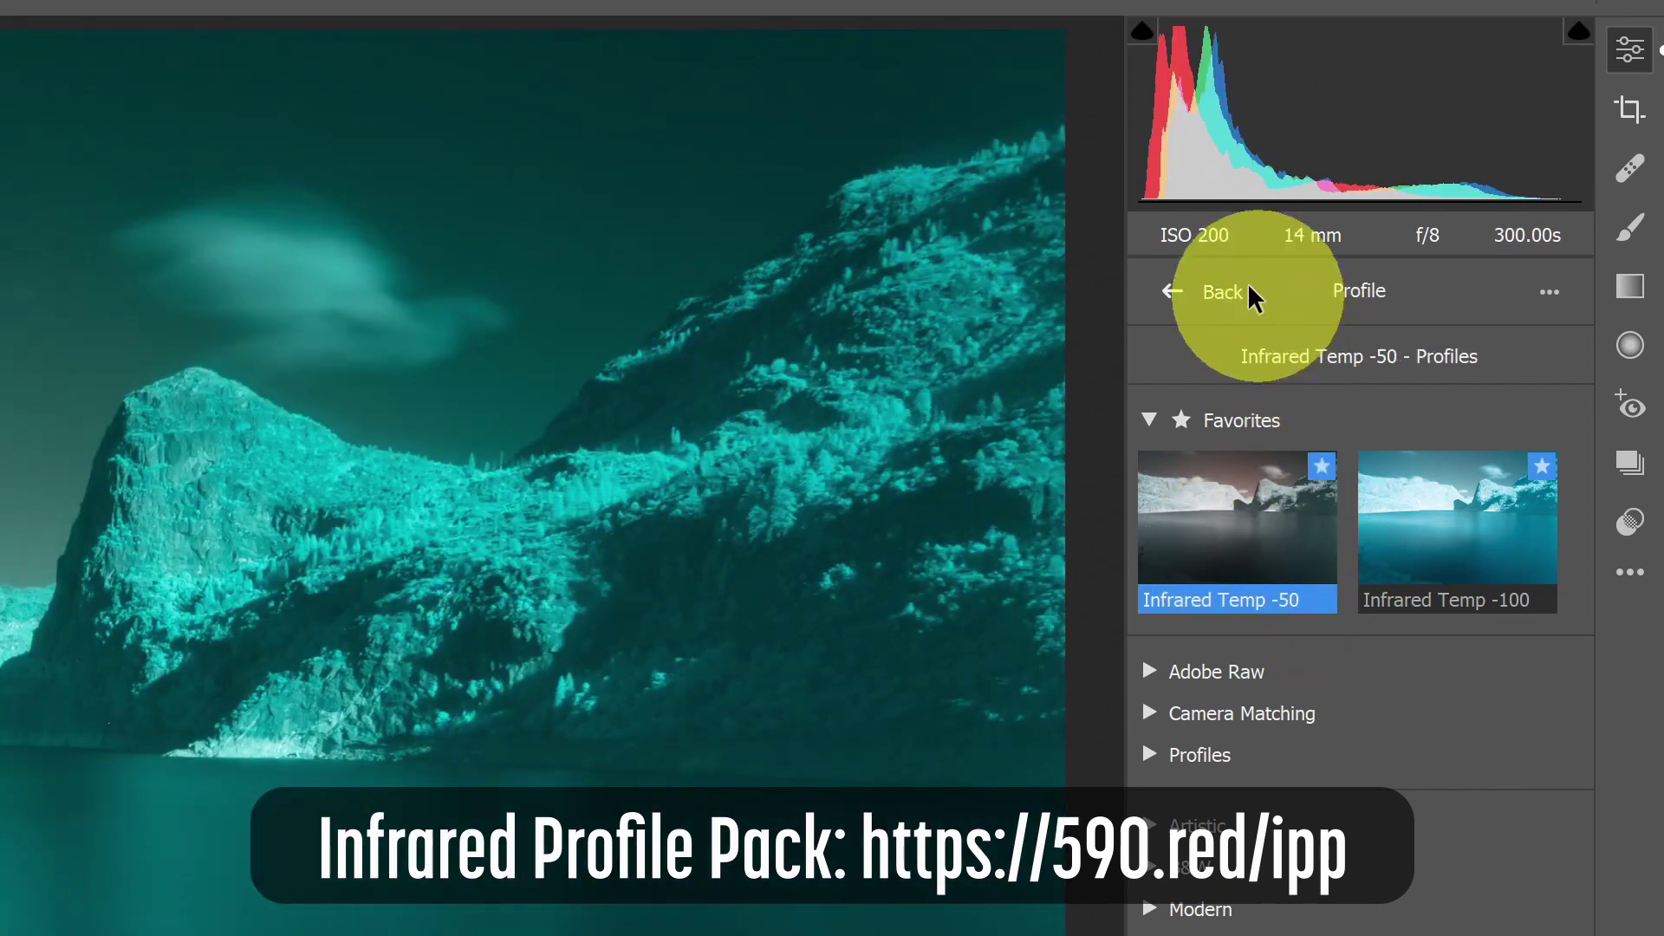
pyautogui.click(1183, 297)
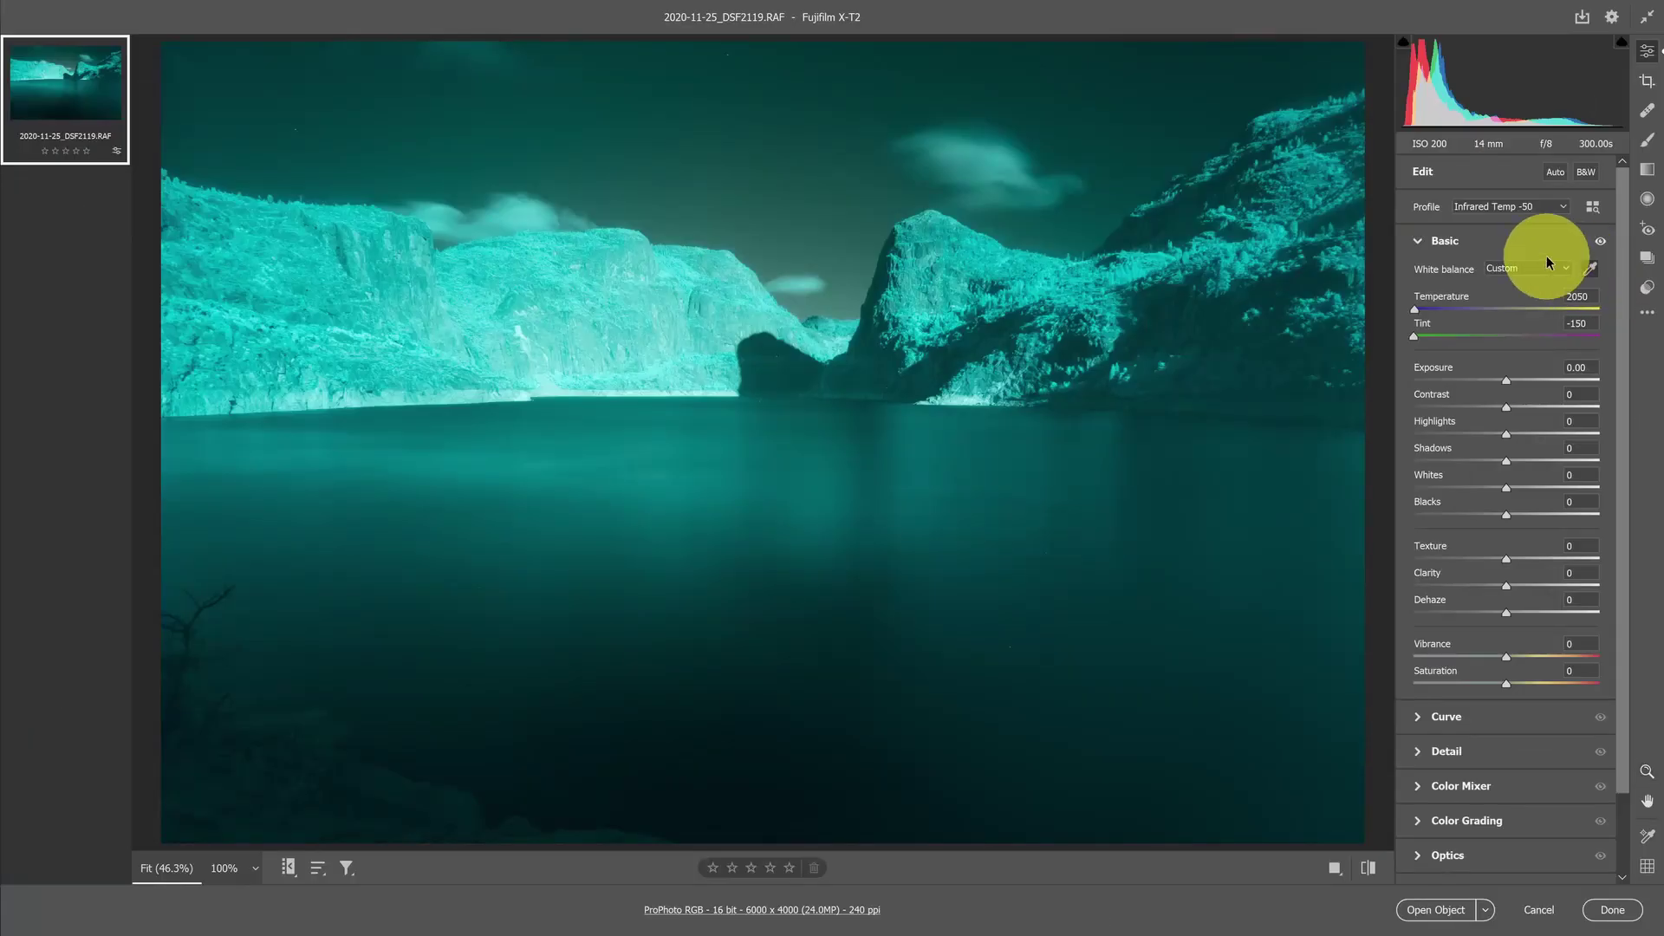
pyautogui.click(530, 208)
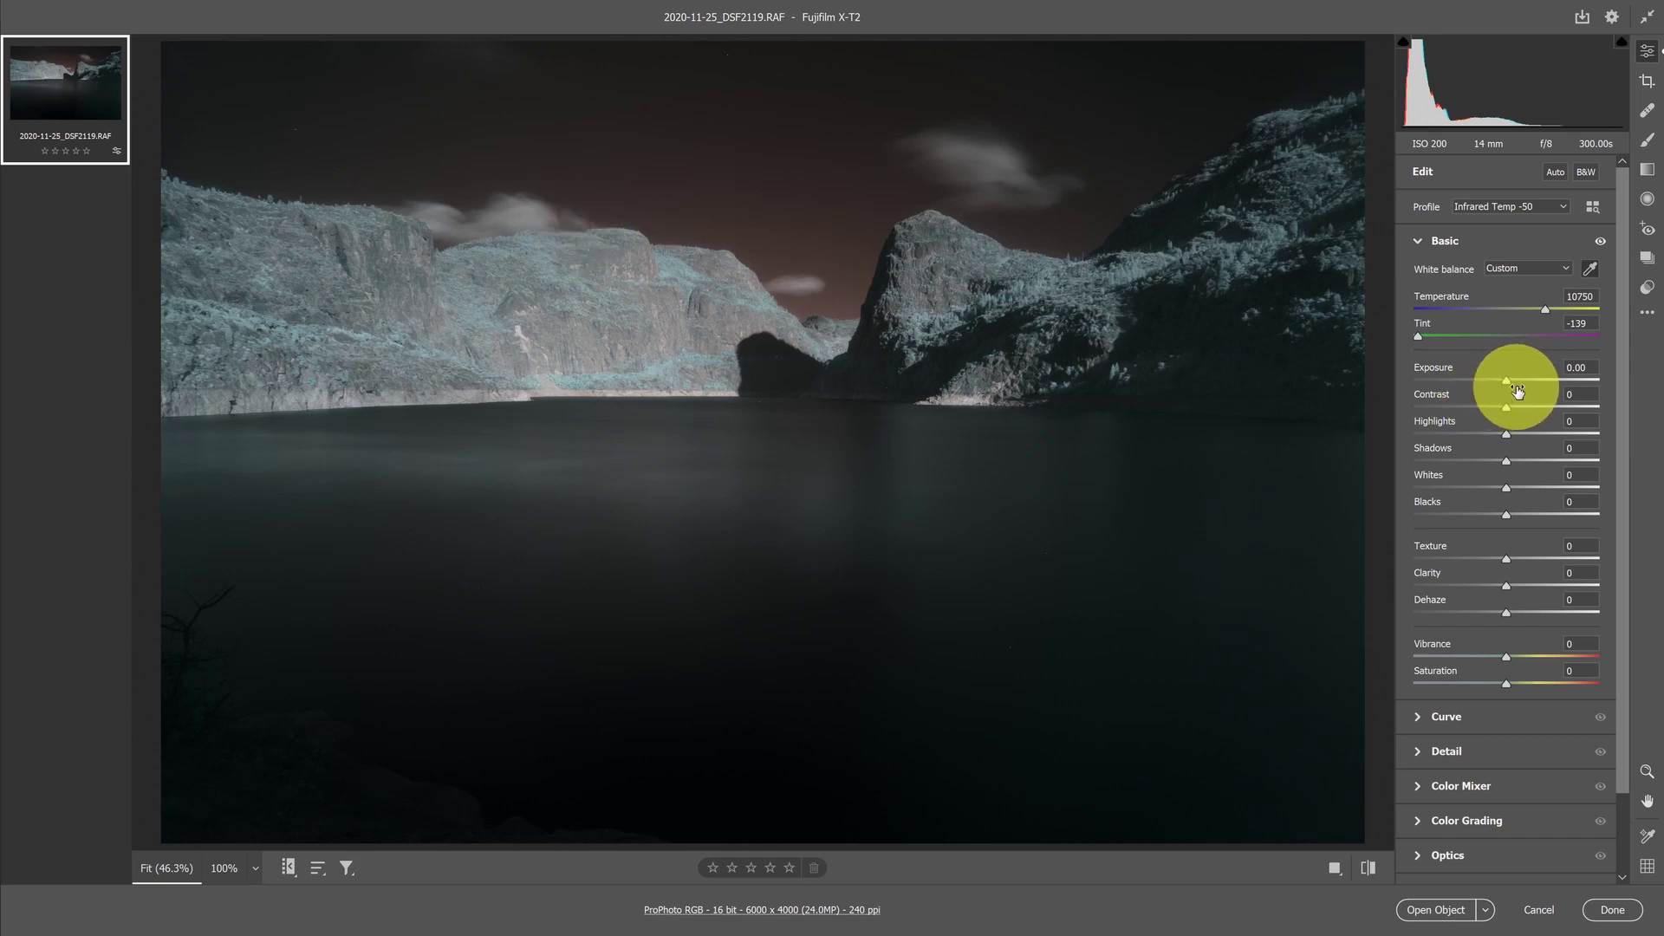
# Set the overall exposure of the photo to +1.00.
pyautogui.click(1587, 366)
pyautogui.write('1')
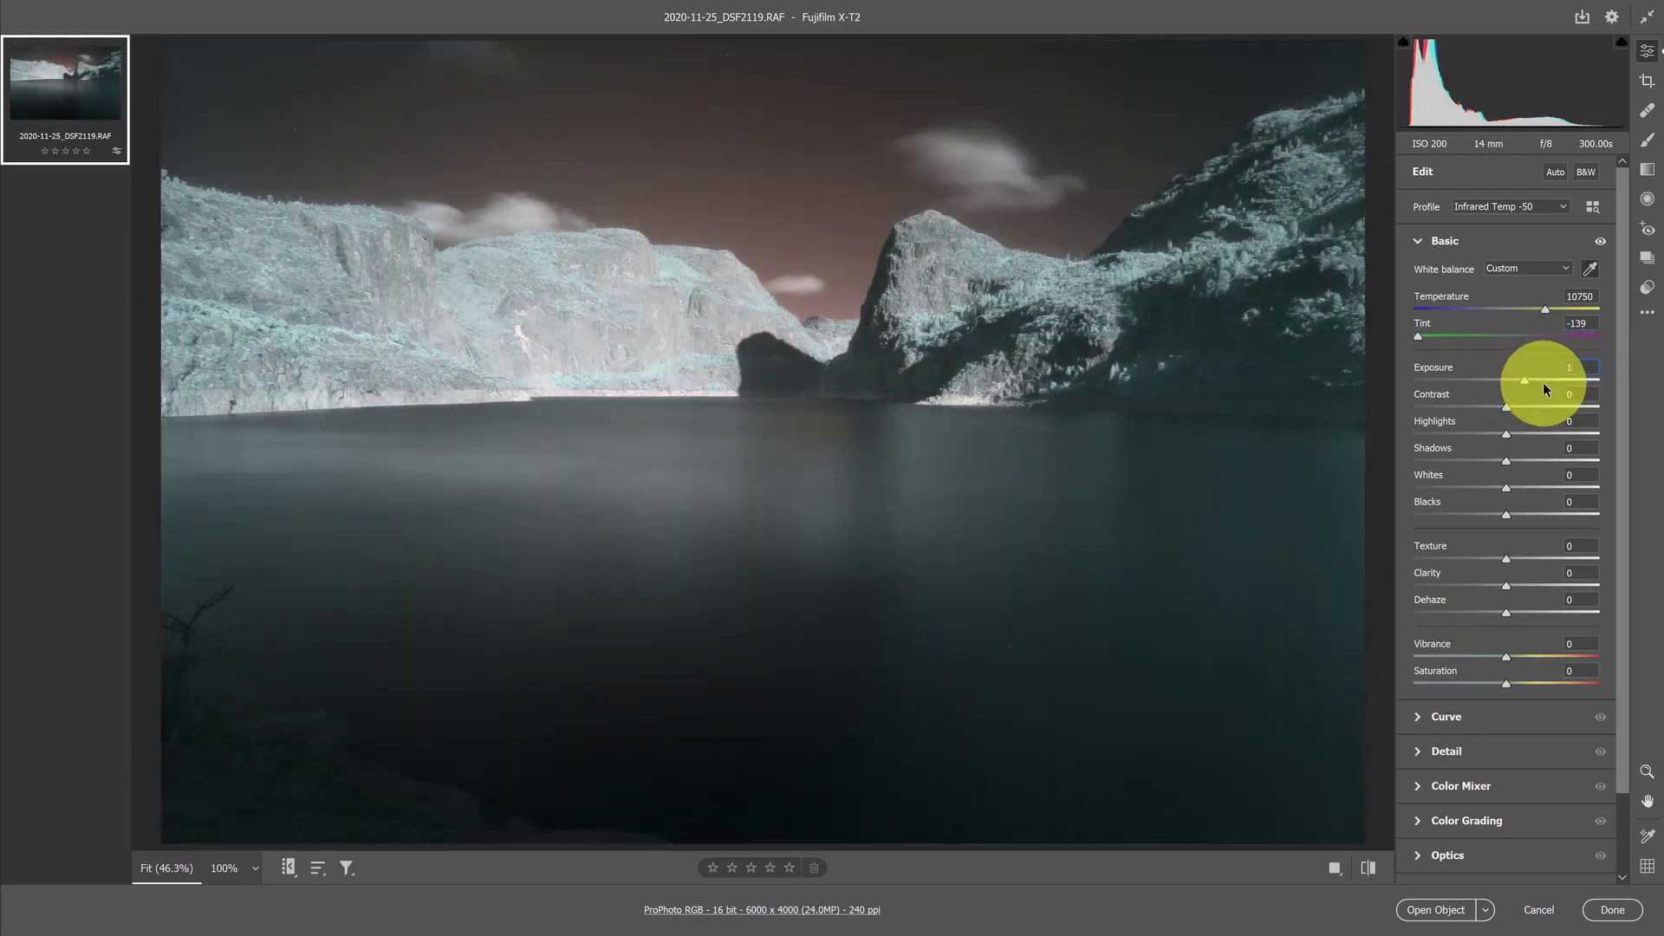
pyautogui.press('Return')
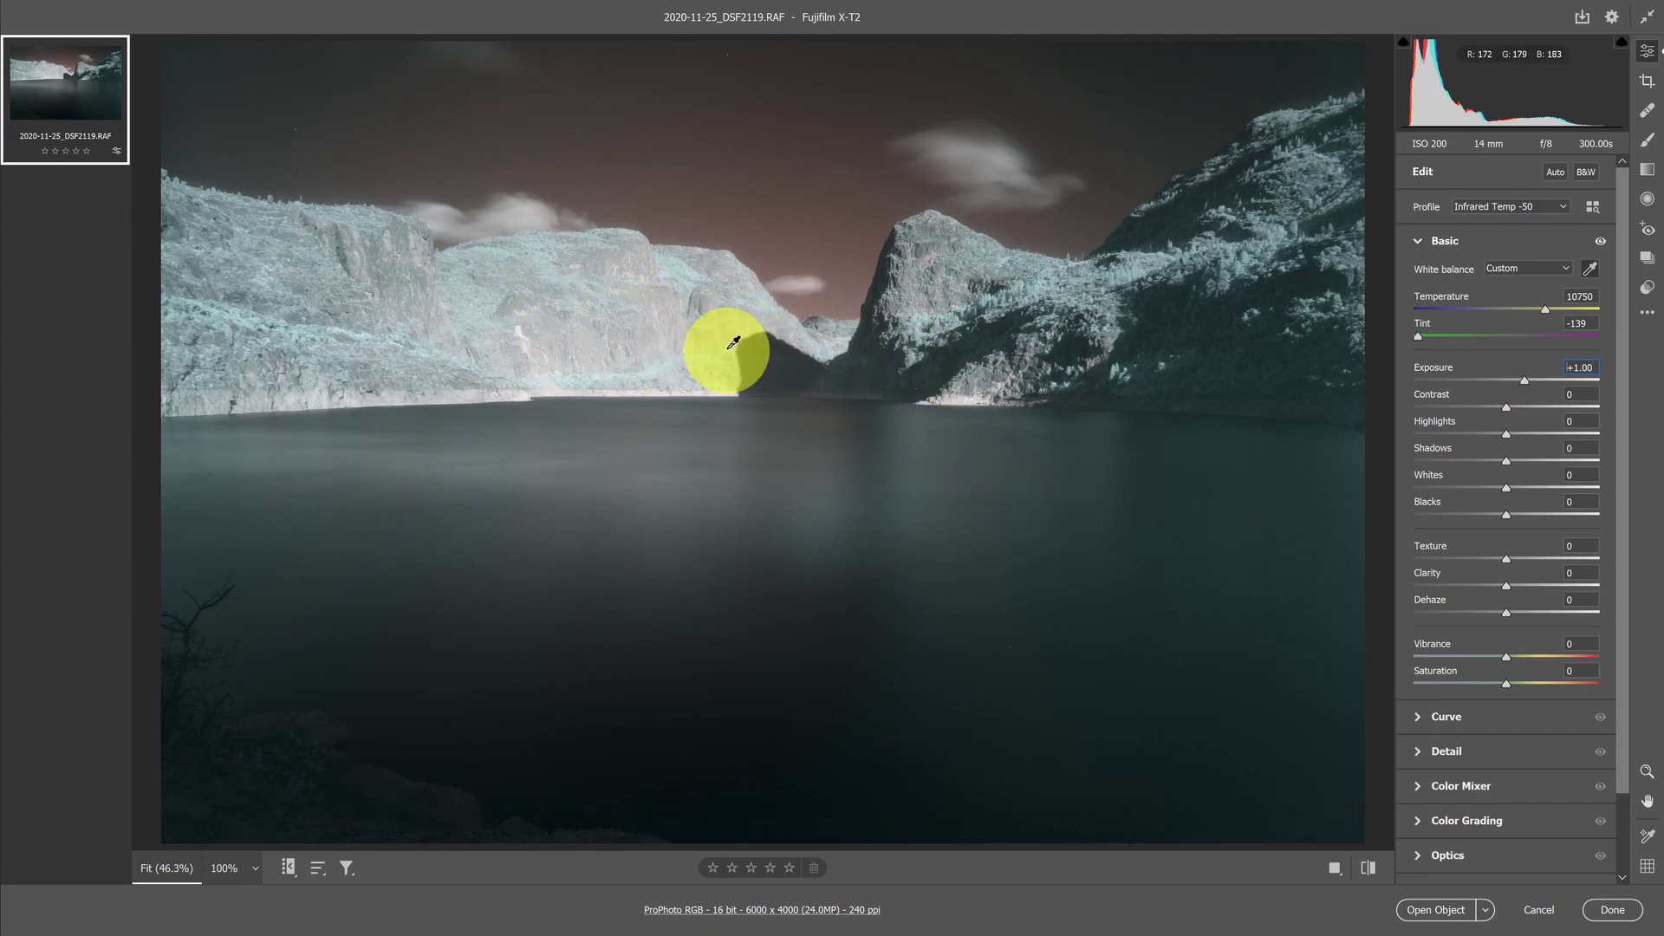
# Add a wide elliptical radial filter centred on the bright, sunlit cliffs across the lake.
pyautogui.click(1648, 199)
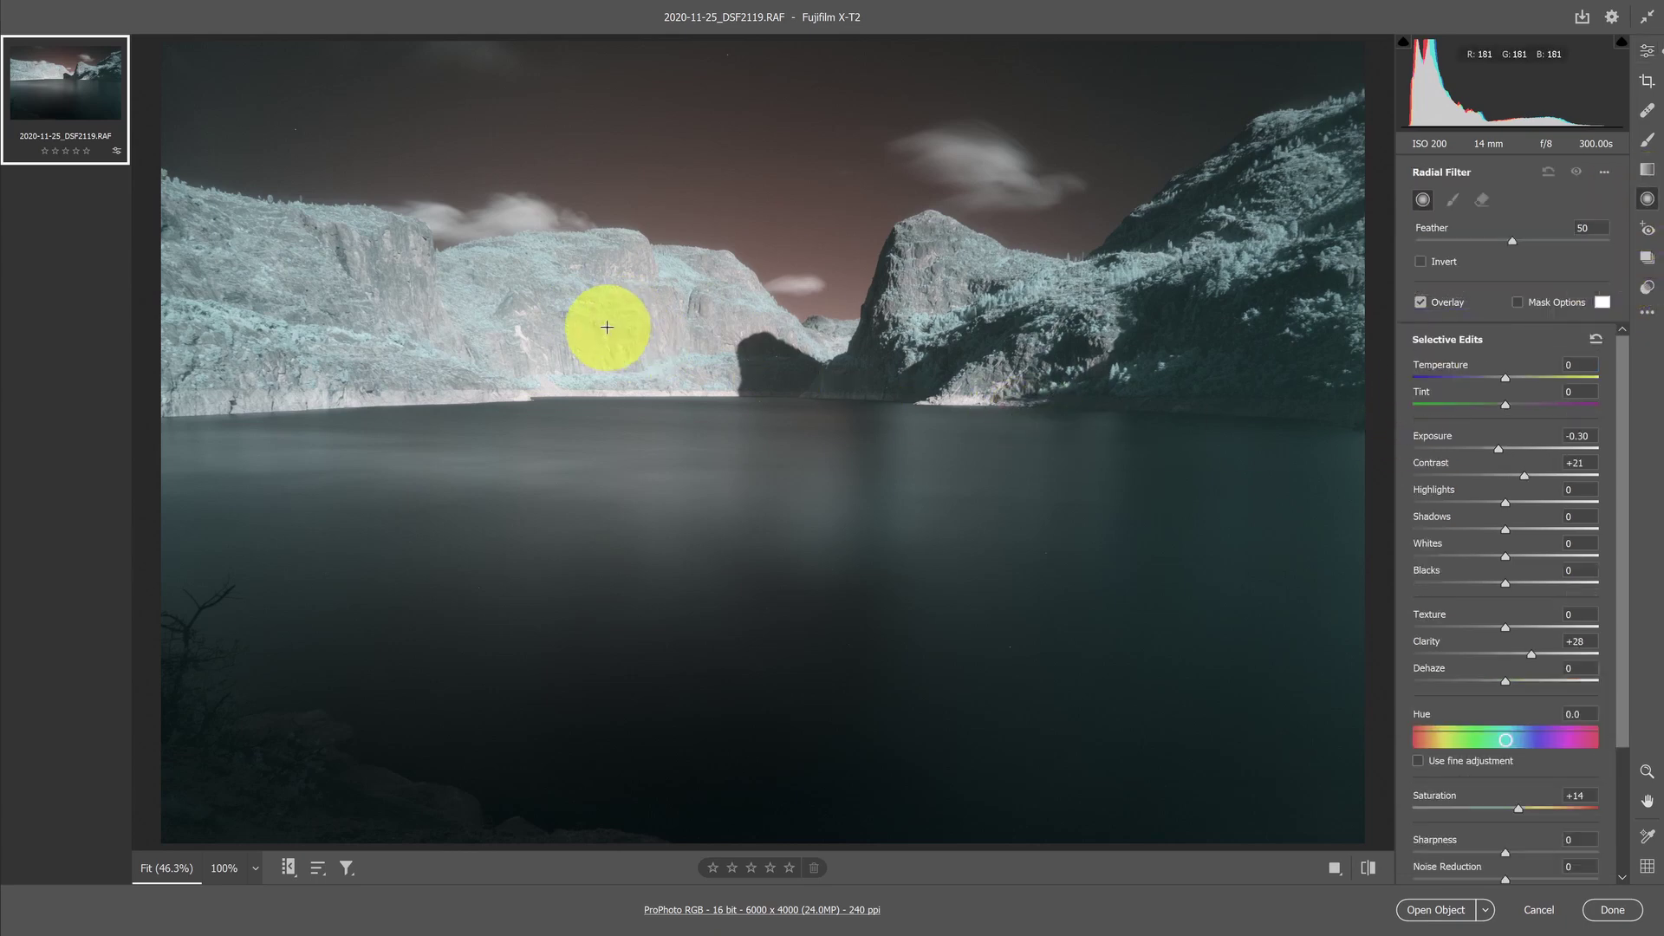
pyautogui.moveTo(602, 327); pyautogui.dragTo(695, 372)
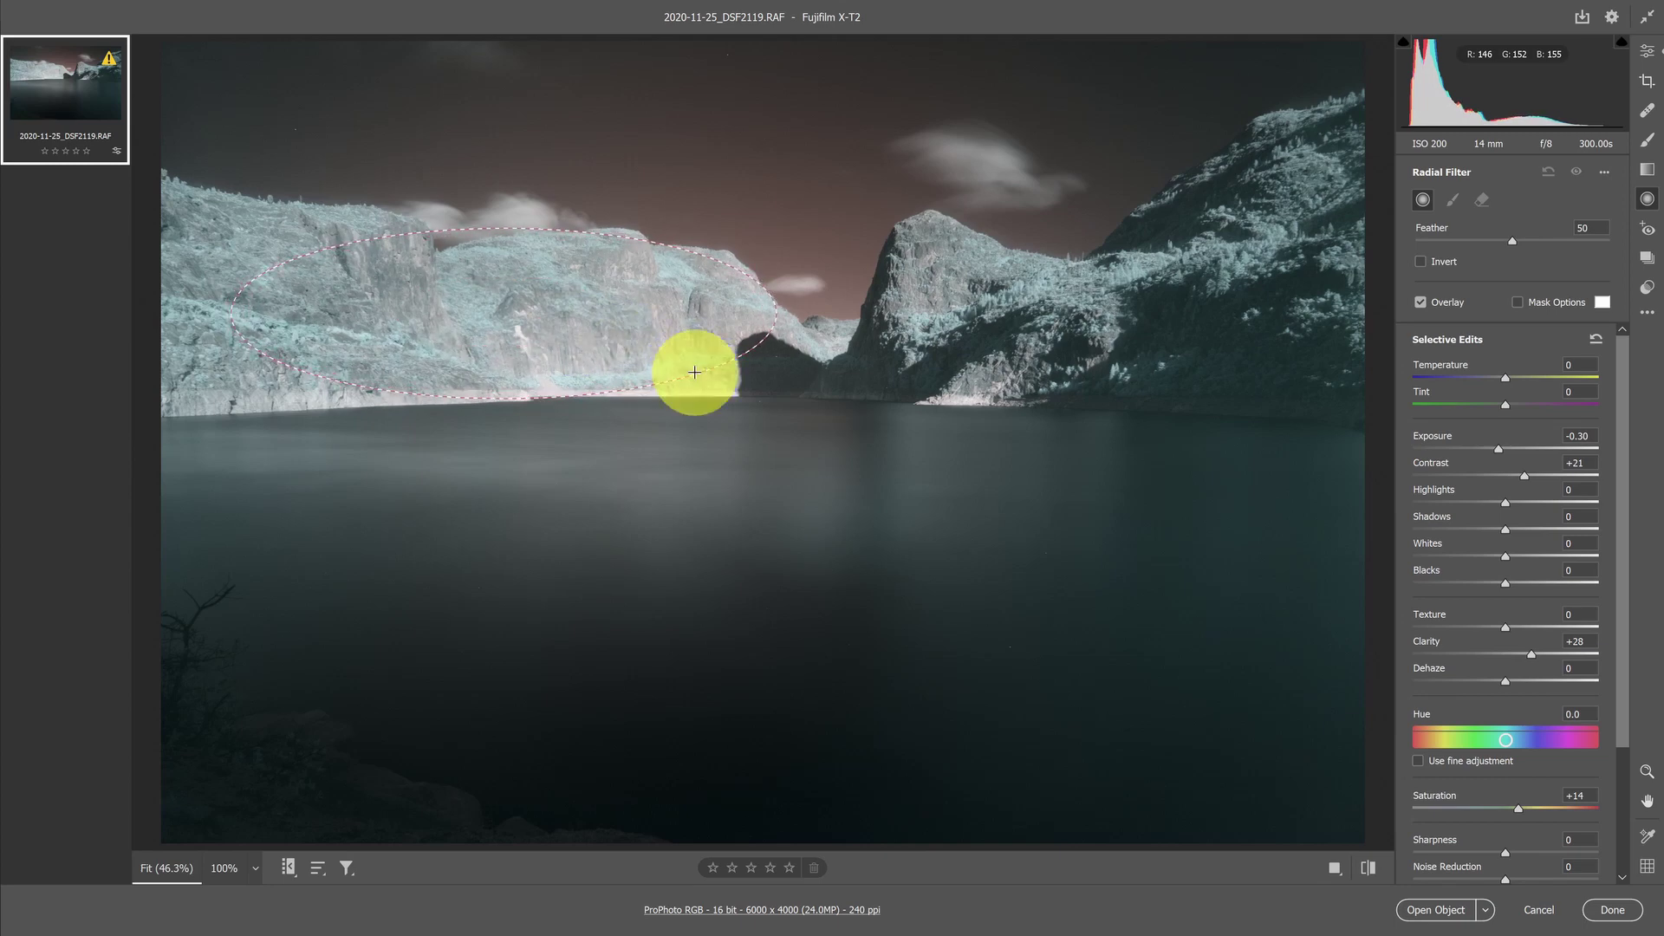
pyautogui.moveTo(502, 316); pyautogui.dragTo(529, 317)
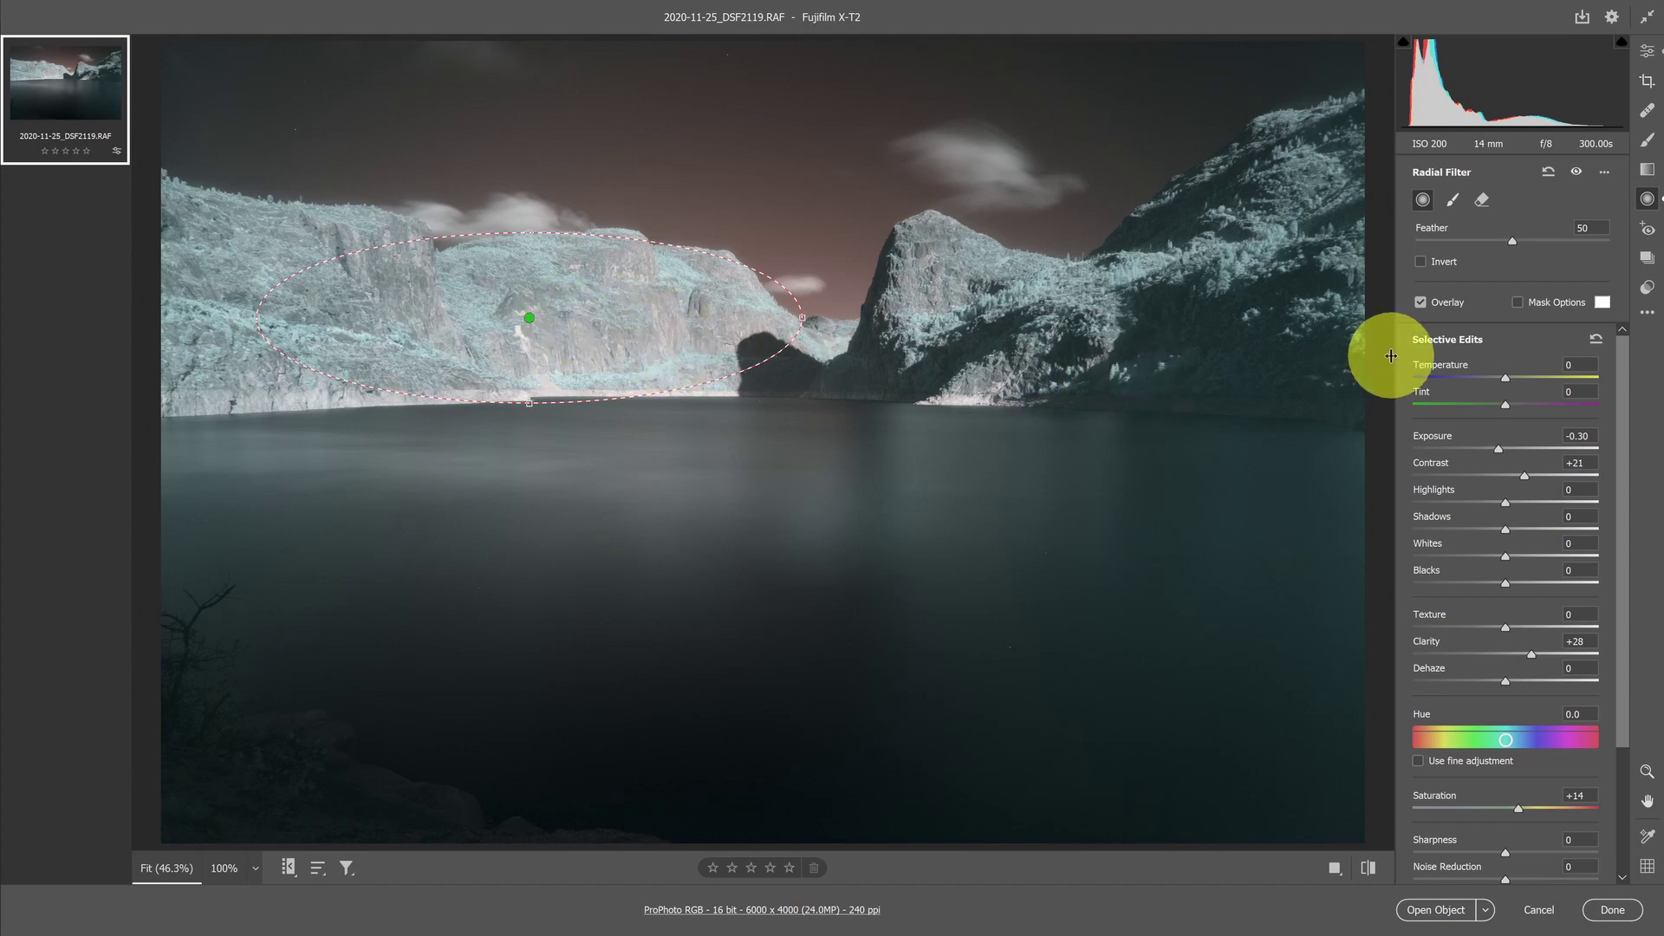
# Set the cliff radial filter's exposure to -0.33, contrast to +13 and clarity to +23.
pyautogui.click(1437, 464)
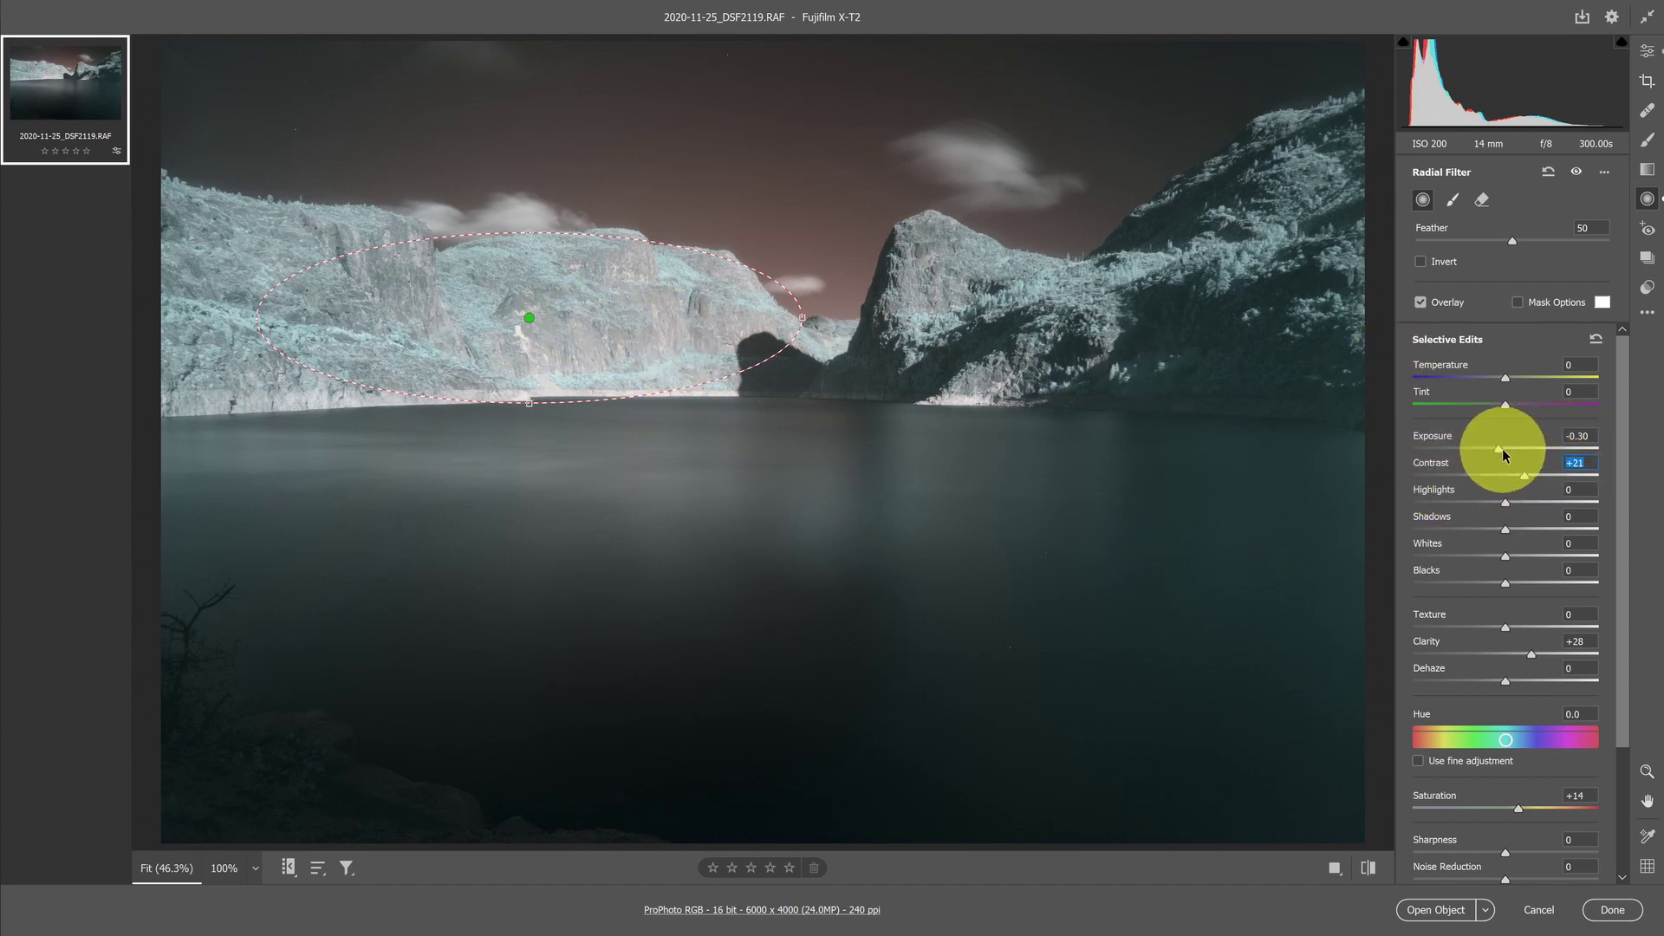
pyautogui.click(1594, 436)
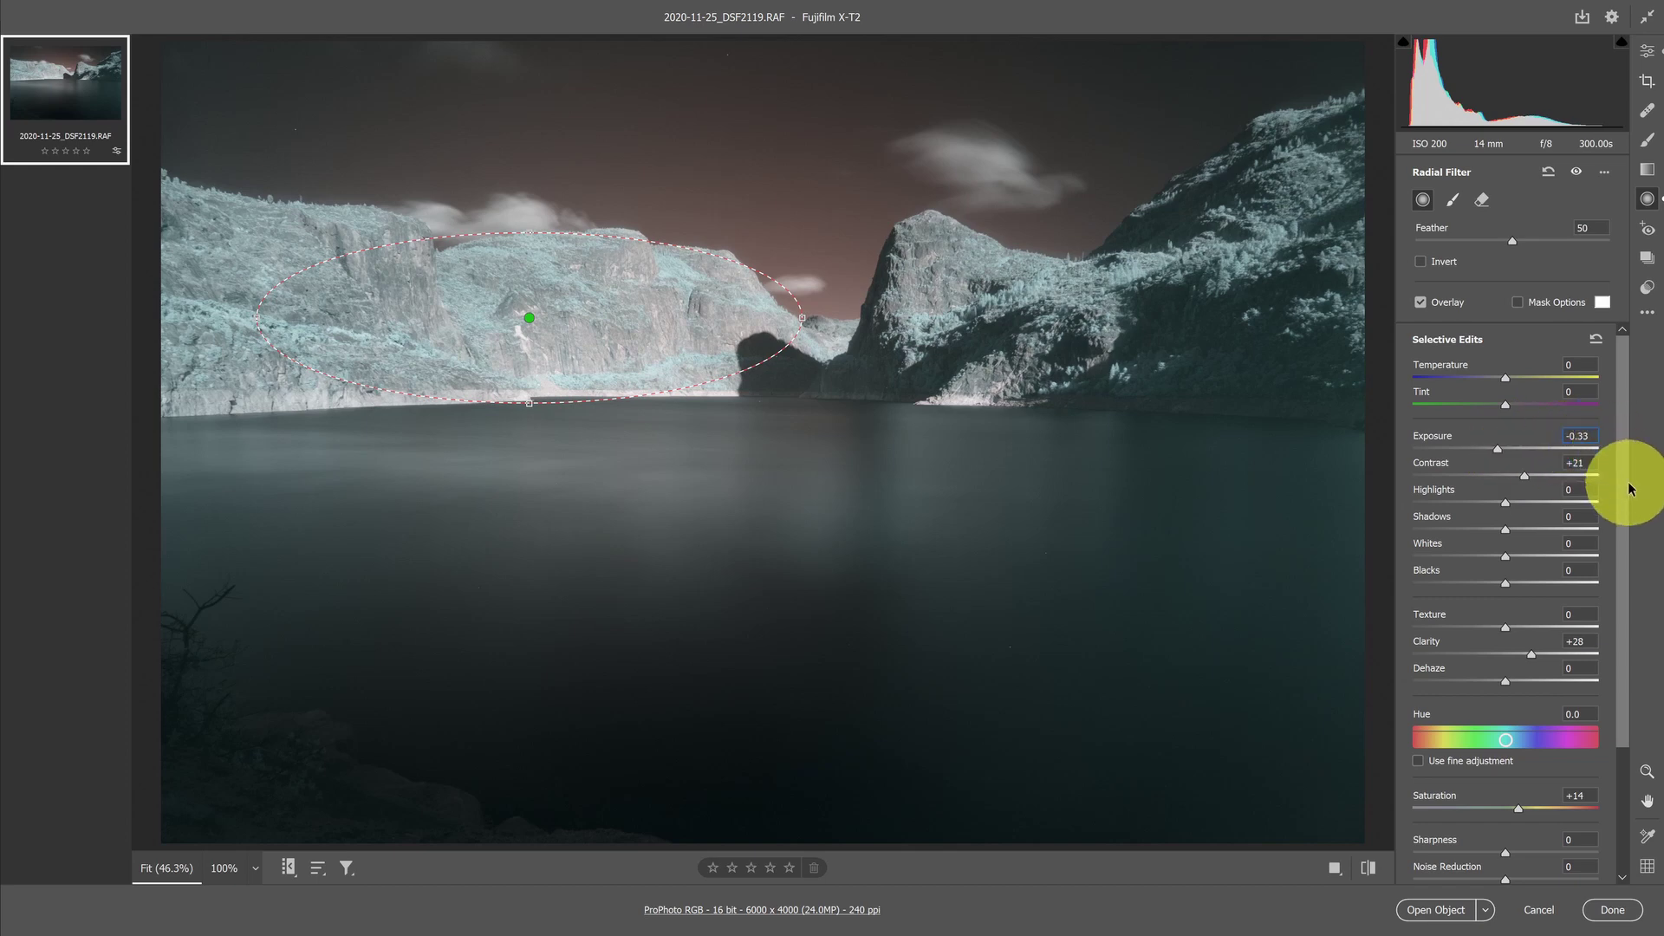
pyautogui.moveTo(1526, 477); pyautogui.dragTo(1514, 478)
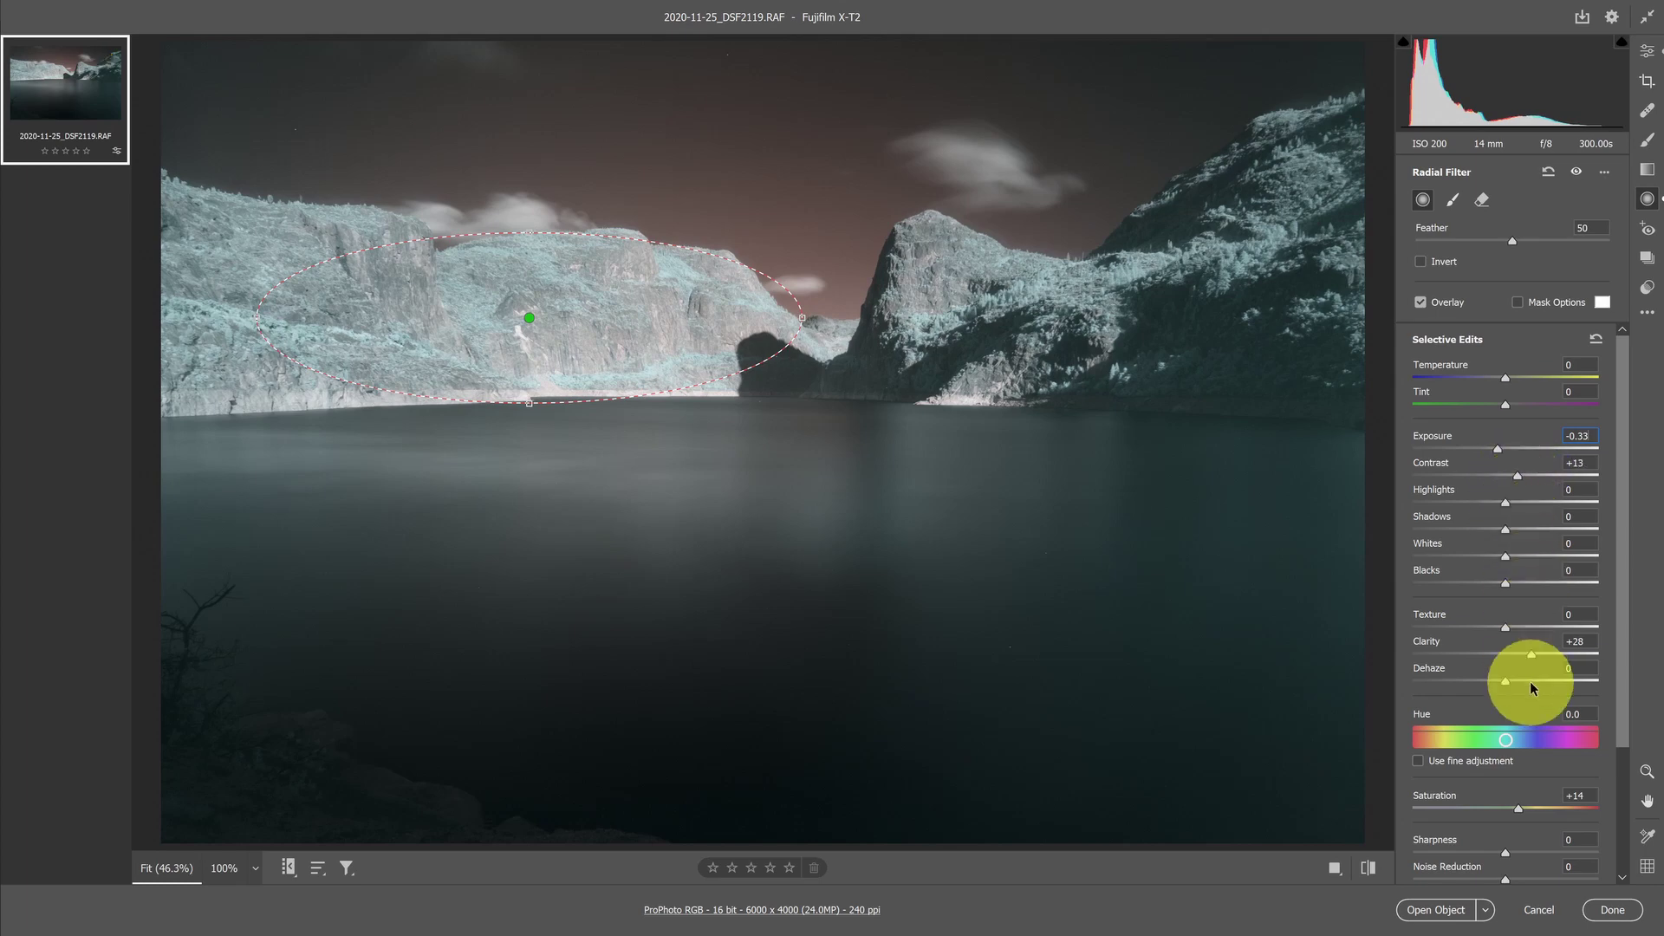
pyautogui.moveTo(1531, 656); pyautogui.dragTo(1527, 661)
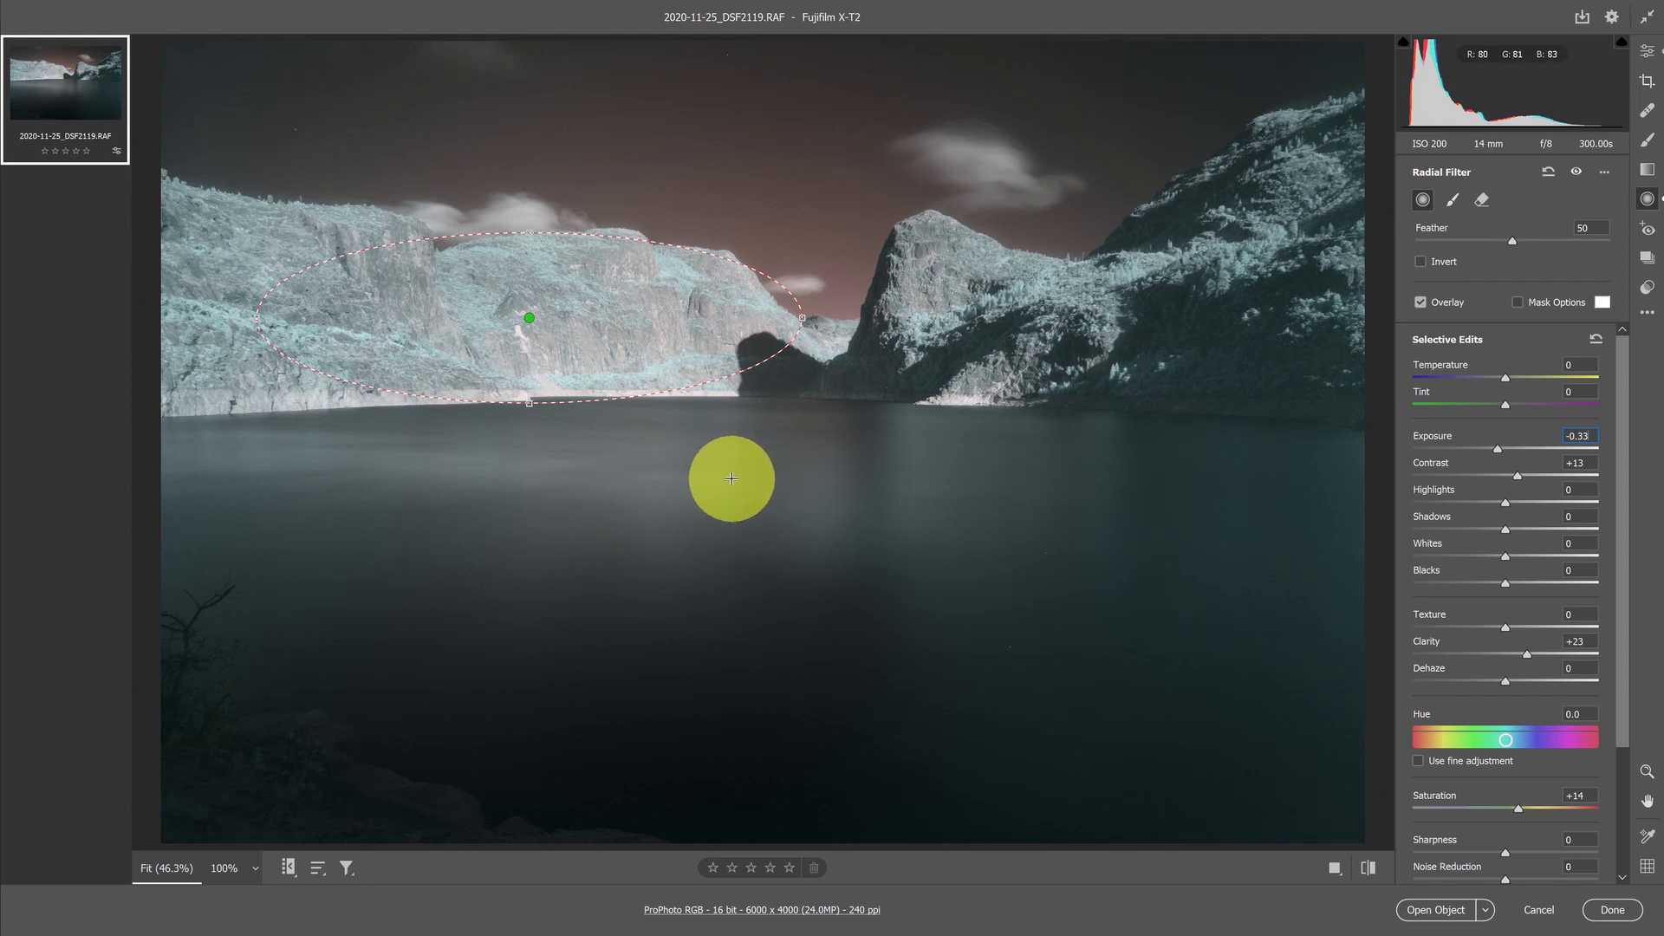
# Add a second radial filter spanning the full width of the lit water and fit its upper edge to the shoreline.
pyautogui.moveTo(731, 475); pyautogui.dragTo(1163, 549)
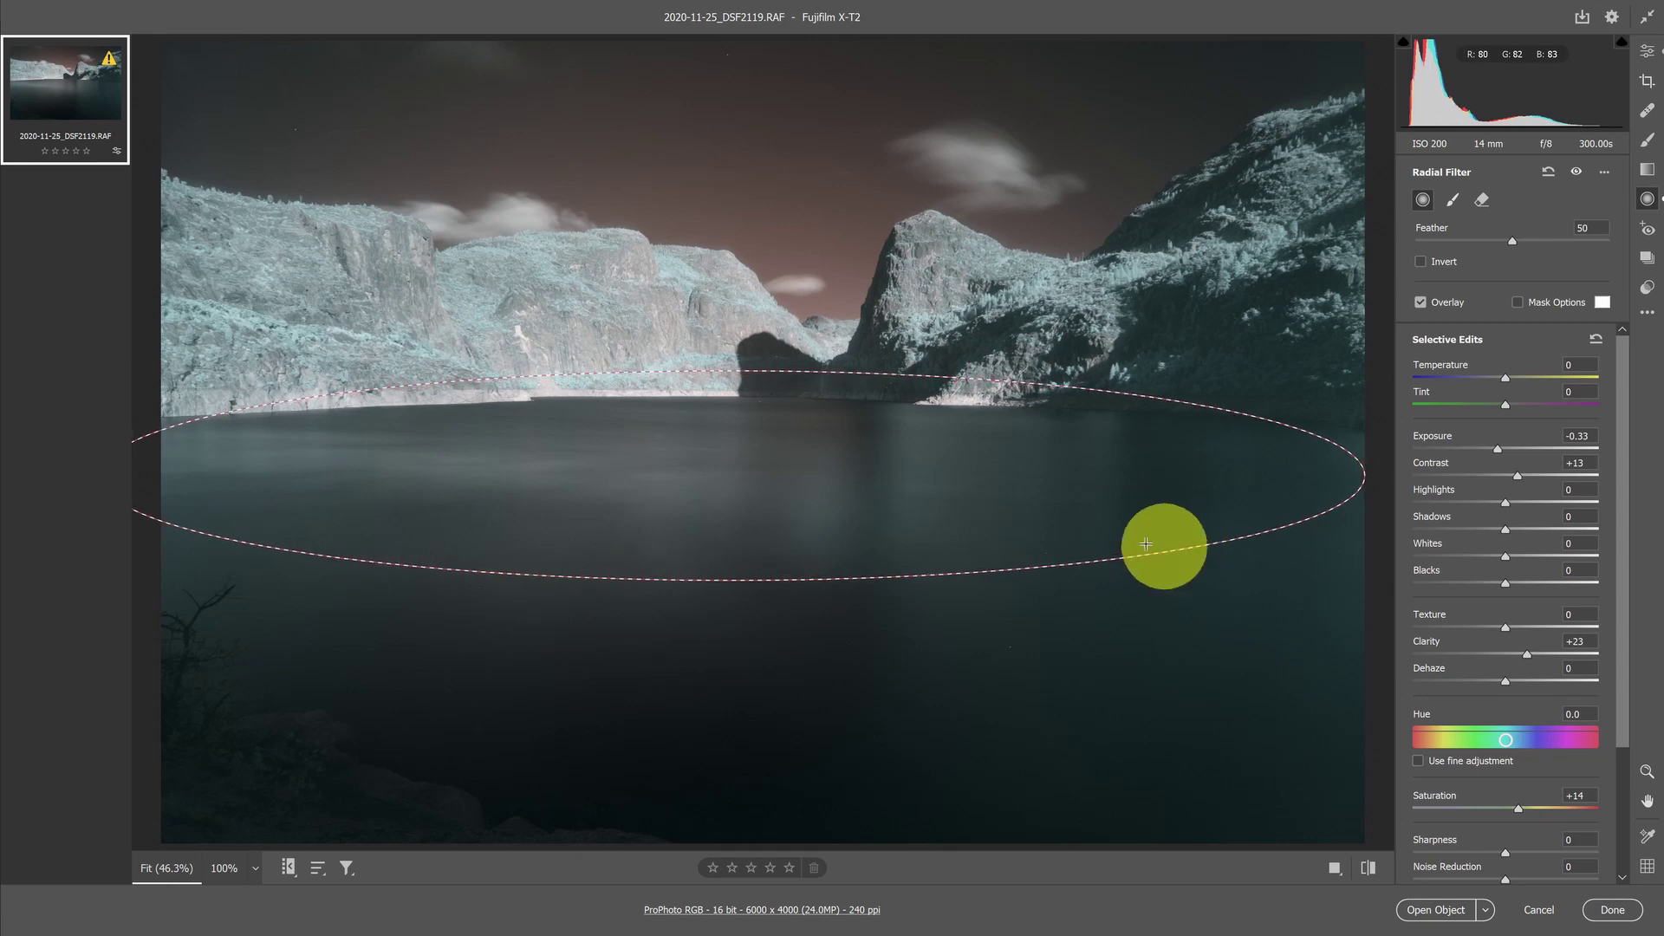
pyautogui.moveTo(741, 489)
pyautogui.mouseDown()
pyautogui.moveTo(732, 471)
pyautogui.moveTo(746, 482)
pyautogui.mouseUp()
pyautogui.moveTo(747, 587); pyautogui.dragTo(752, 586)
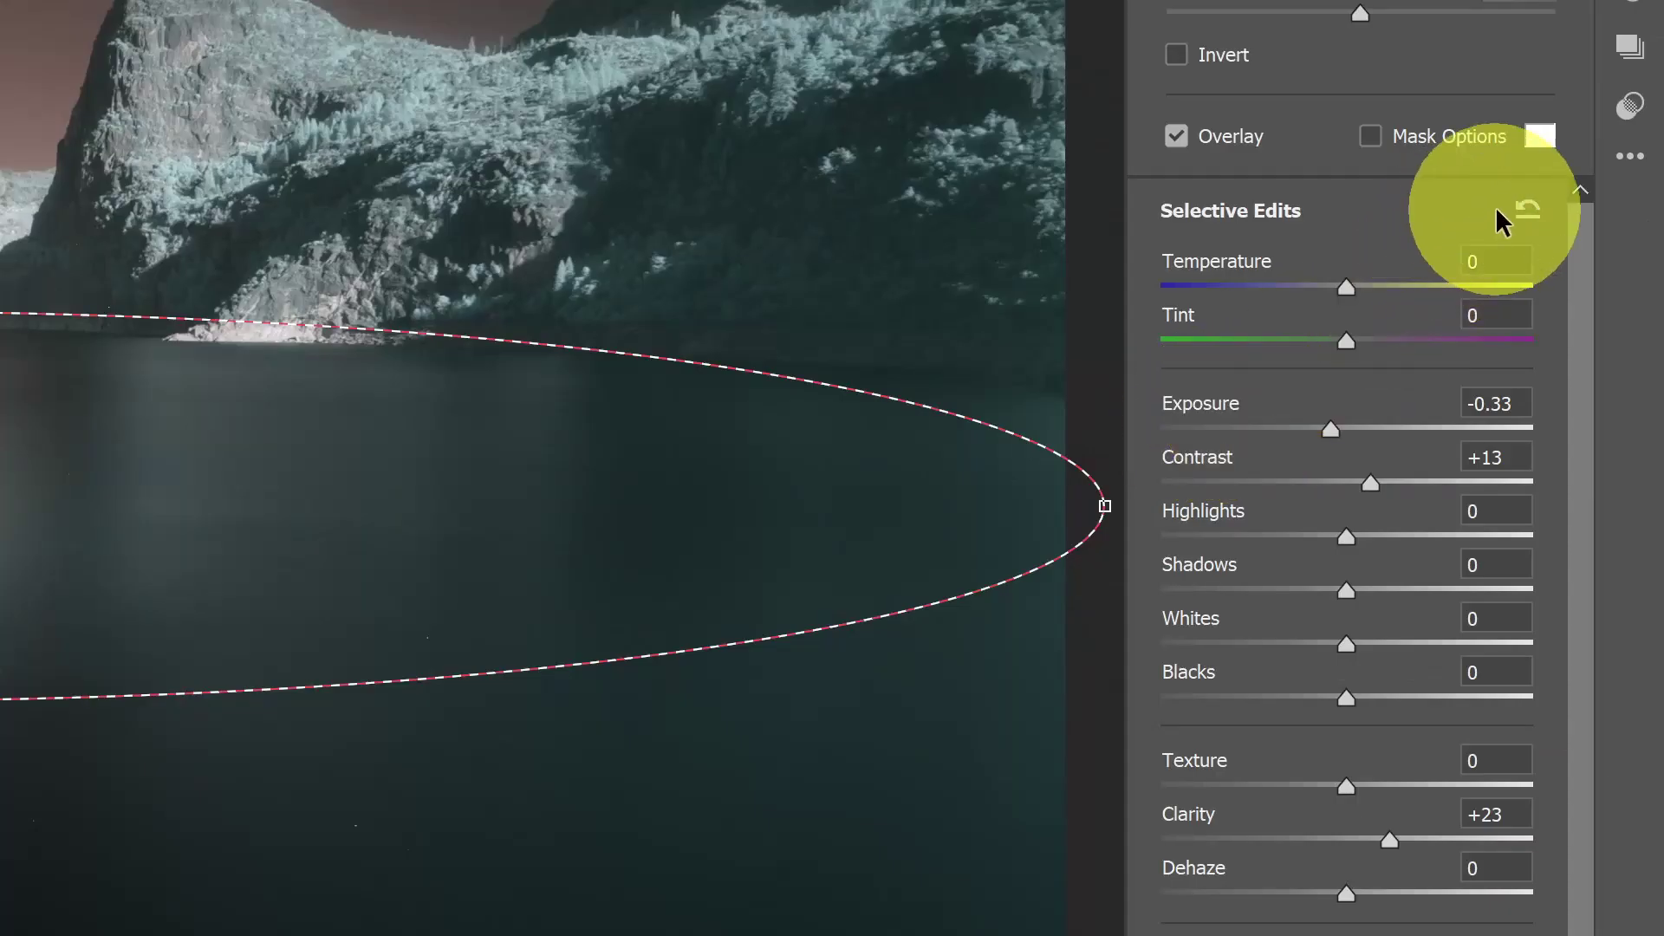
# Reset the water radial filter's edits and set its exposure to +0.25, contrast to 0 and clarity to +7.
pyautogui.click(1531, 206)
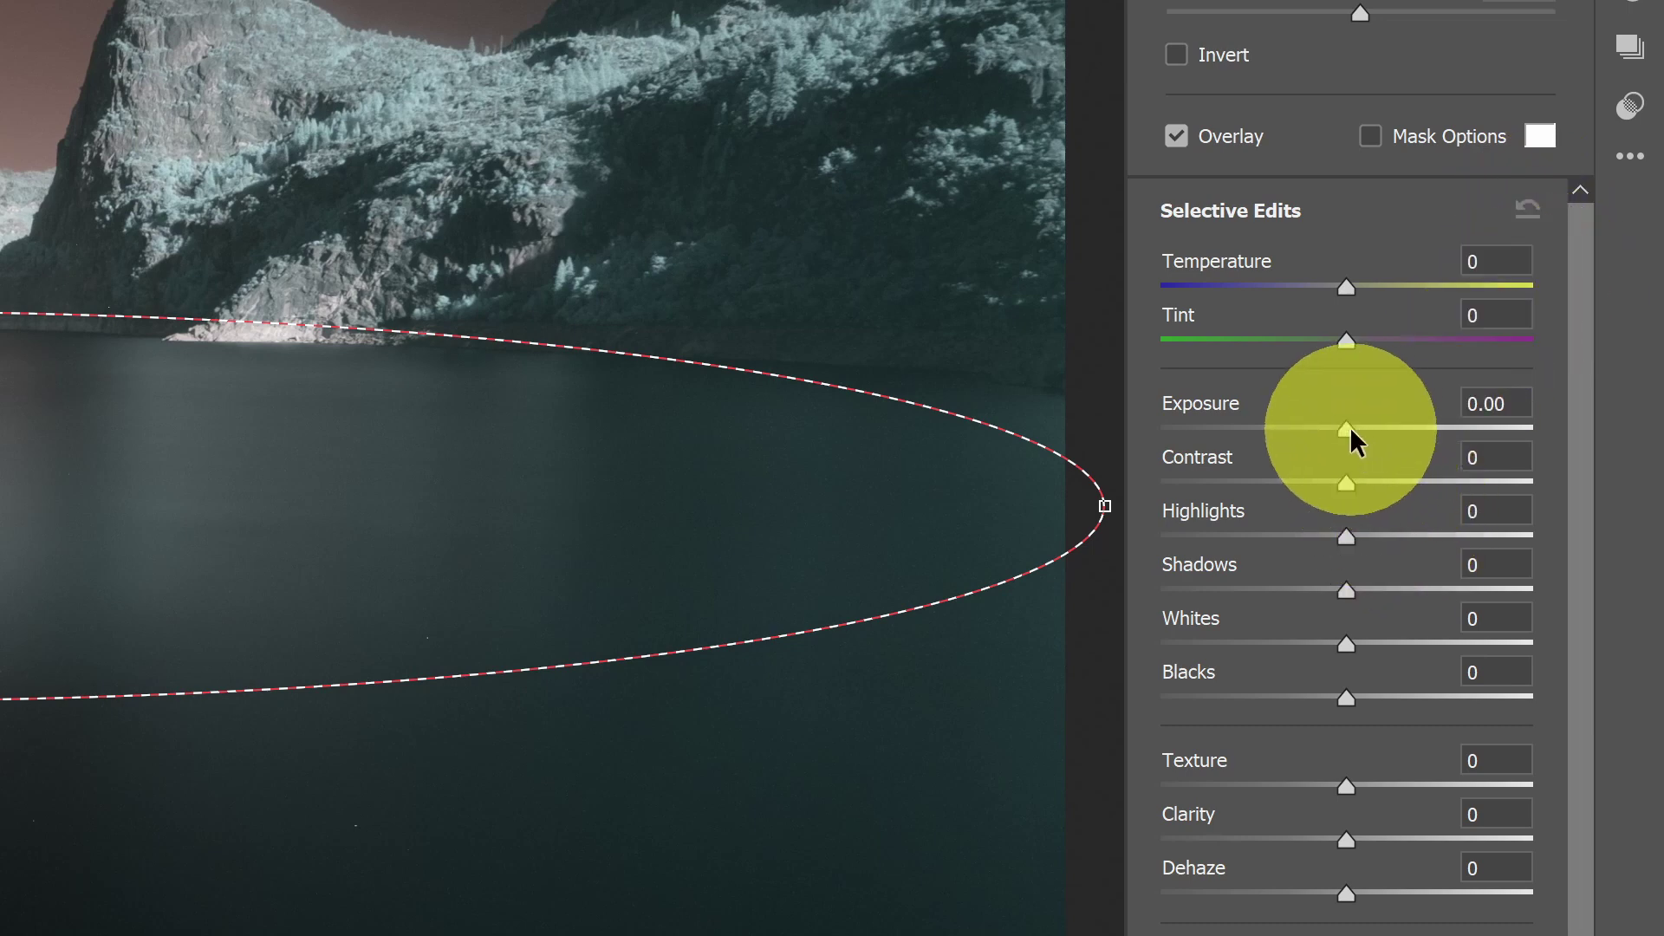
pyautogui.moveTo(1350, 429); pyautogui.dragTo(1352, 430)
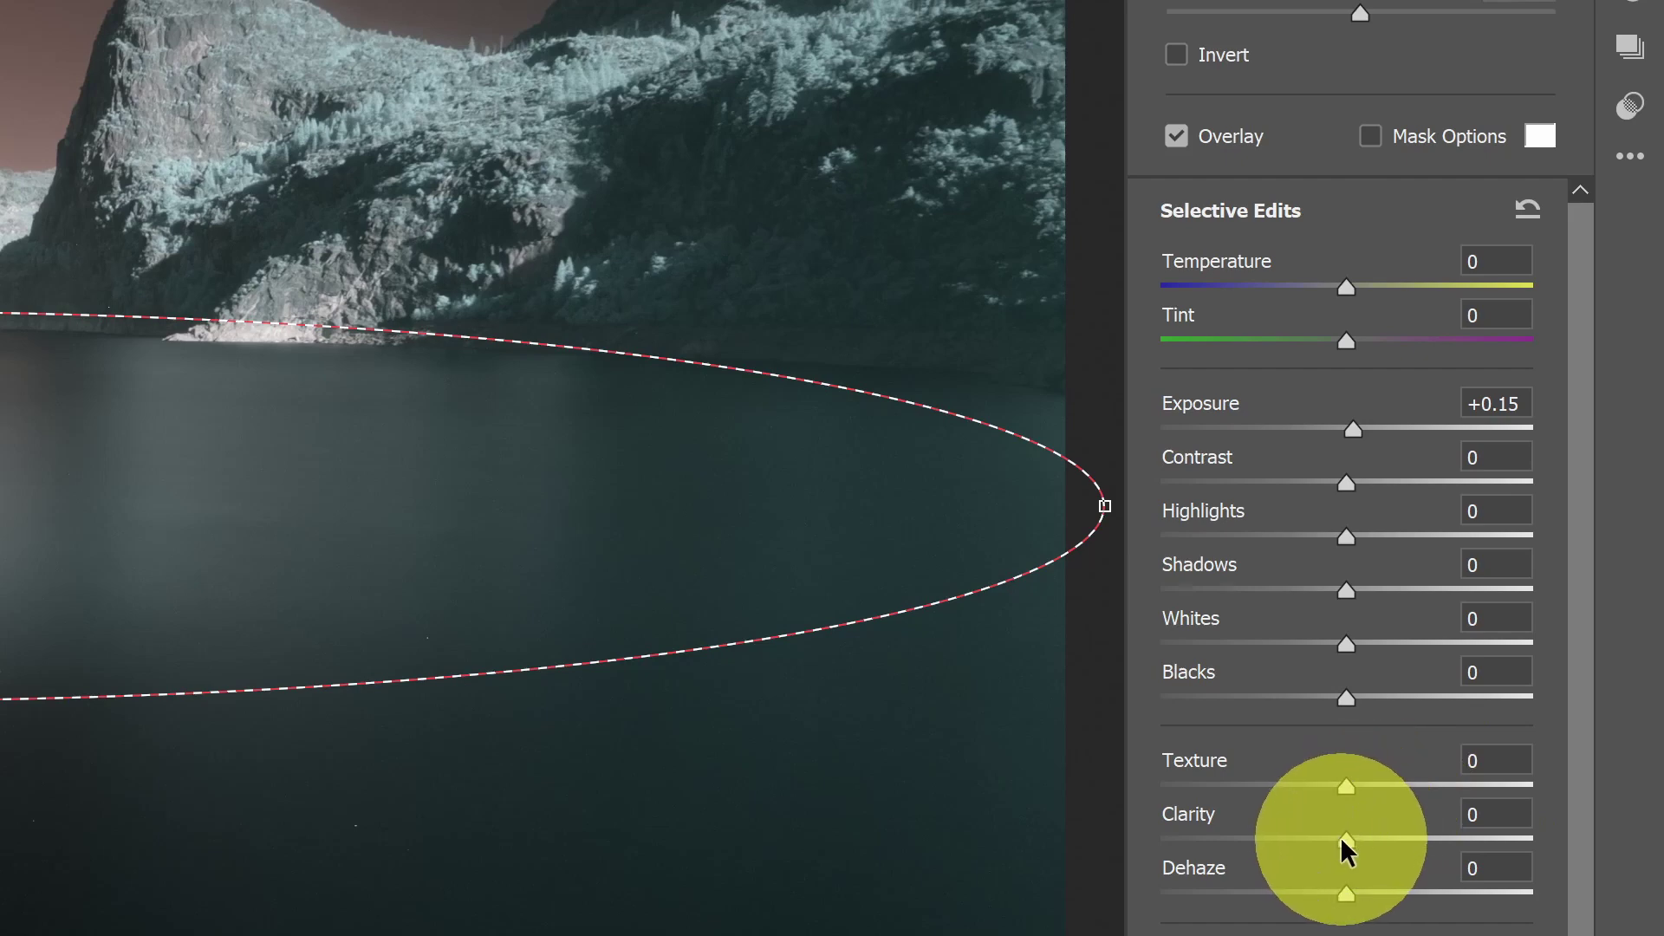
pyautogui.moveTo(1342, 838); pyautogui.dragTo(1358, 841)
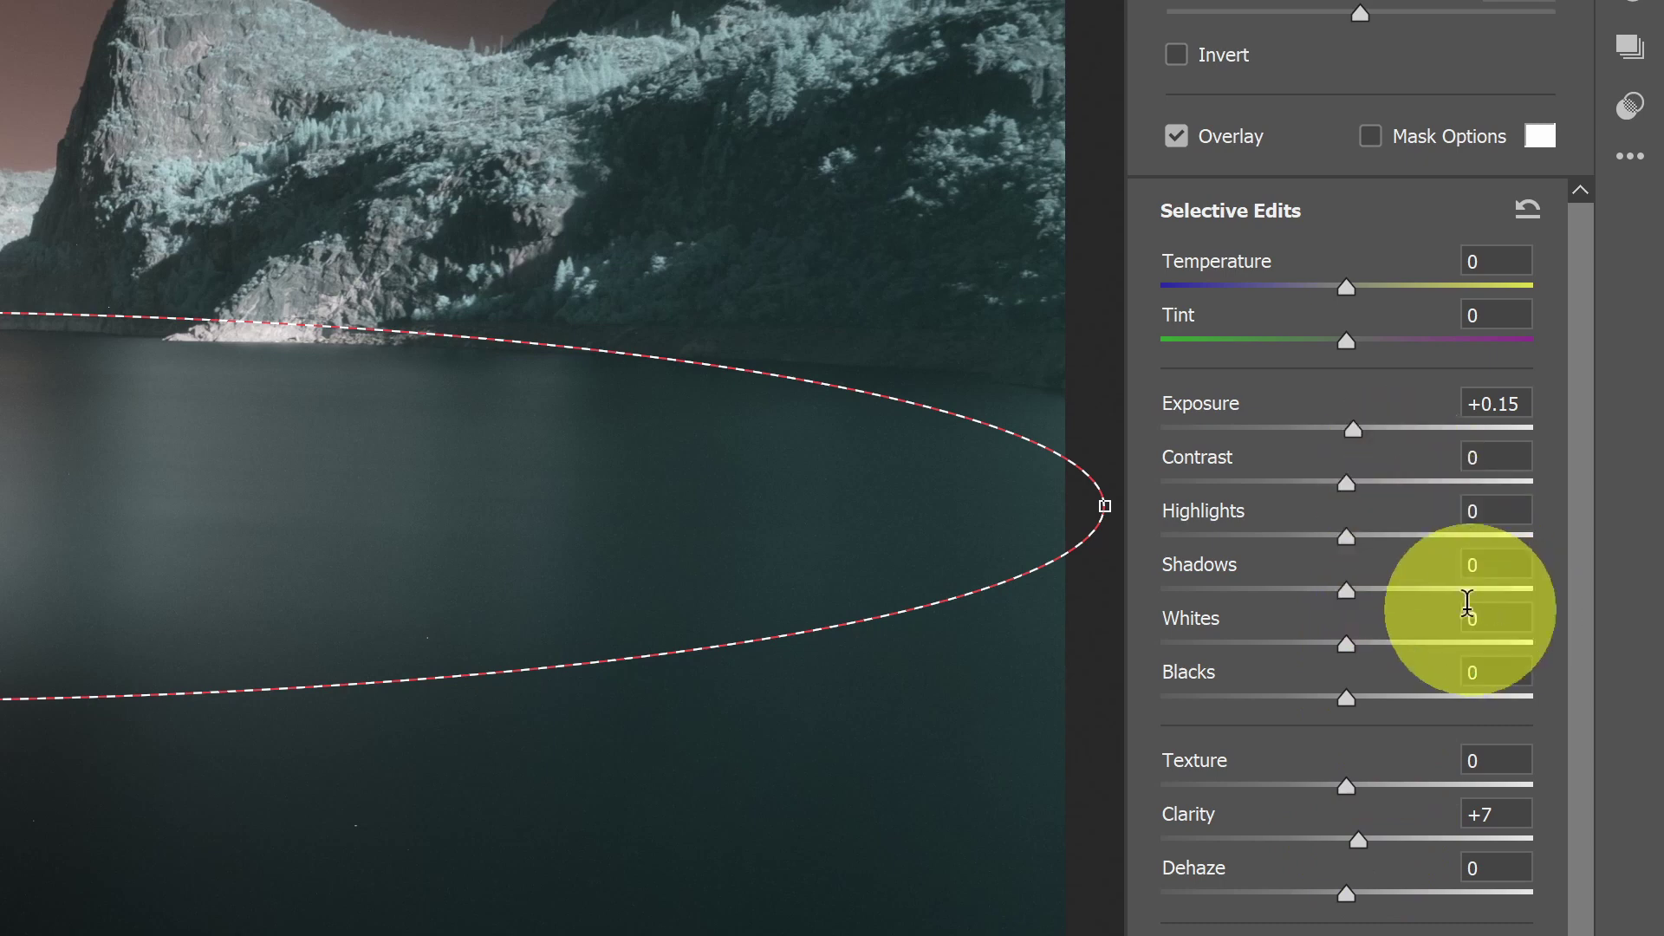
pyautogui.moveTo(1346, 483)
pyautogui.mouseDown()
pyautogui.moveTo(1367, 487)
pyautogui.moveTo(1351, 489)
pyautogui.mouseUp()
pyautogui.click(1208, 461)
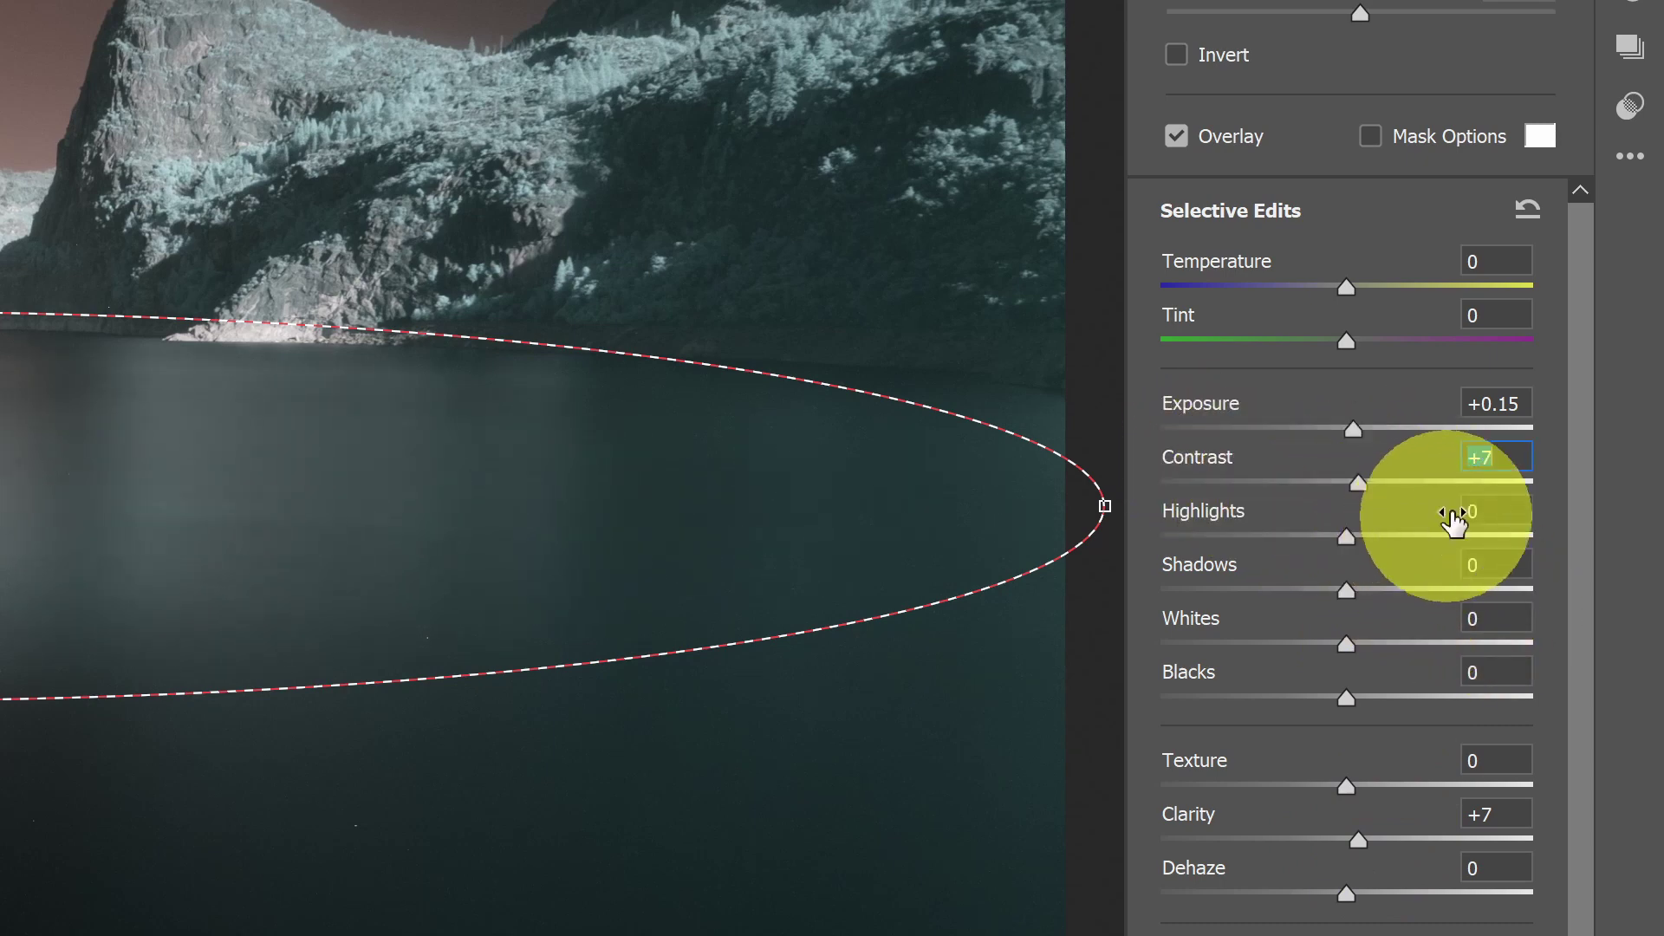
pyautogui.write('0')
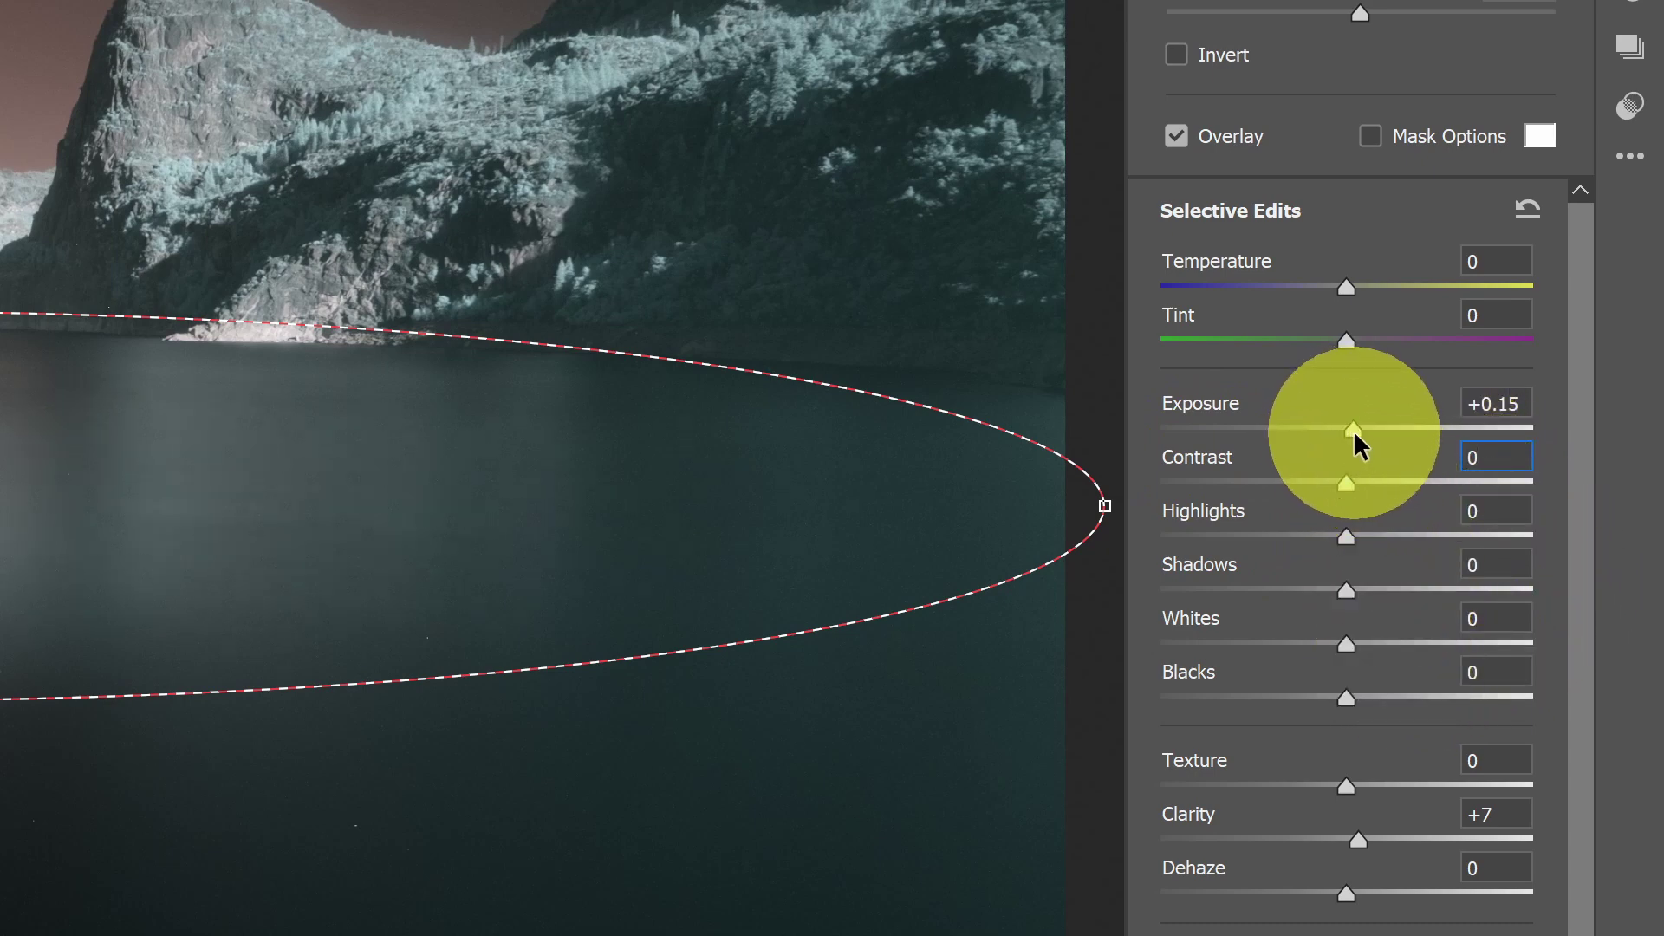
pyautogui.moveTo(1354, 430); pyautogui.dragTo(1358, 430)
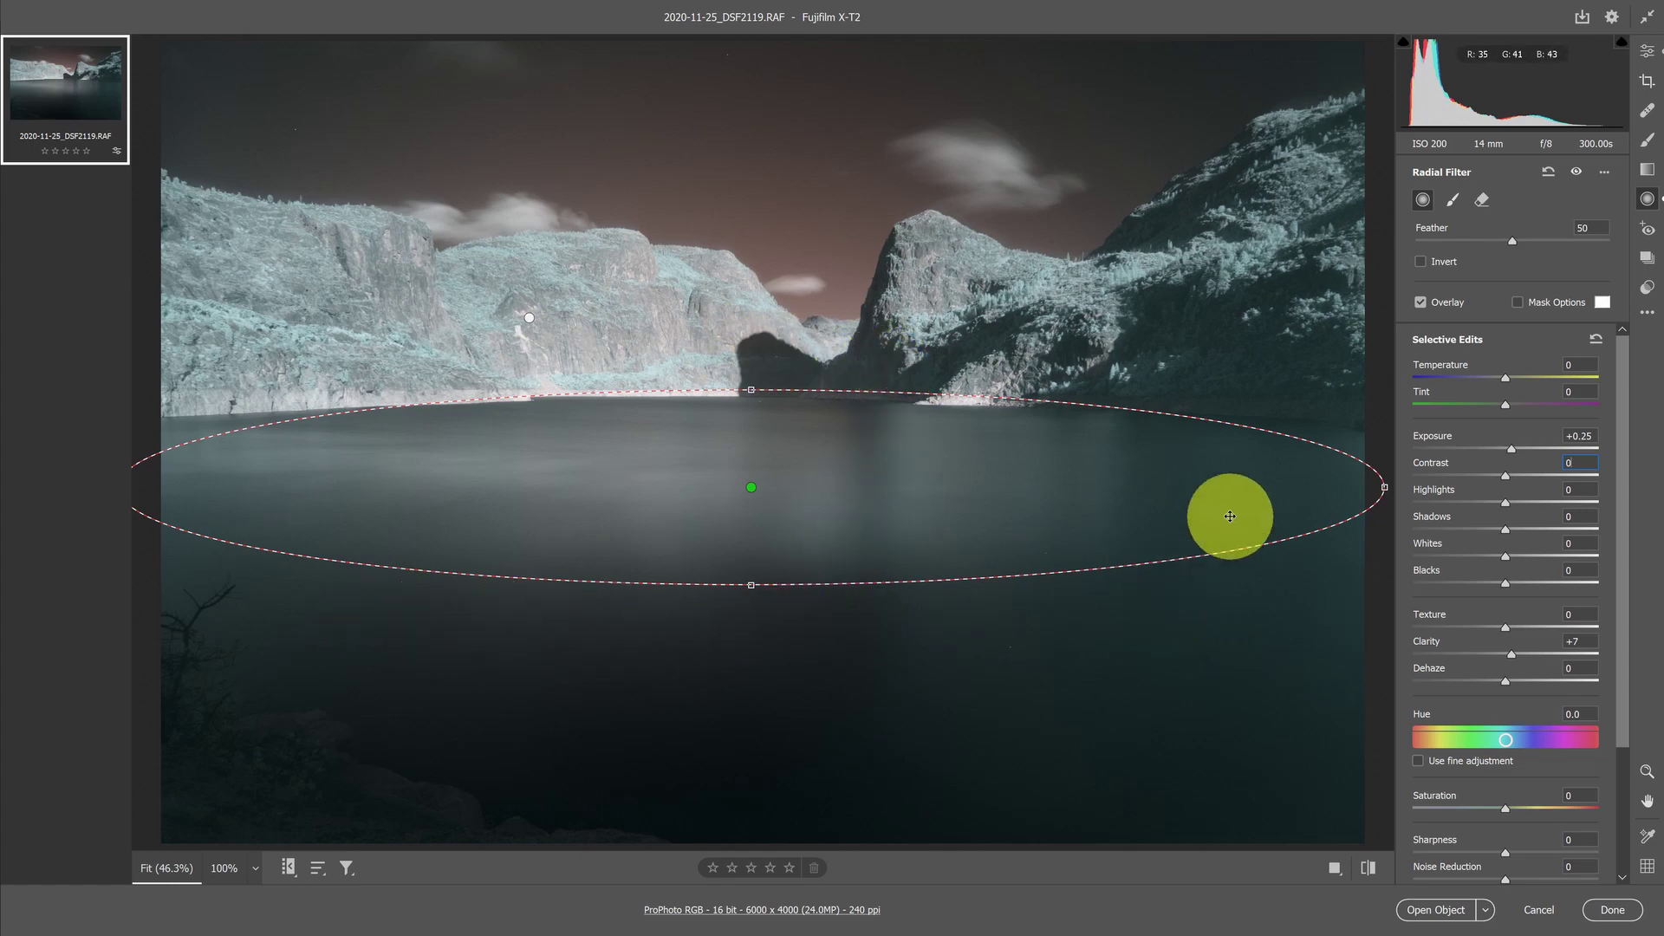
# Add a slightly tilted graduated filter over the foreground water, with its edits reset and exposure set to -0.80.
pyautogui.click(1647, 172)
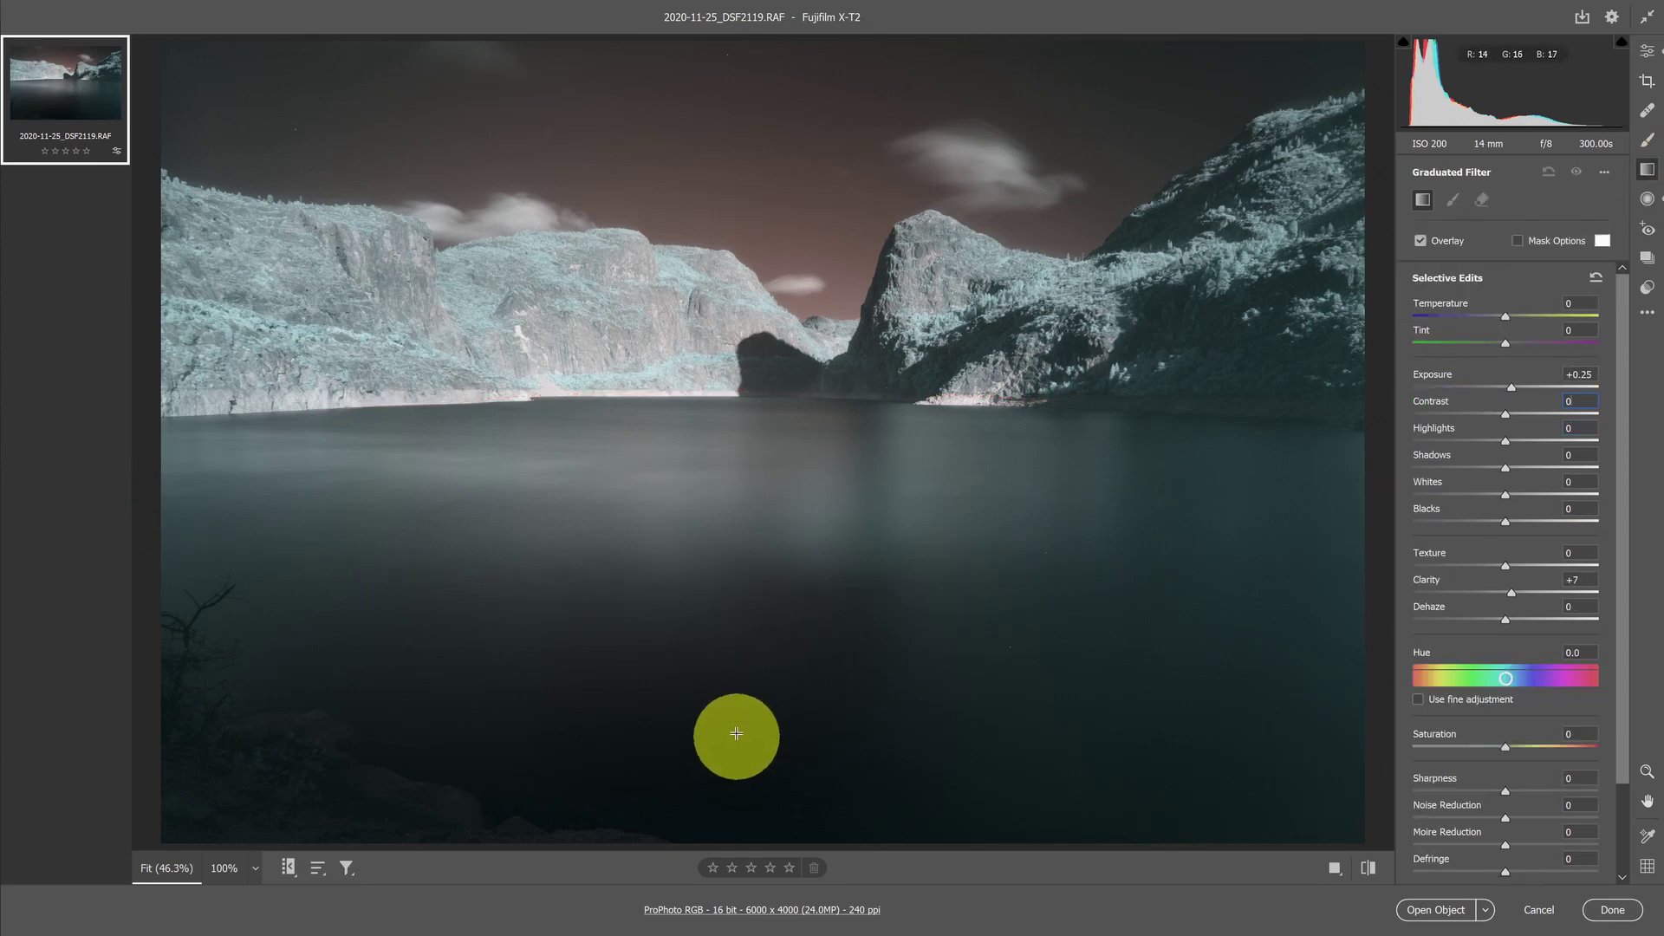
pyautogui.moveTo(742, 705); pyautogui.dragTo(741, 570)
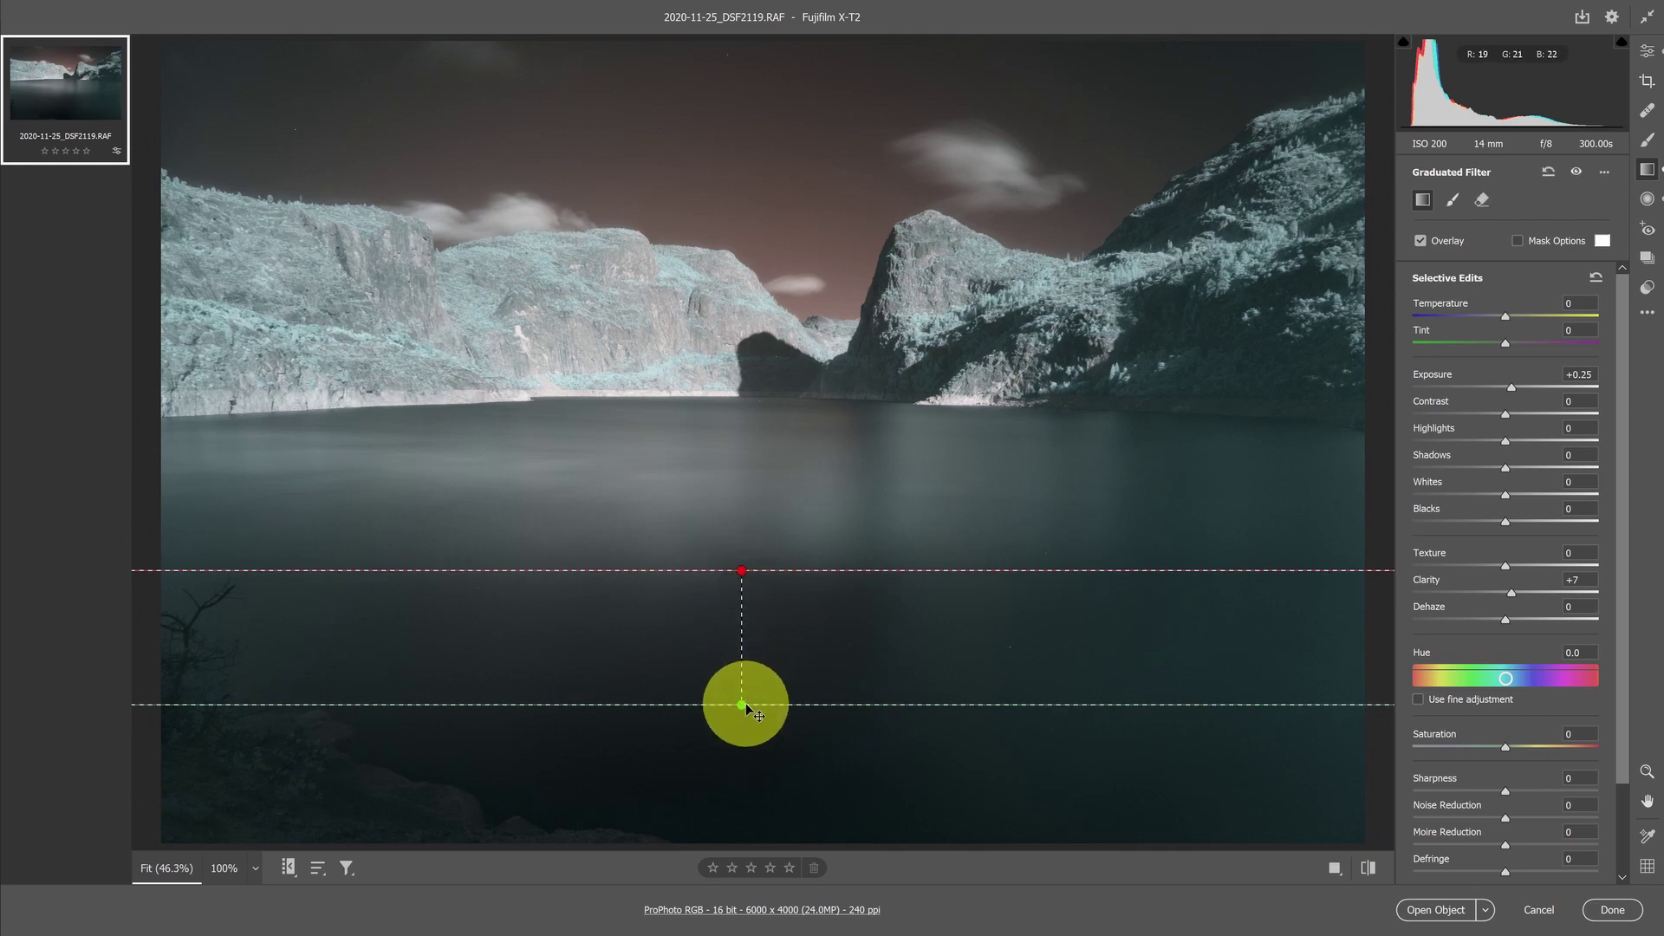
pyautogui.moveTo(742, 703); pyautogui.dragTo(739, 698)
pyautogui.moveTo(739, 672); pyautogui.dragTo(743, 645)
pyautogui.moveTo(739, 573); pyautogui.dragTo(740, 560)
pyautogui.moveTo(741, 649); pyautogui.dragTo(738, 678)
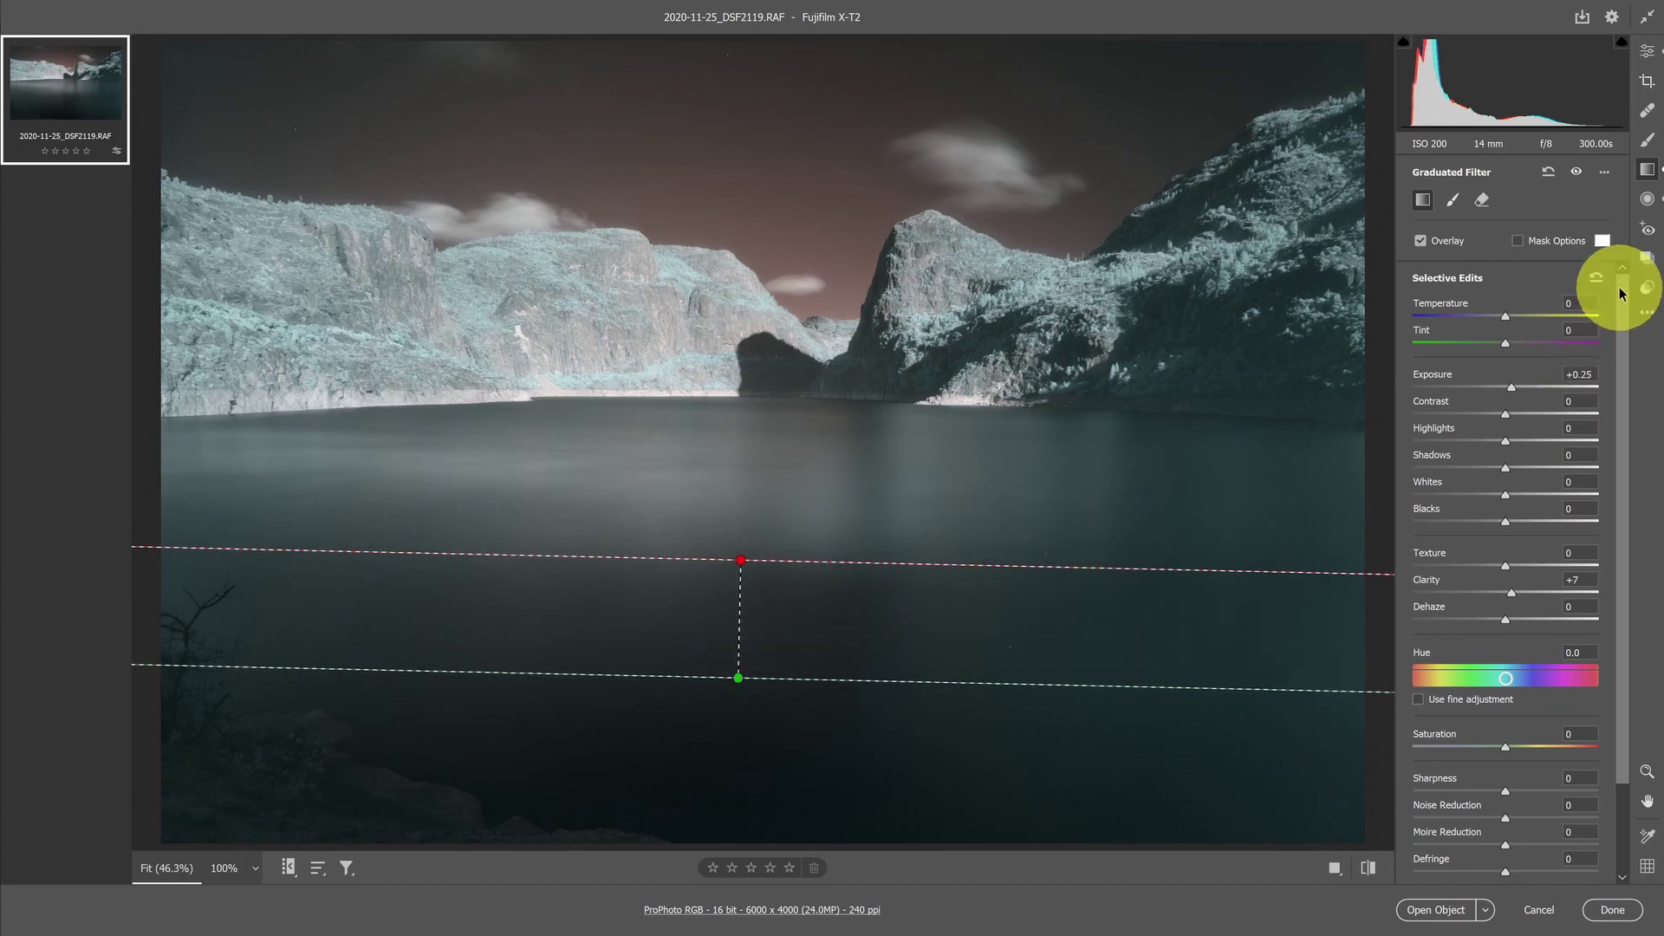
pyautogui.click(1596, 277)
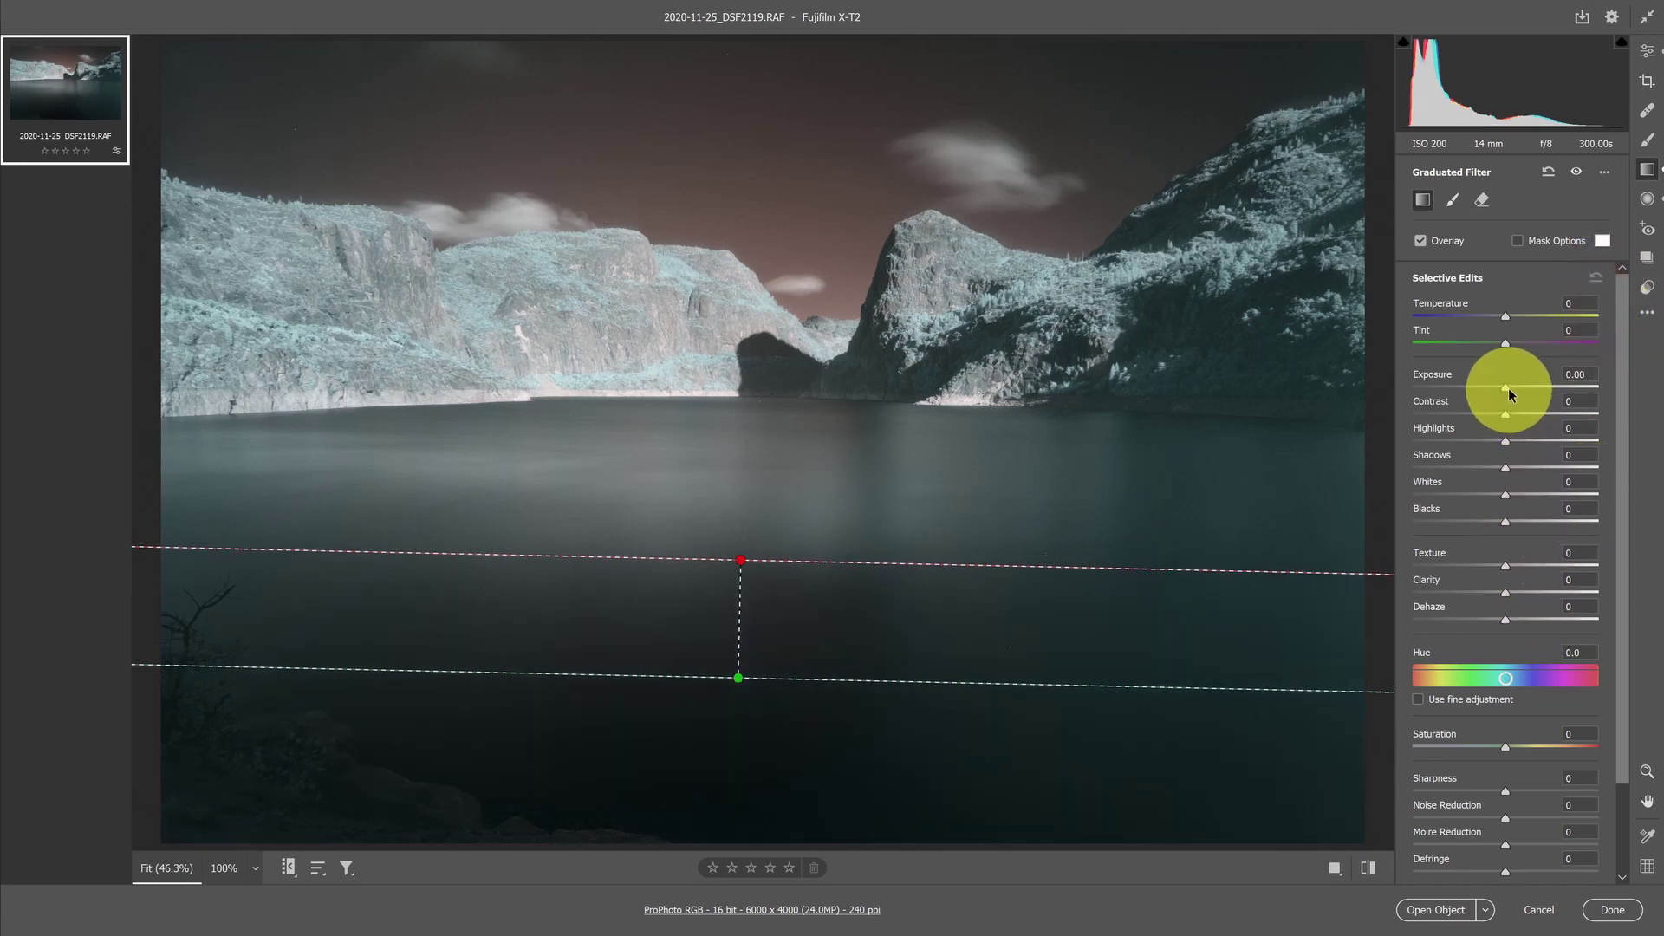
pyautogui.moveTo(1504, 387); pyautogui.dragTo(1487, 409)
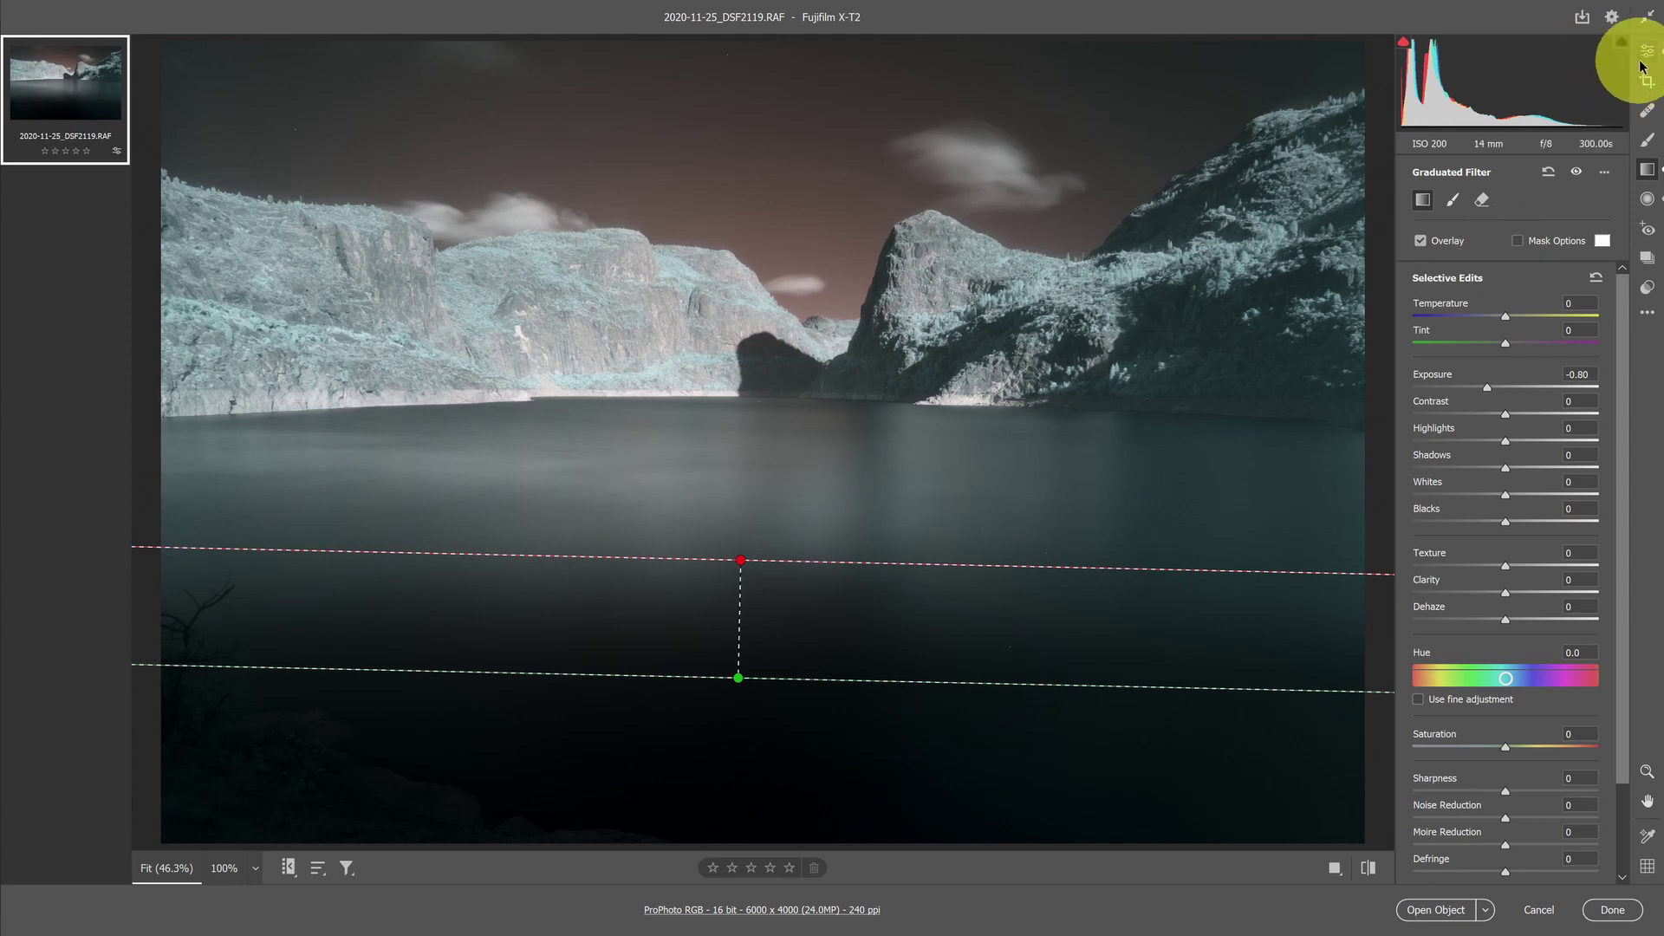
# Set the photo's overall contrast to +22, clarity to +13, dehaze to +5 and vibrance to +21.
pyautogui.click(1647, 51)
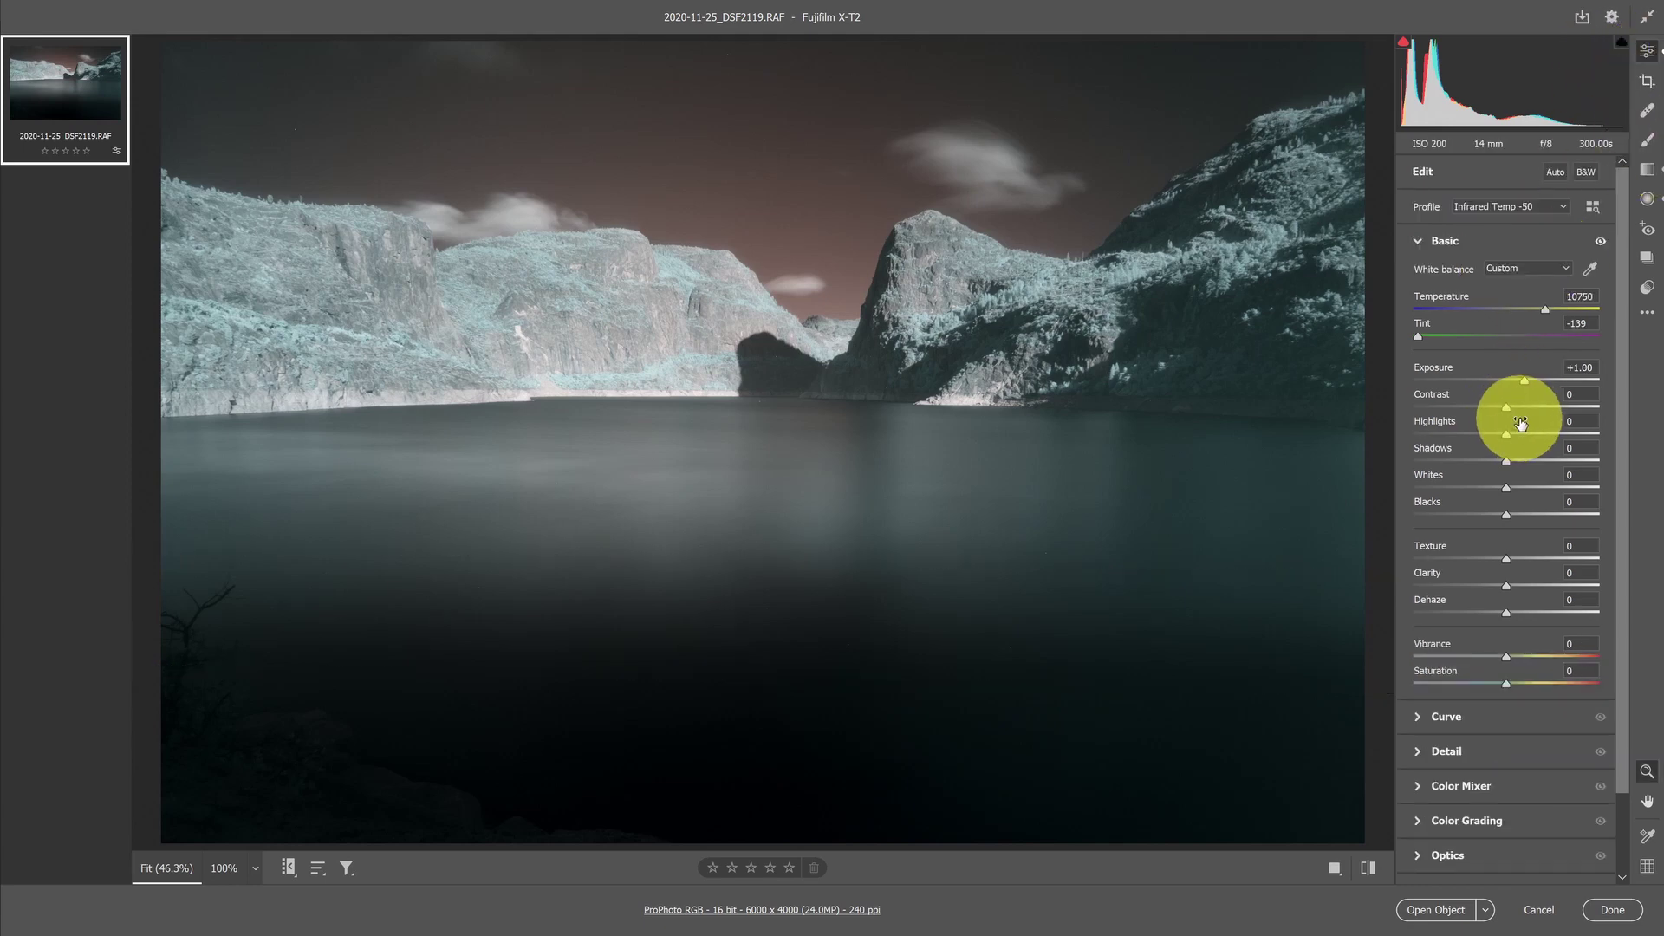
pyautogui.moveTo(1506, 411); pyautogui.dragTo(1527, 409)
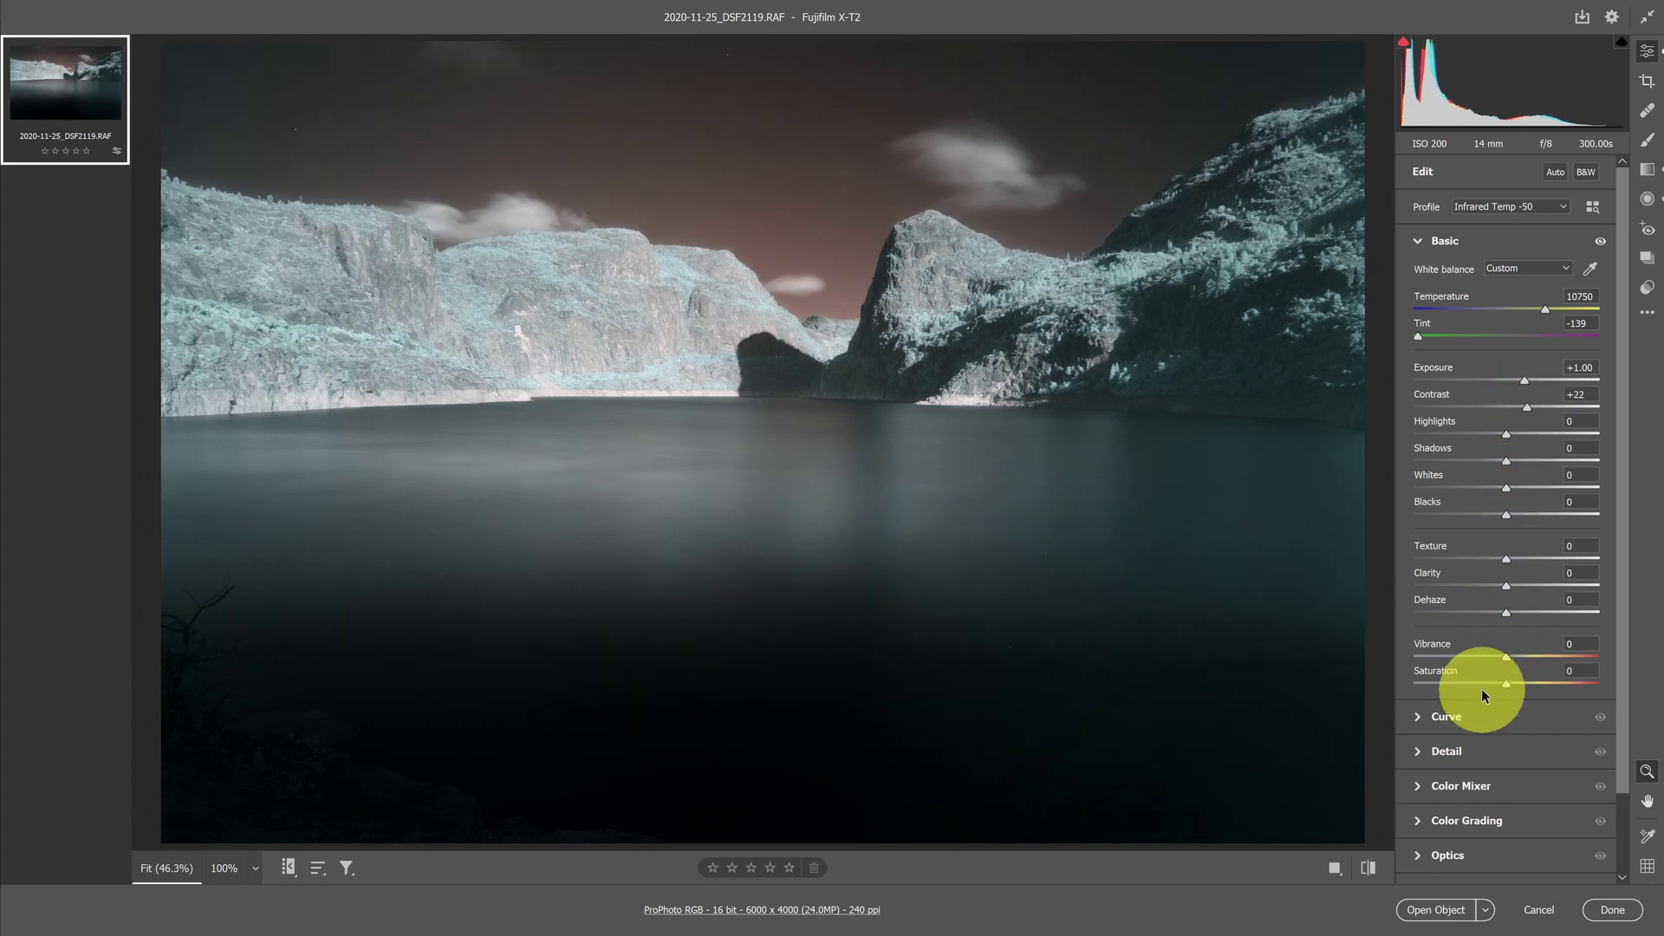
pyautogui.moveTo(1507, 593); pyautogui.dragTo(1512, 617)
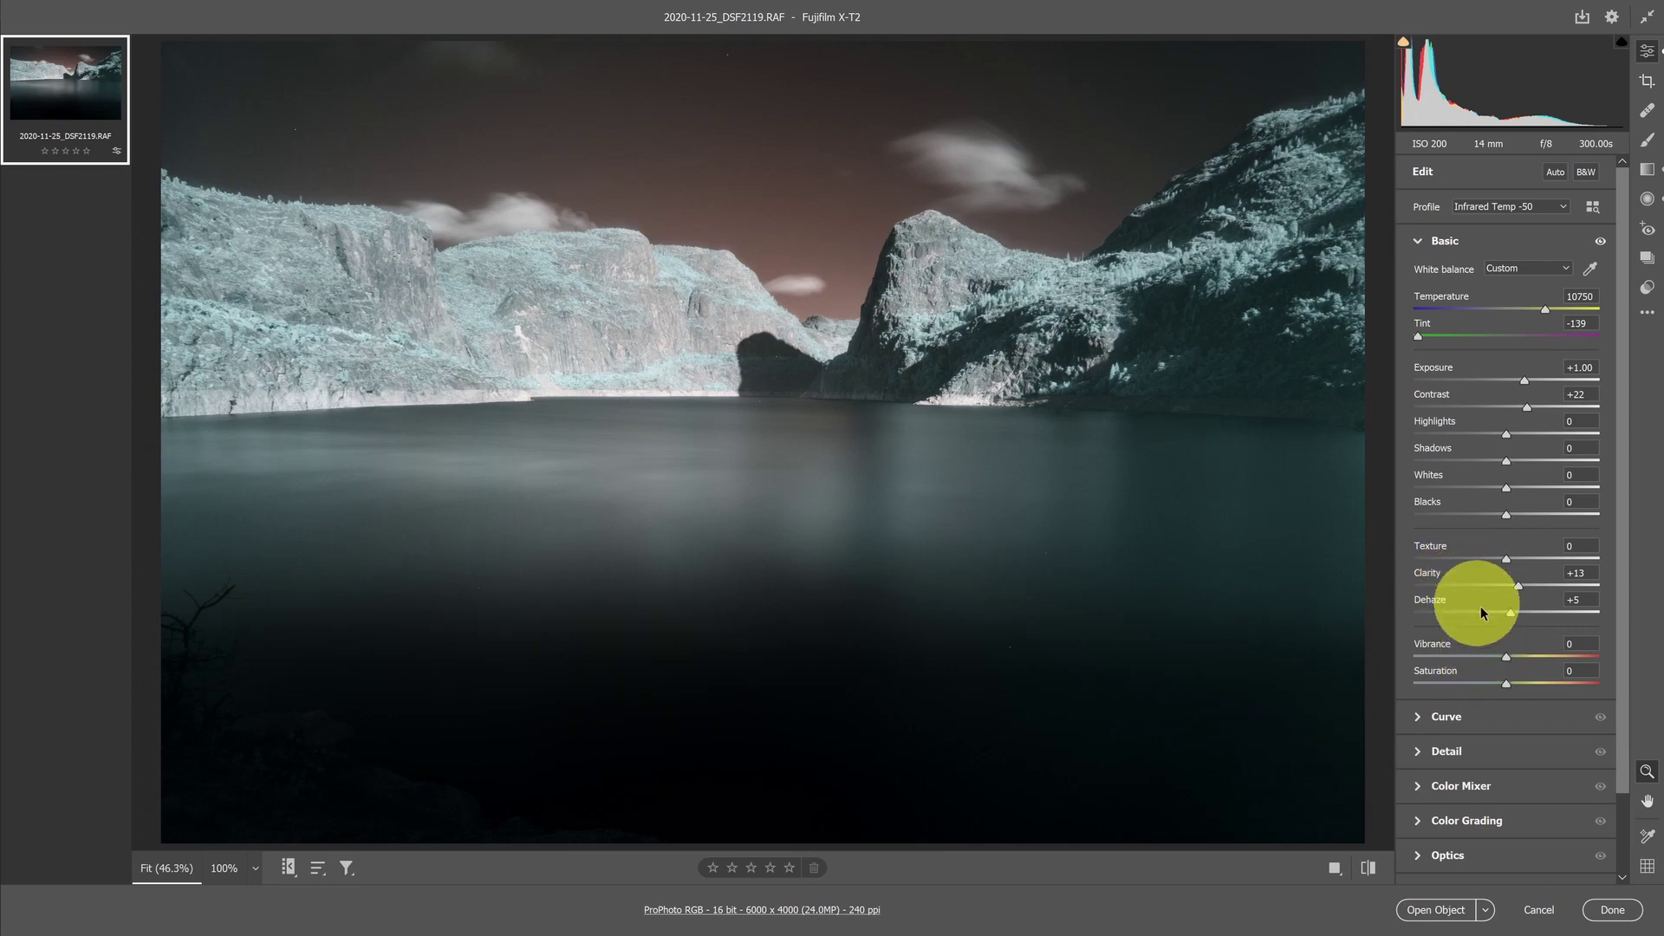
pyautogui.moveTo(1505, 658); pyautogui.dragTo(1524, 662)
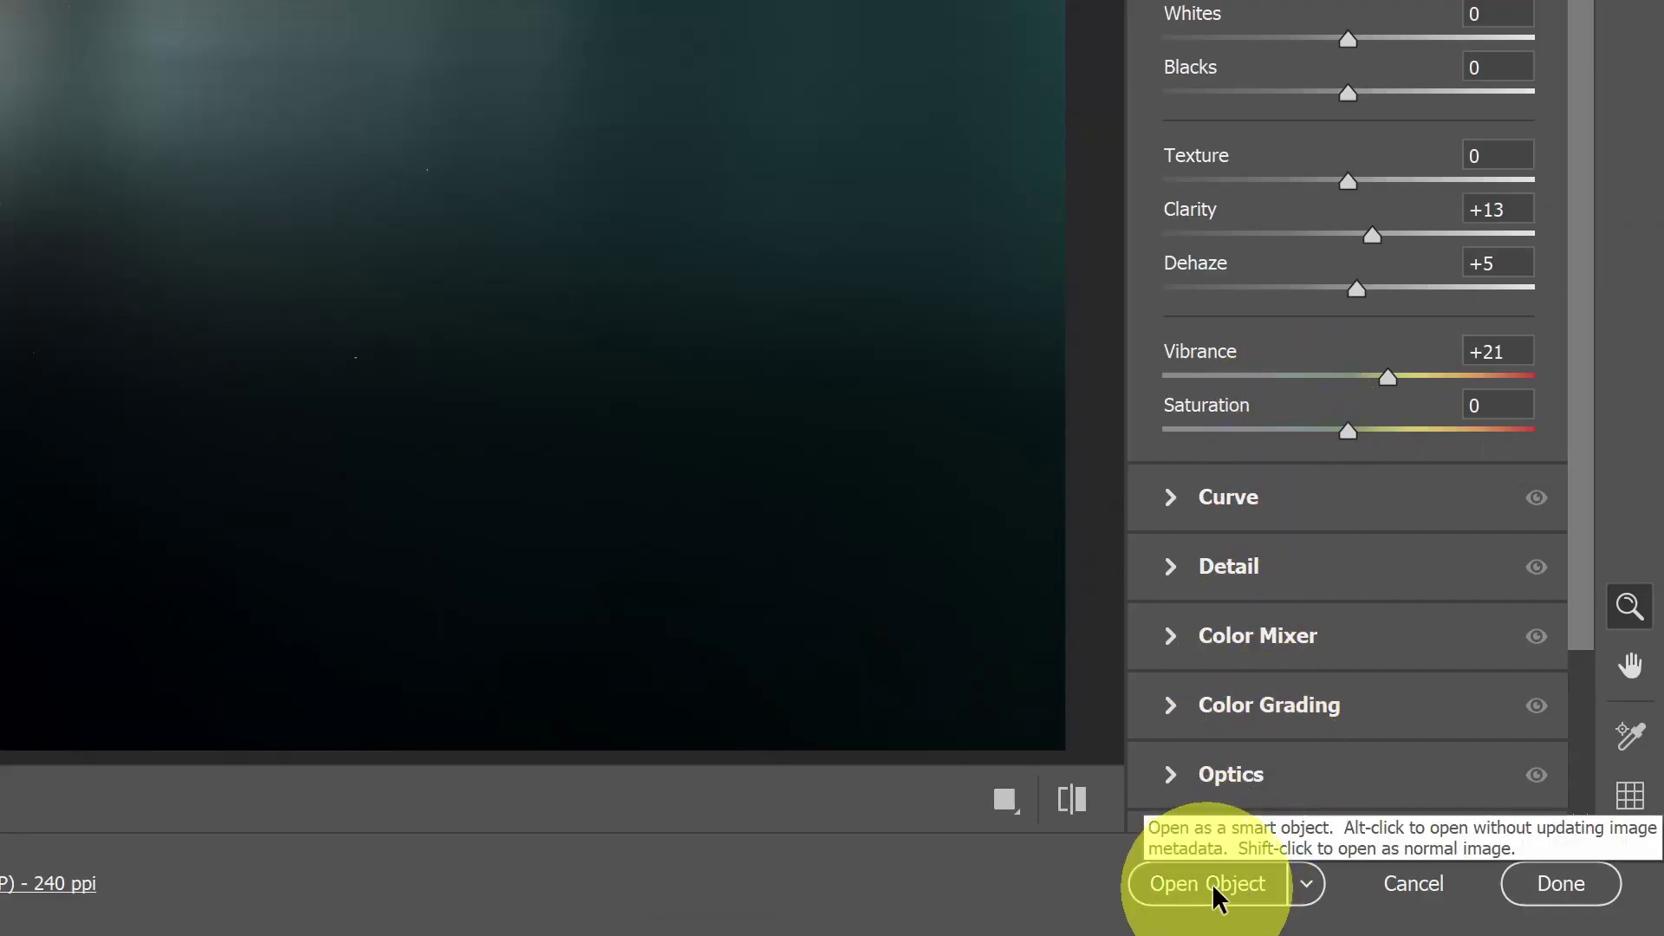
# Open the processed raw photo as a smart object and fit it to the screen.
pyautogui.click(1305, 884)
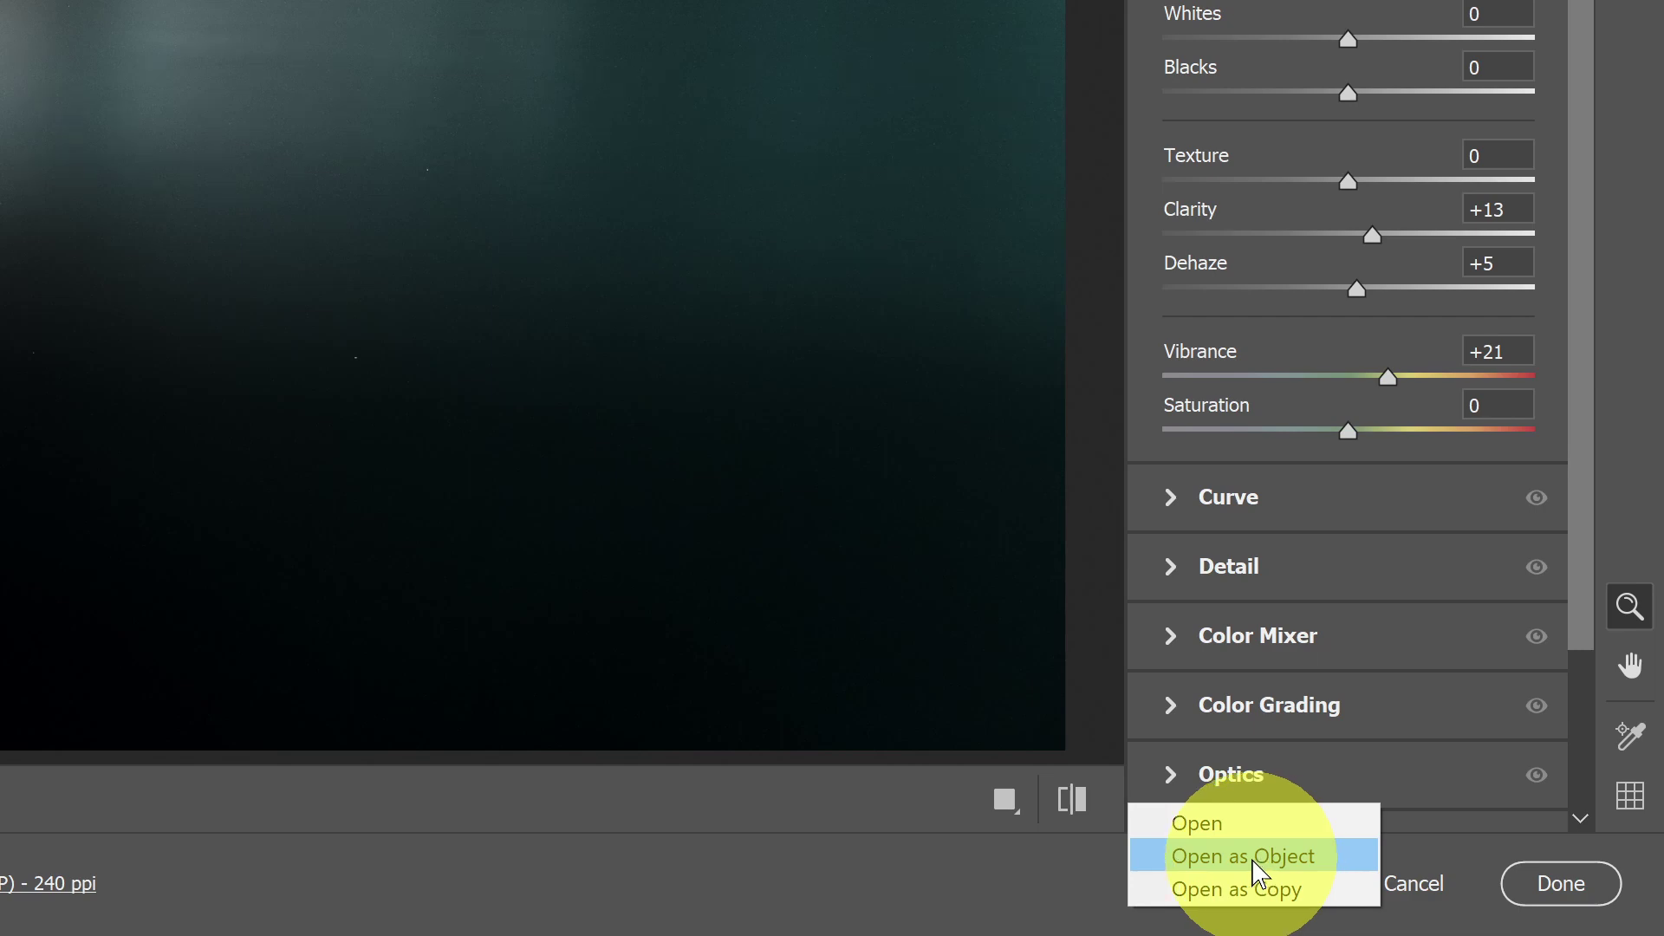
pyautogui.click(1264, 862)
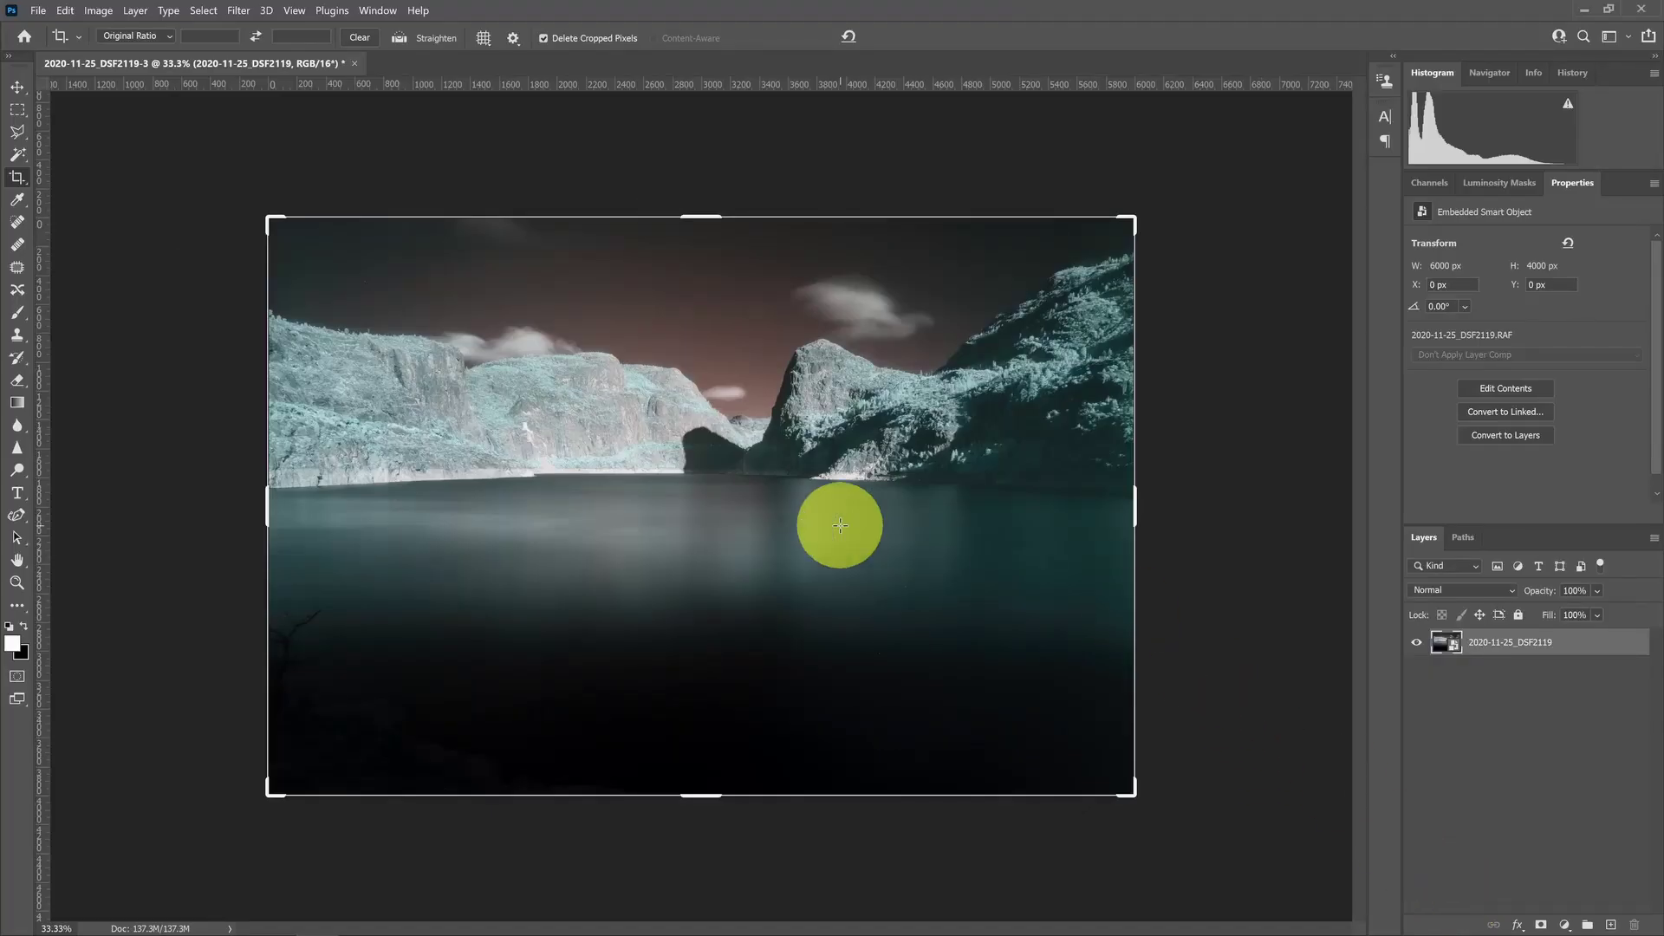
pyautogui.click(17, 87)
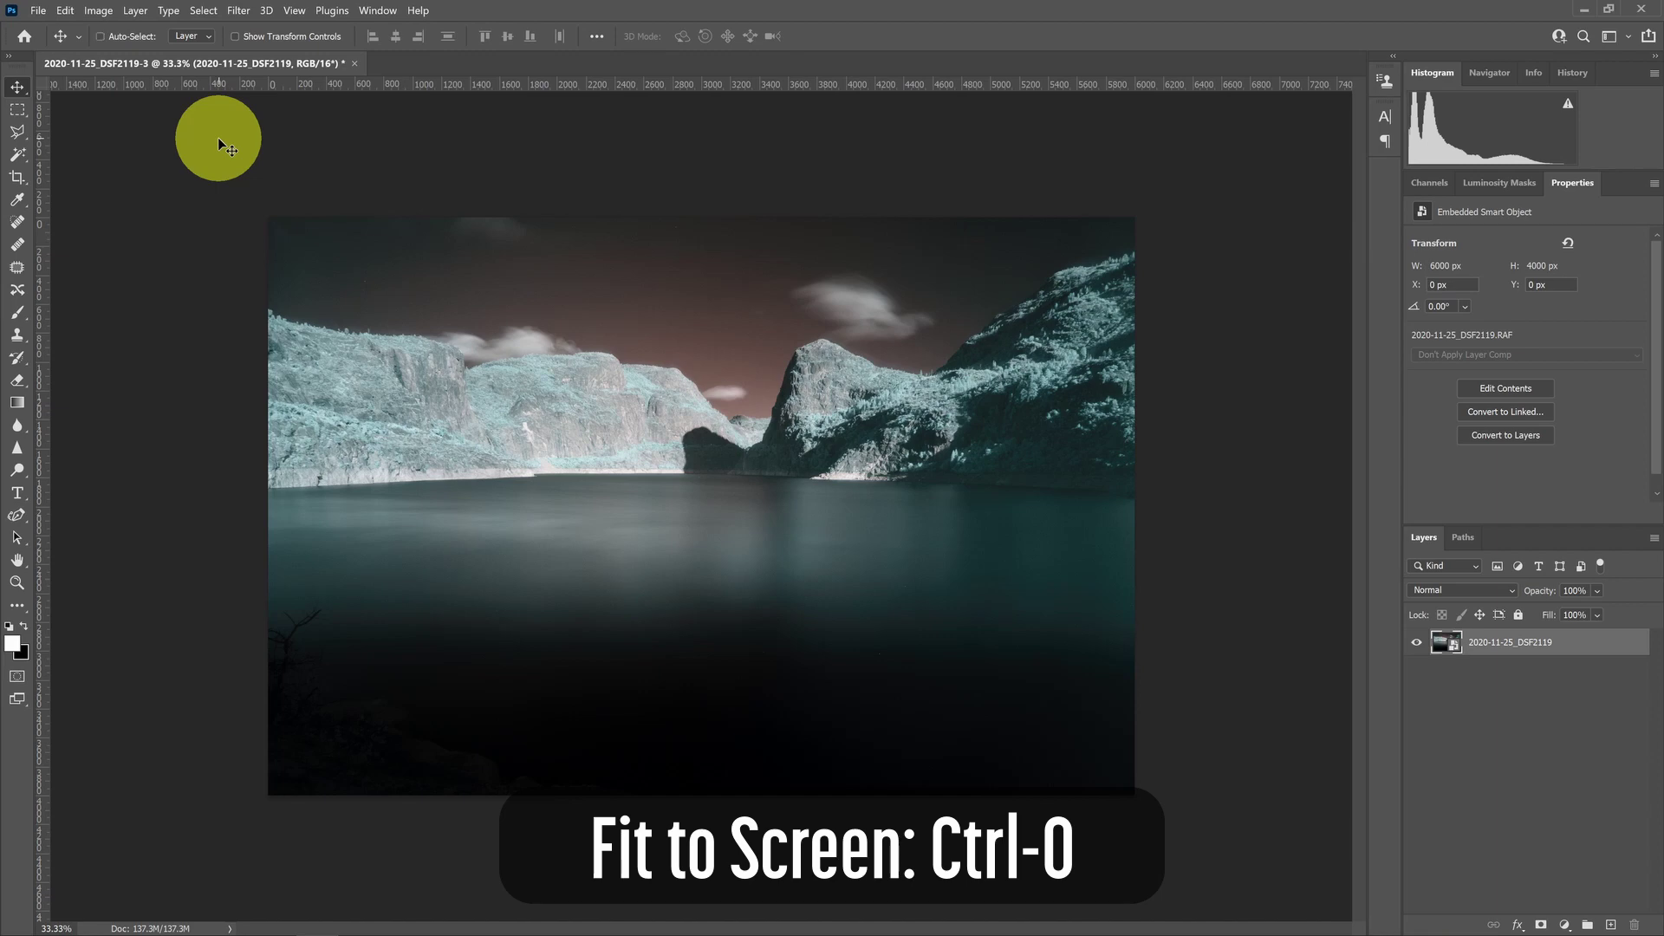
pyautogui.hotkey('ctrl', '0')
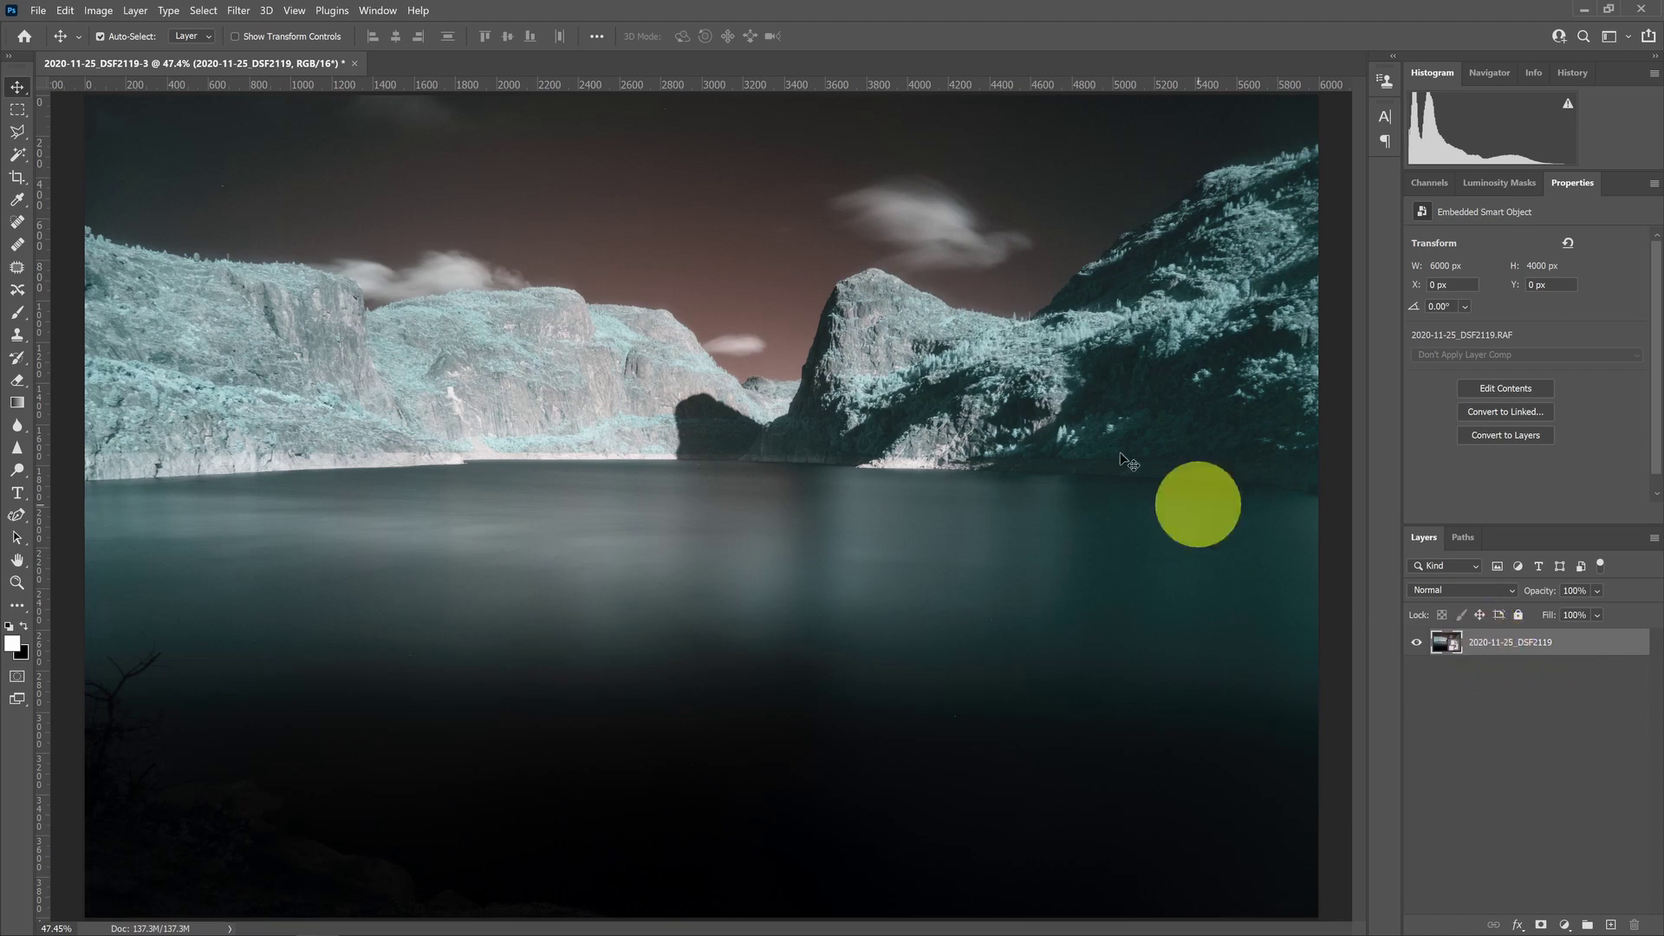
# Run the IR Channel Mixer + H/S action on the photo and close the actions list.
pyautogui.click(378, 11)
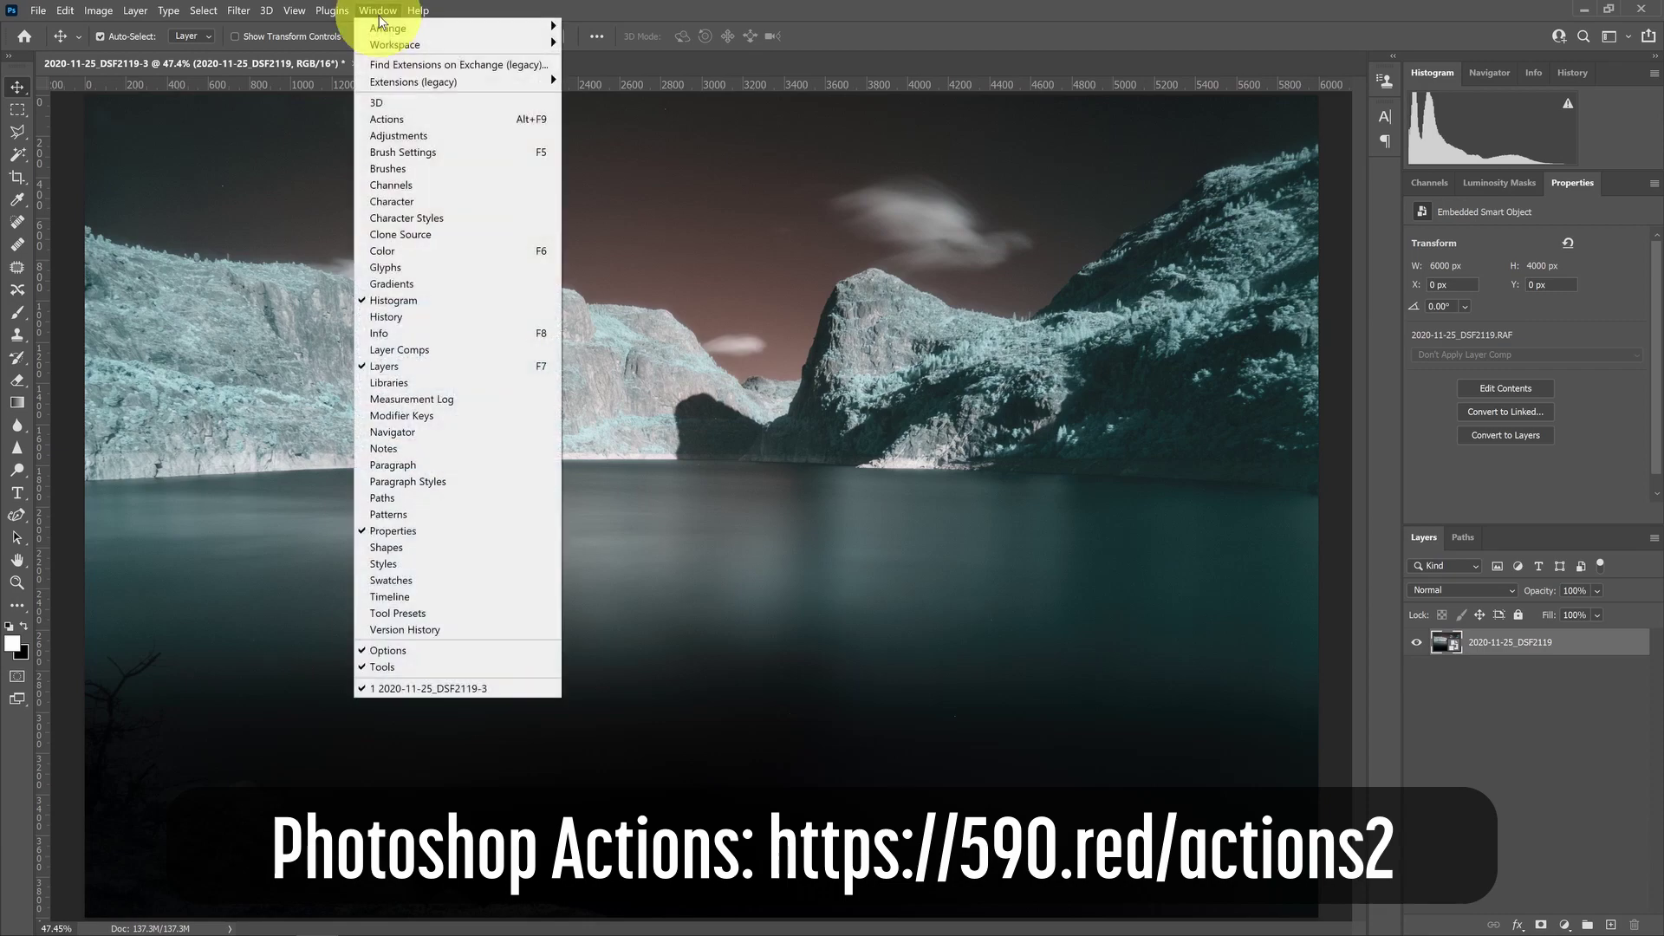
pyautogui.click(403, 113)
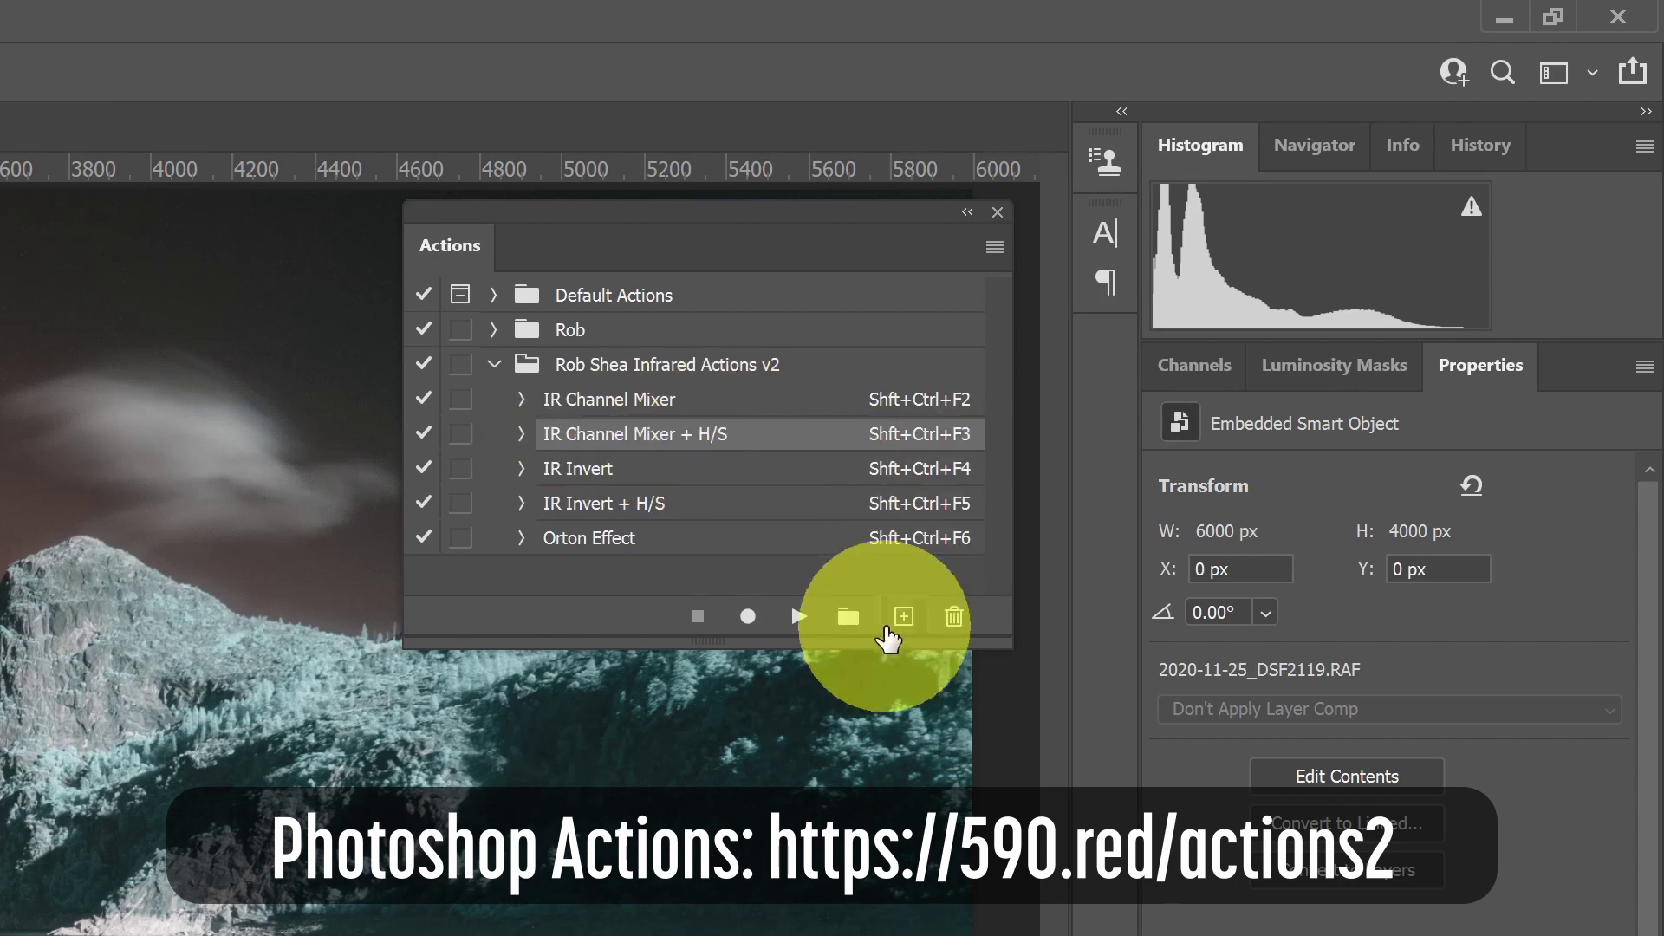
pyautogui.click(799, 616)
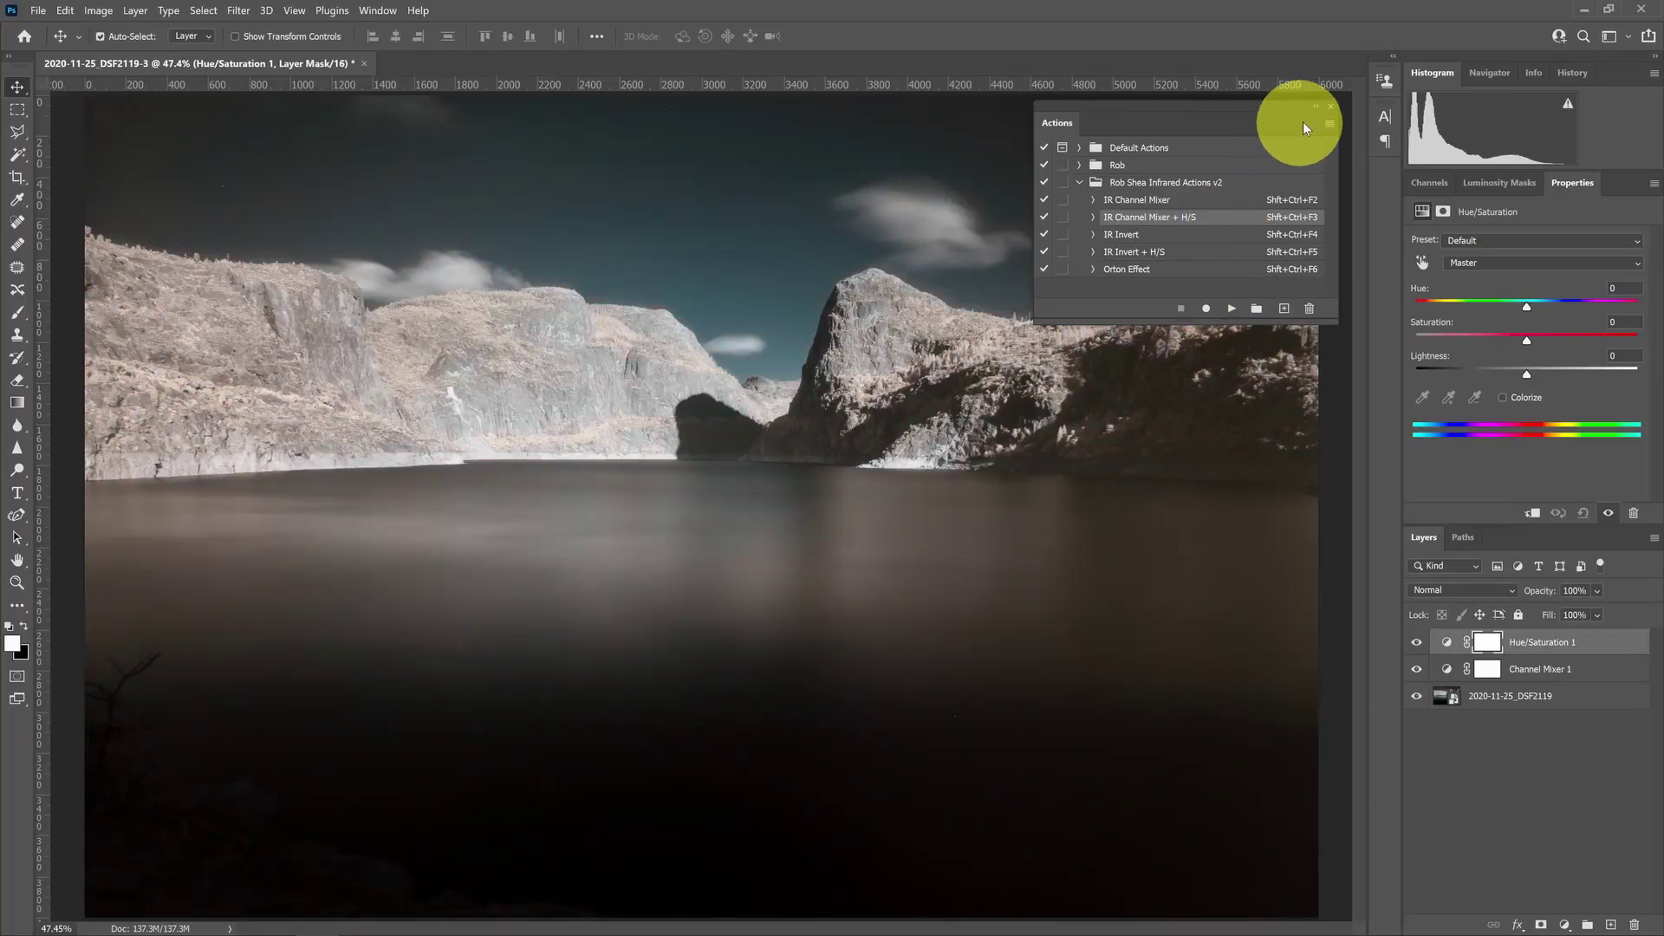
pyautogui.click(1332, 107)
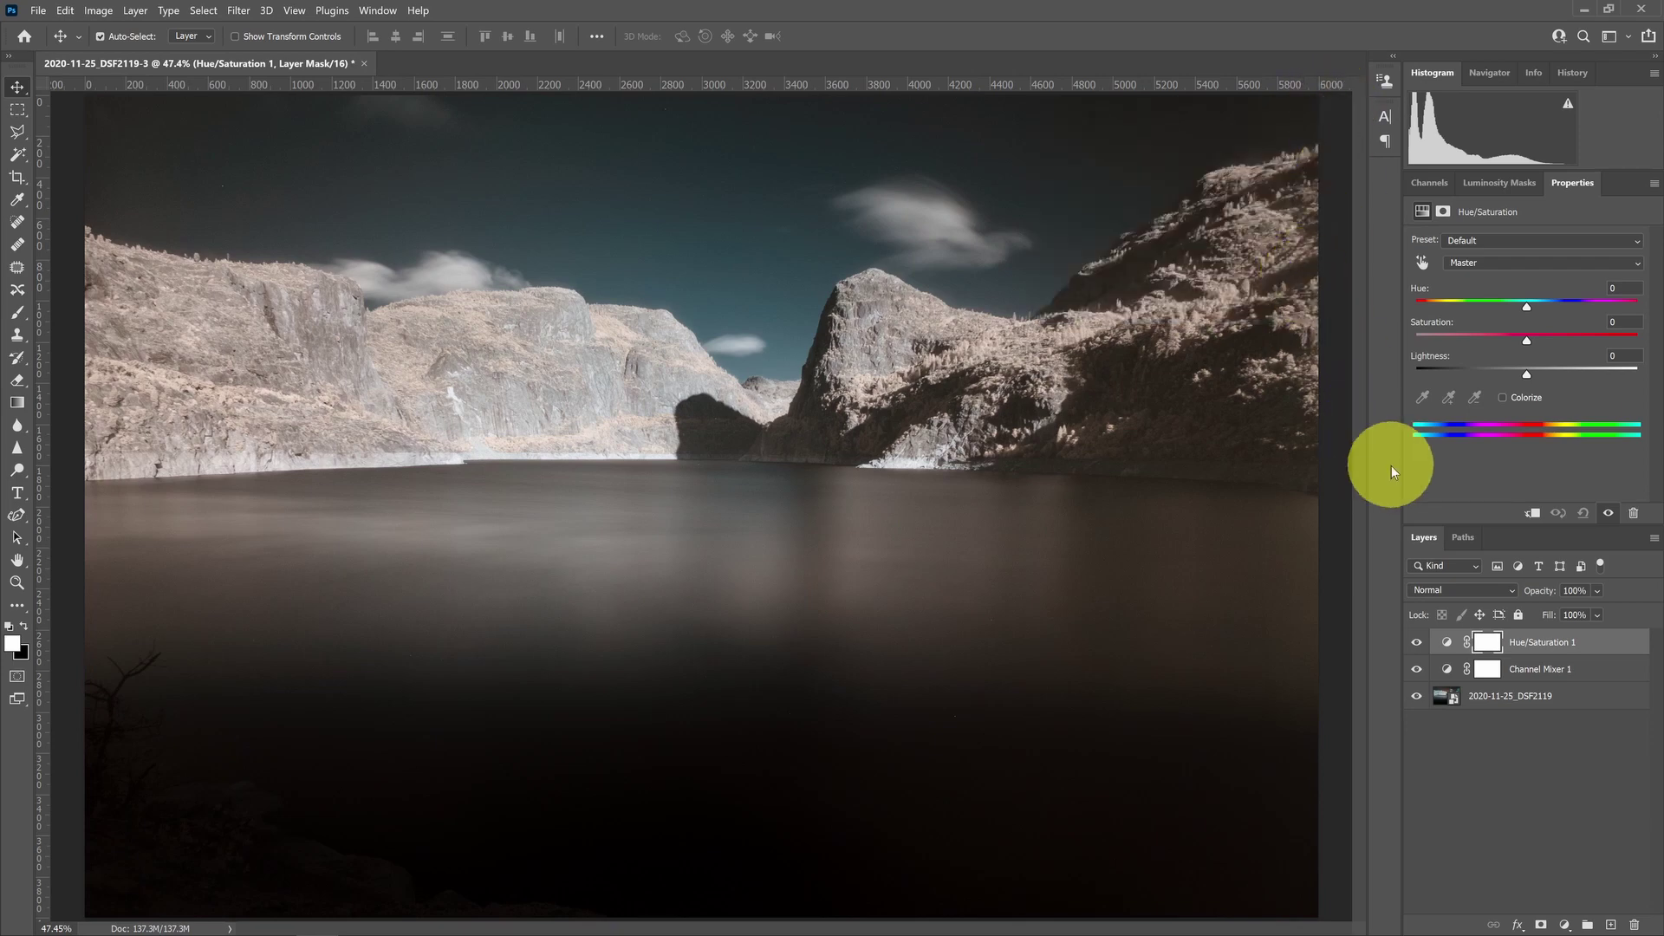
# In the Hue/Saturation 1 layer, sample the hillside foliage and set Yellows to hue +7 and saturation +14.
pyautogui.click(1539, 650)
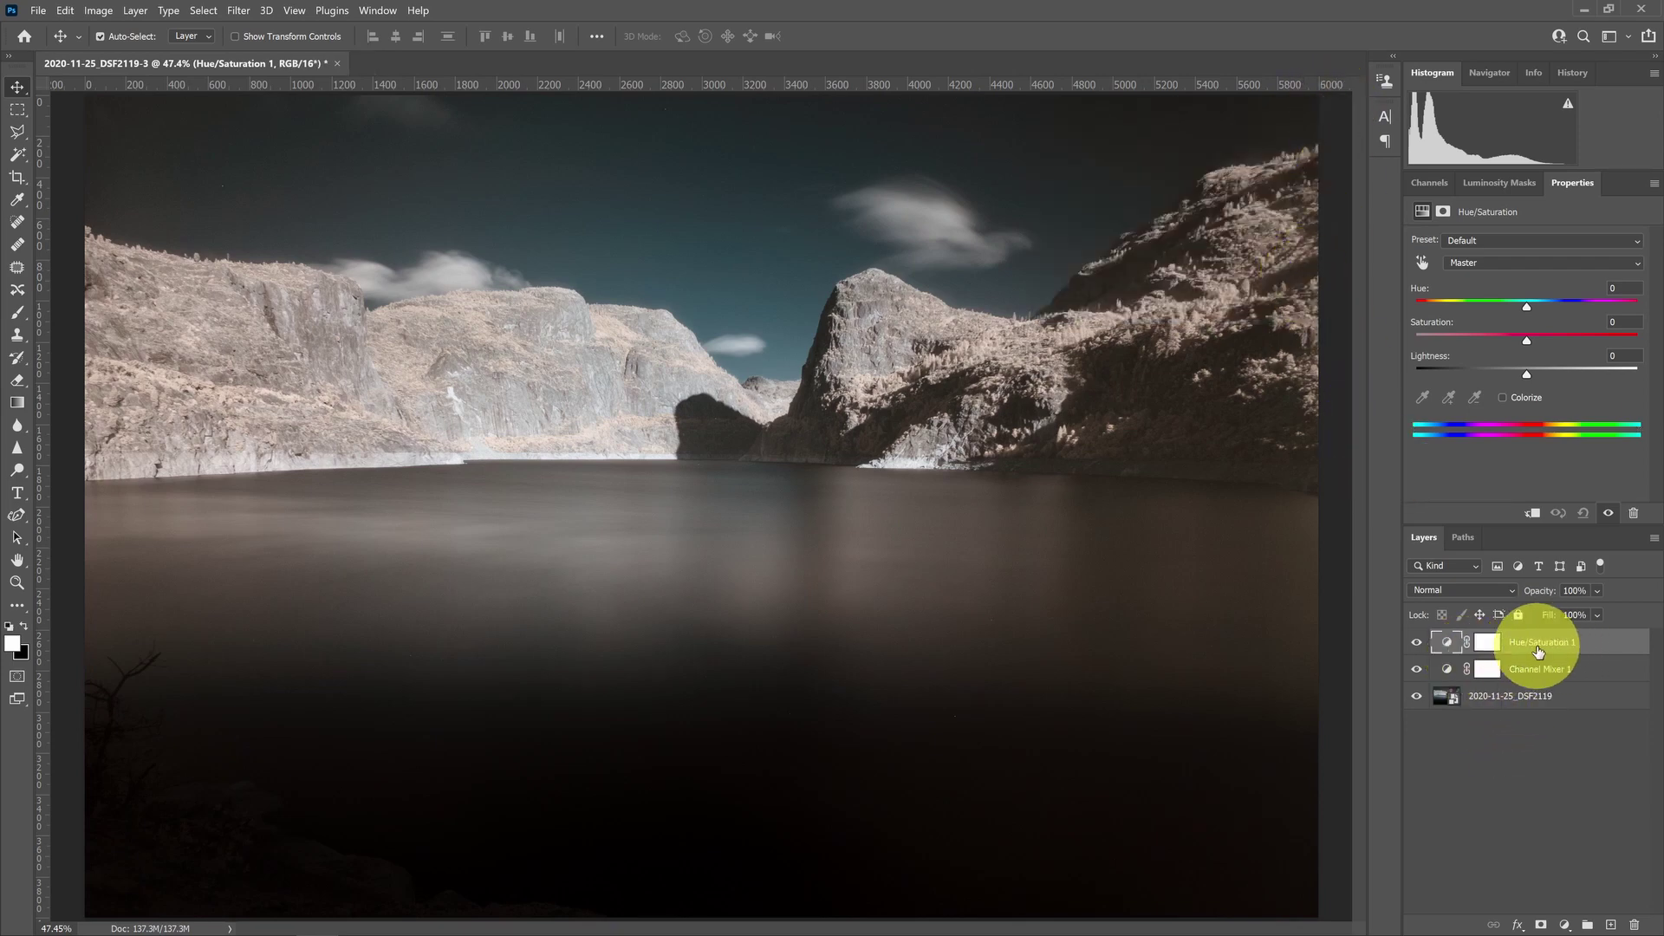
pyautogui.click(1422, 263)
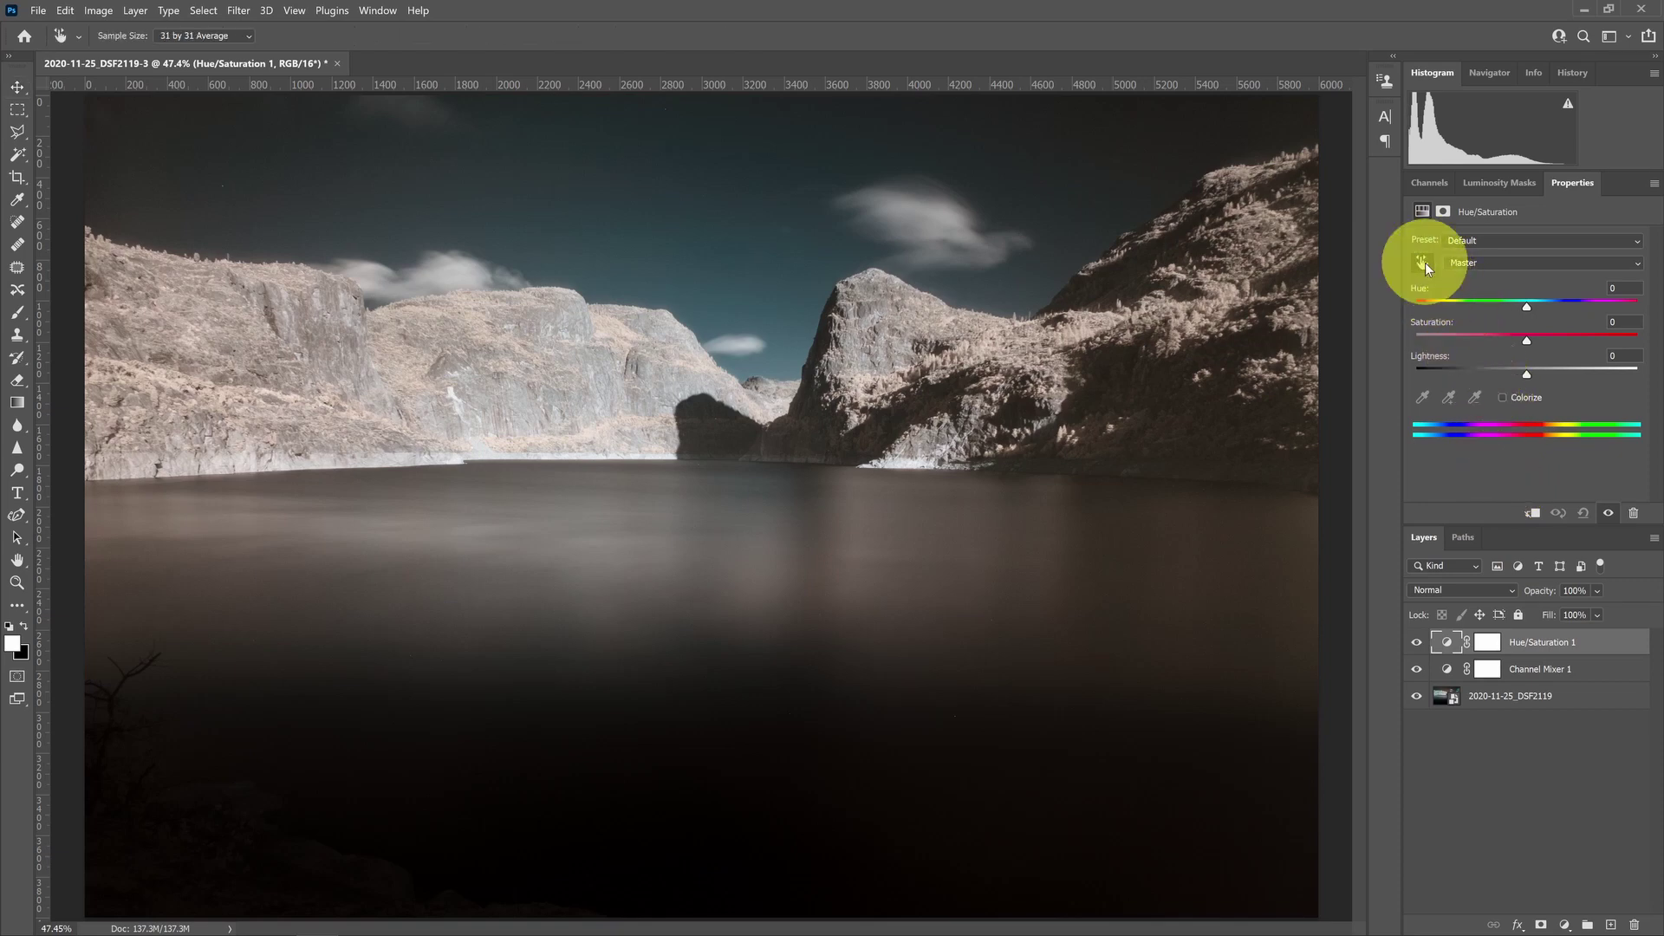
pyautogui.click(1082, 334)
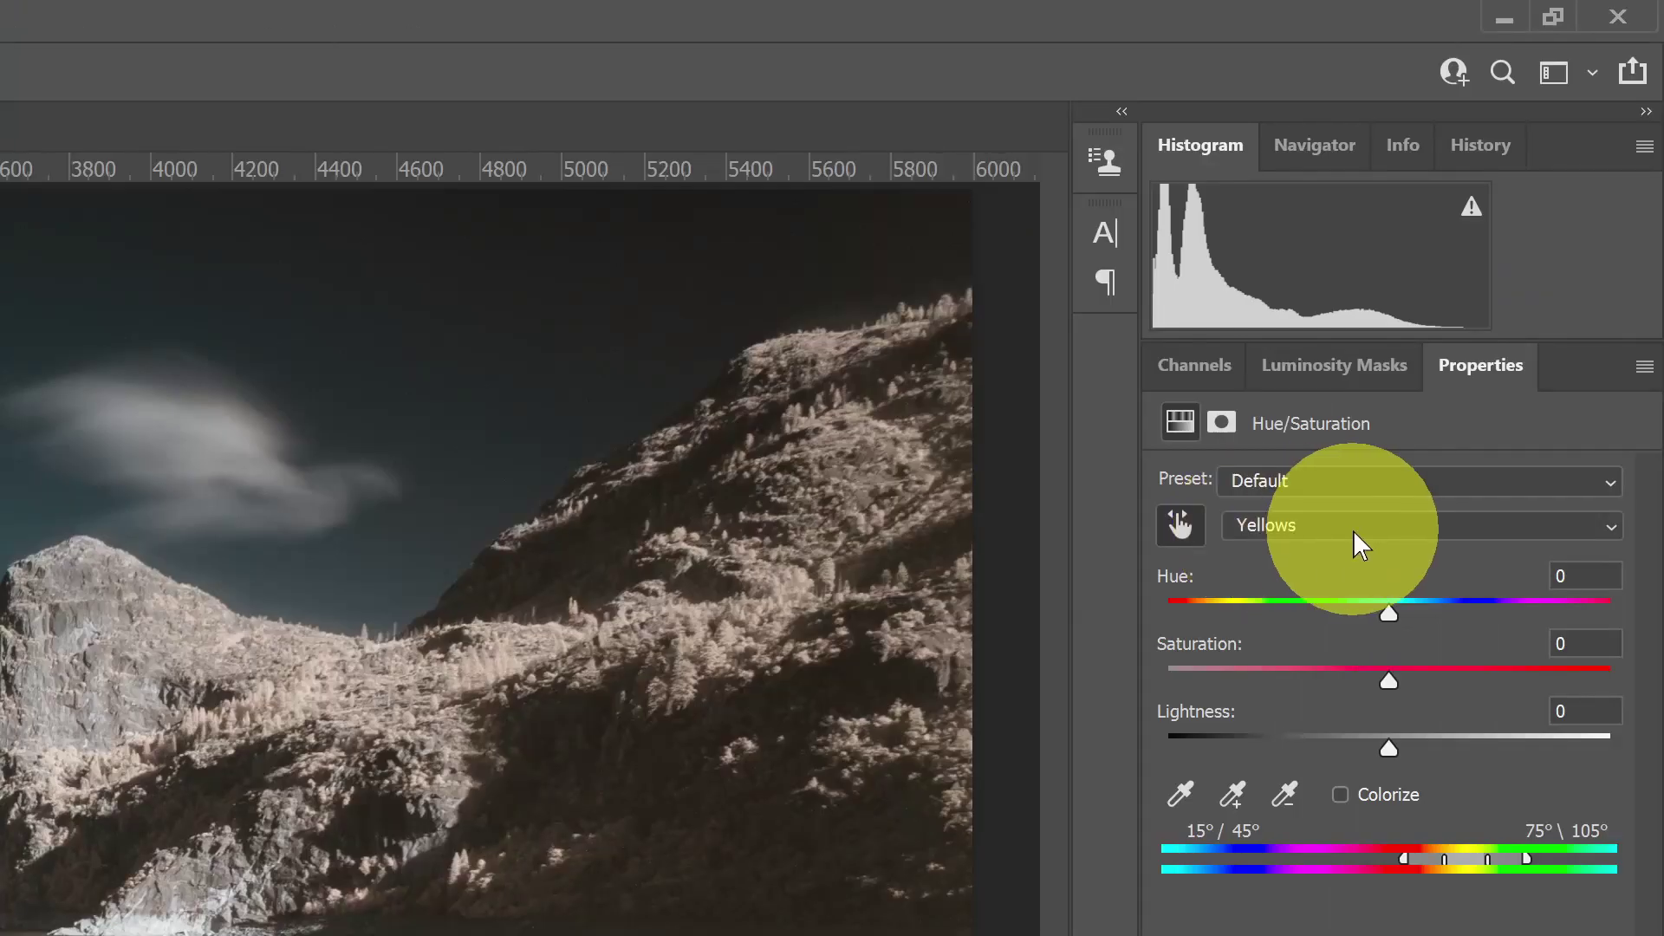
pyautogui.click(1385, 546)
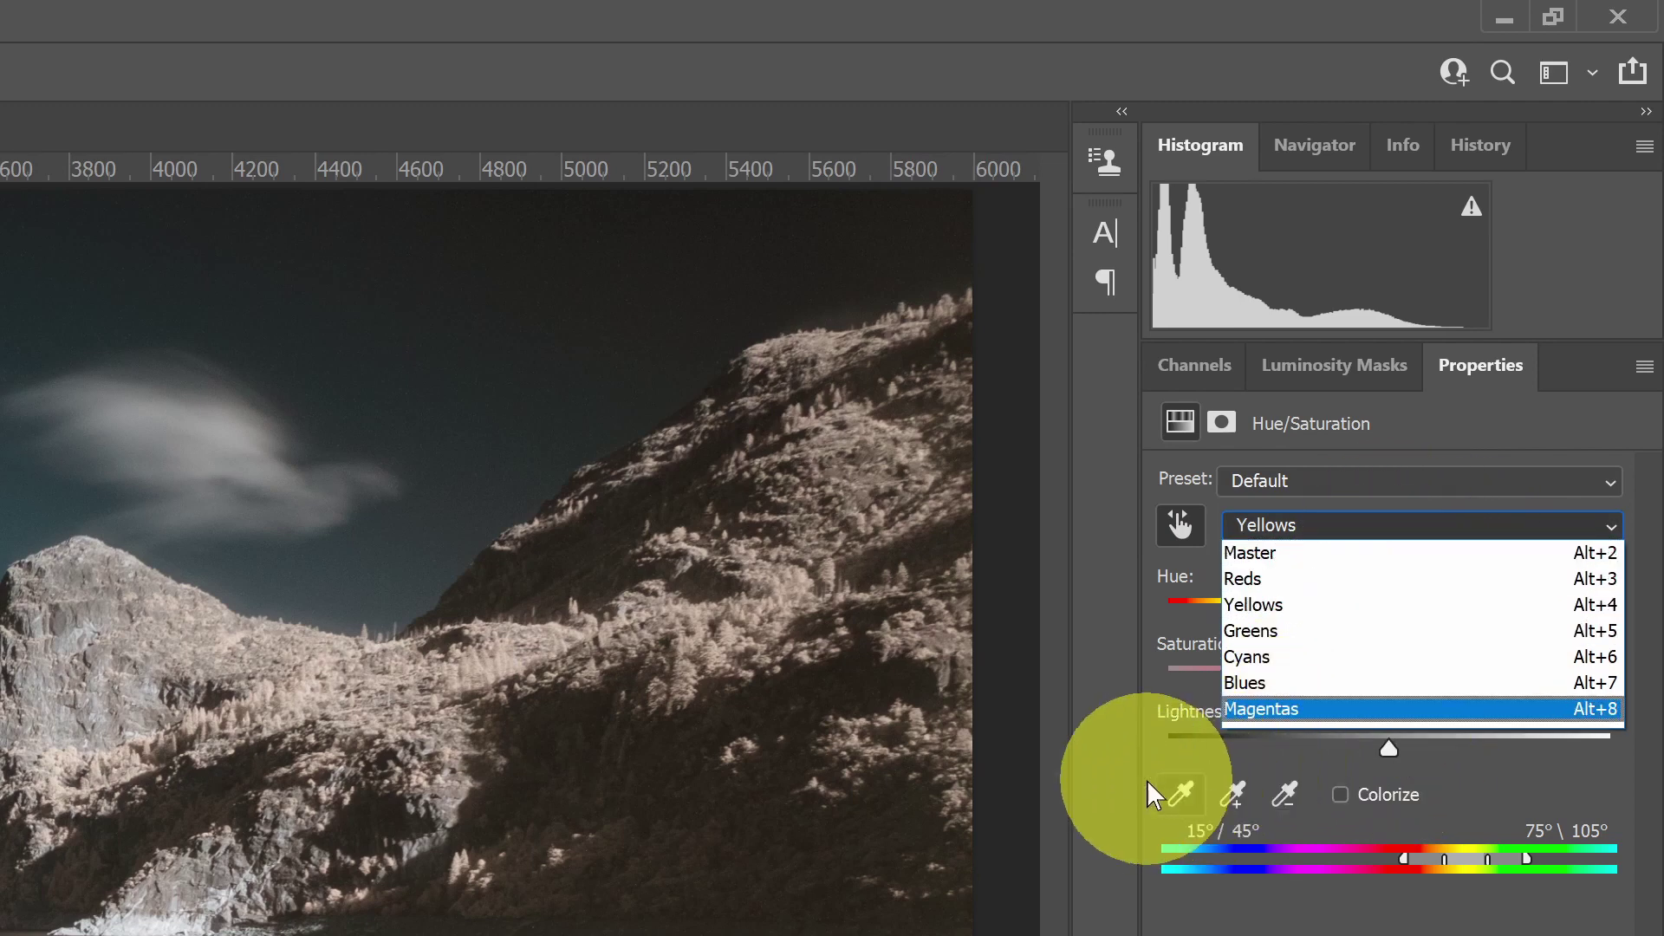
pyautogui.click(1507, 449)
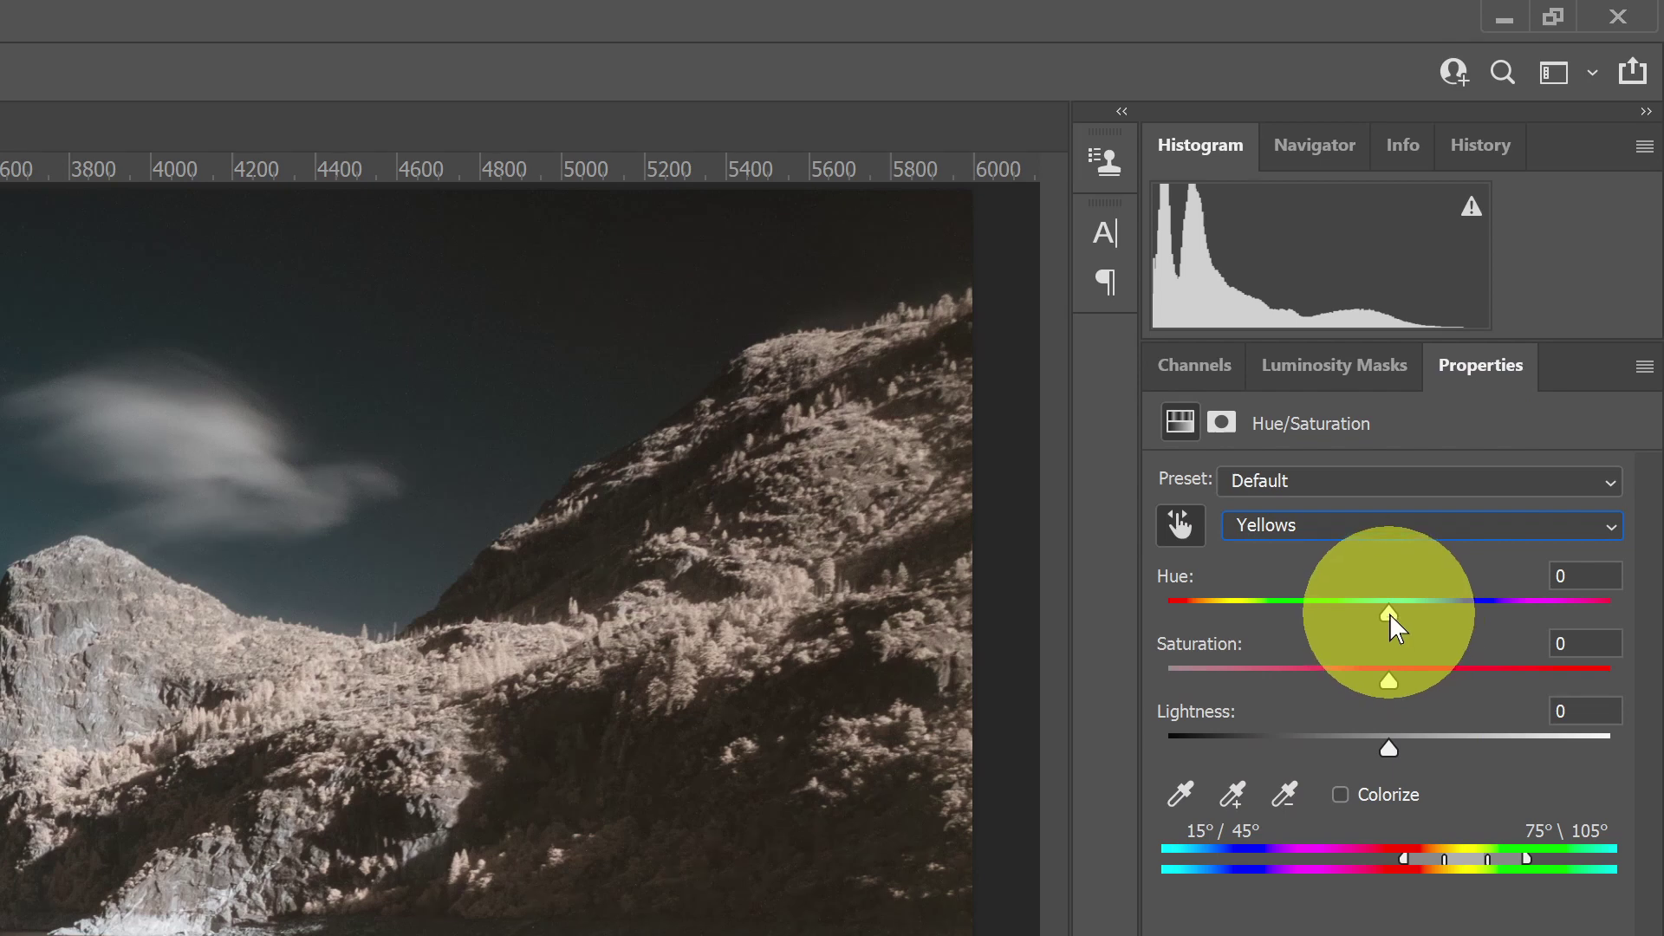
pyautogui.moveTo(1390, 613); pyautogui.dragTo(1422, 688)
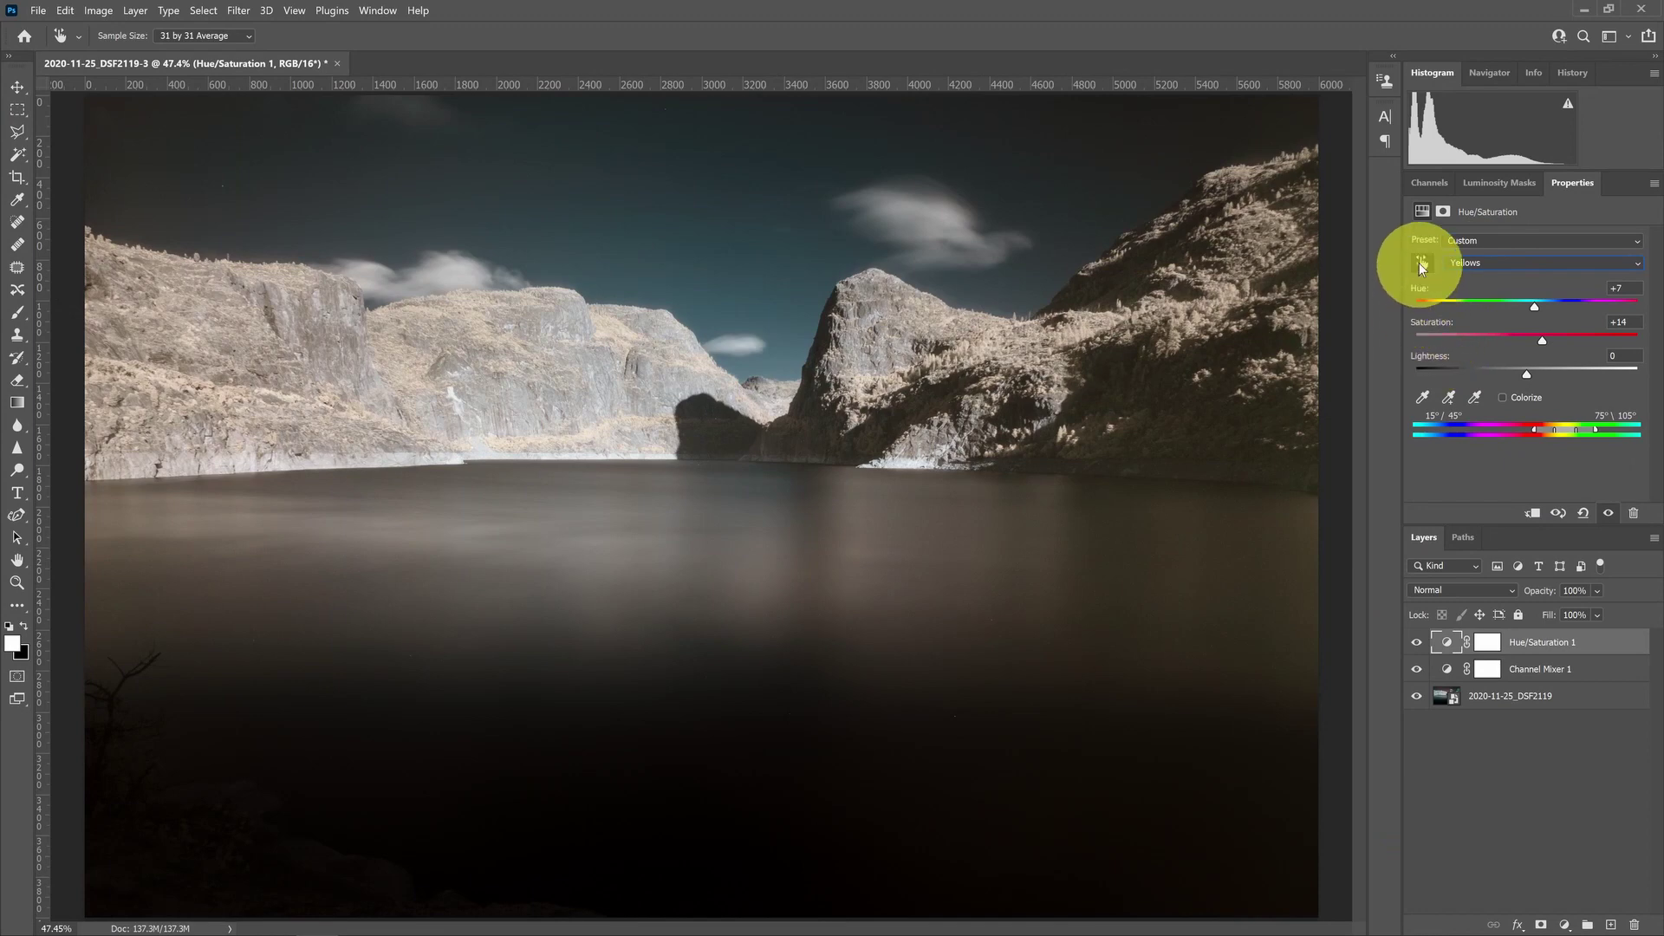
# Sample the blue sky near the horizon and set Blues to hue +9 and saturation +16 in the Hue/Saturation layer.
pyautogui.click(1422, 263)
pyautogui.click(735, 311)
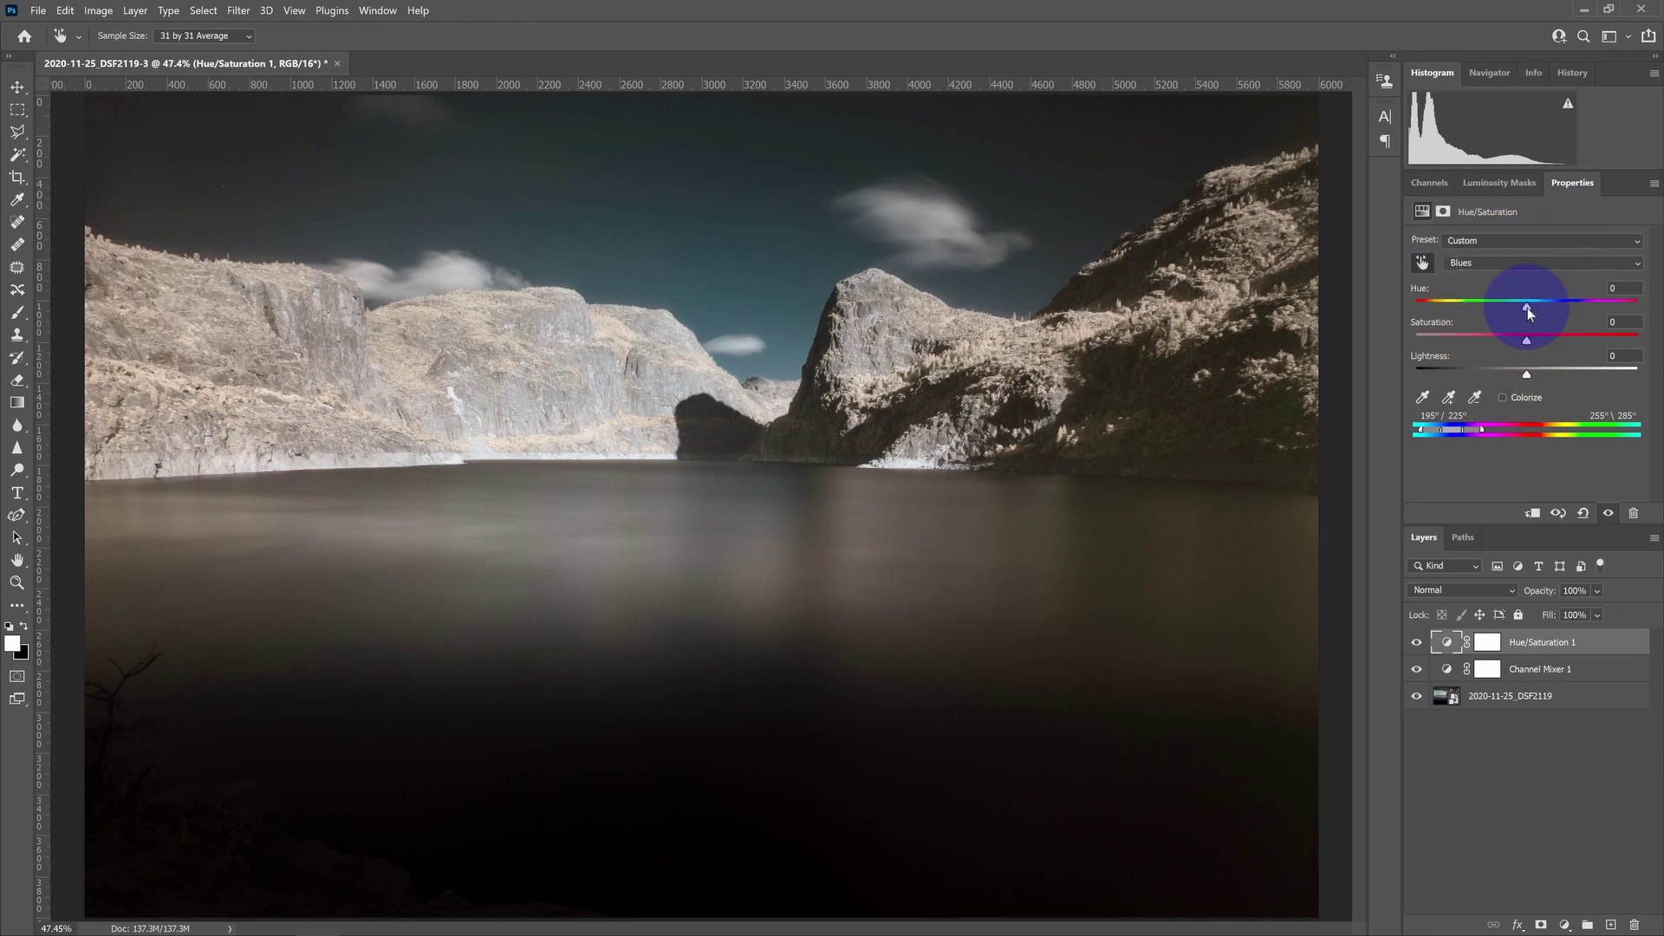
pyautogui.moveTo(1526, 309)
pyautogui.mouseDown()
pyautogui.moveTo(1505, 305)
pyautogui.moveTo(1533, 309)
pyautogui.mouseUp()
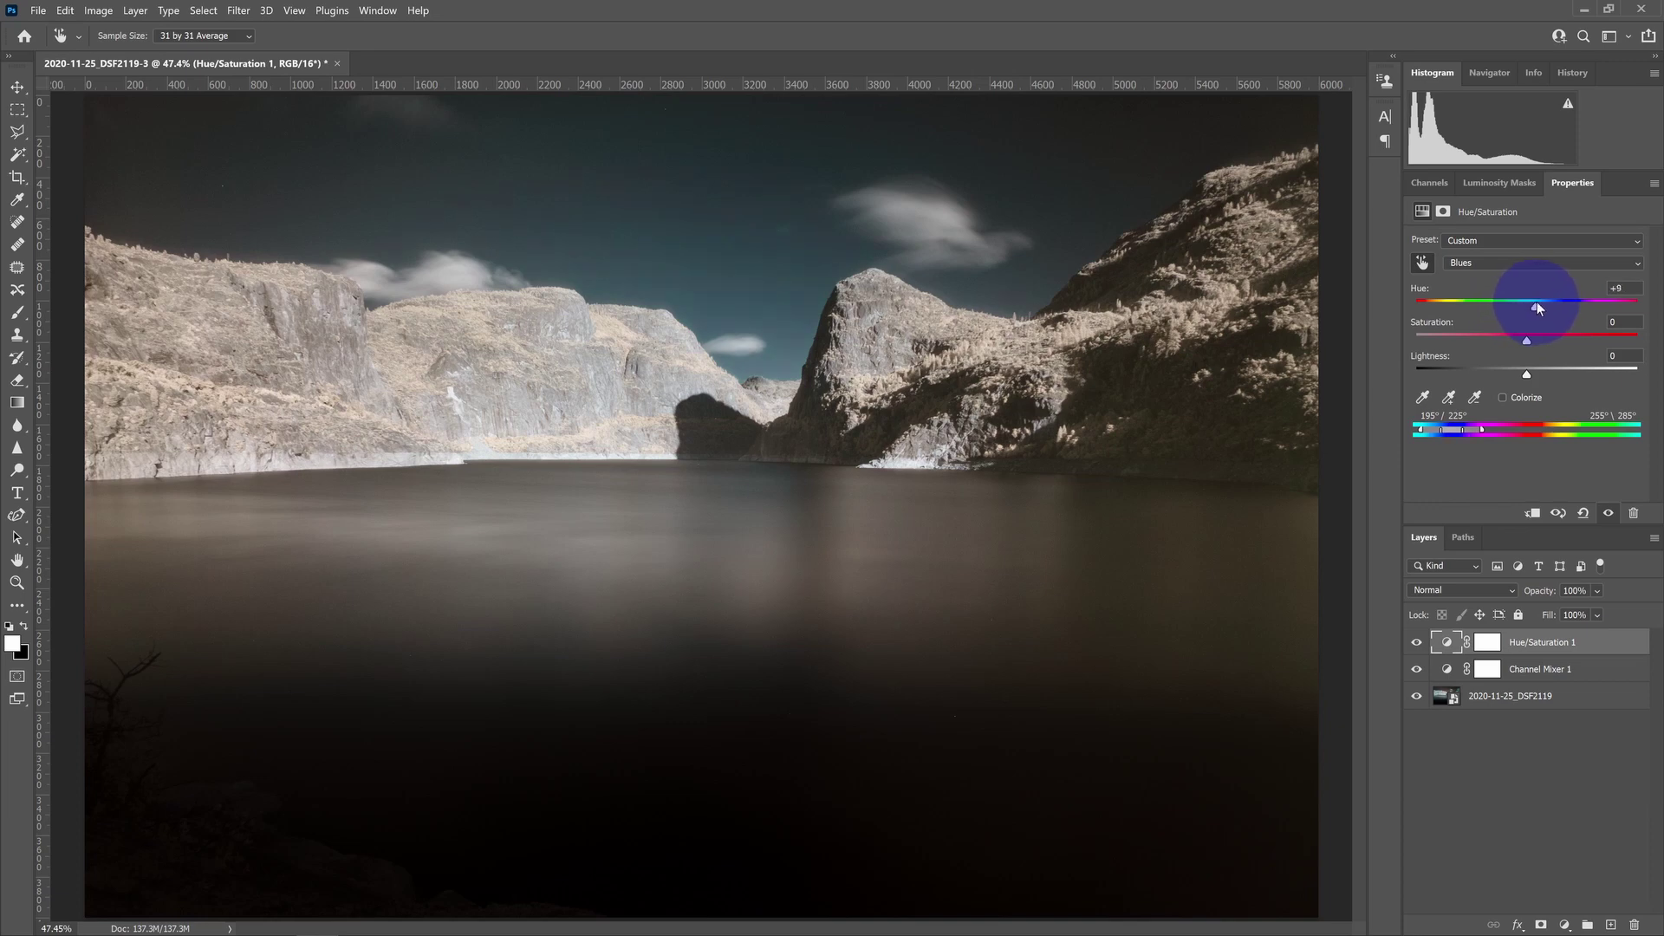
pyautogui.moveTo(1539, 307); pyautogui.dragTo(1539, 310)
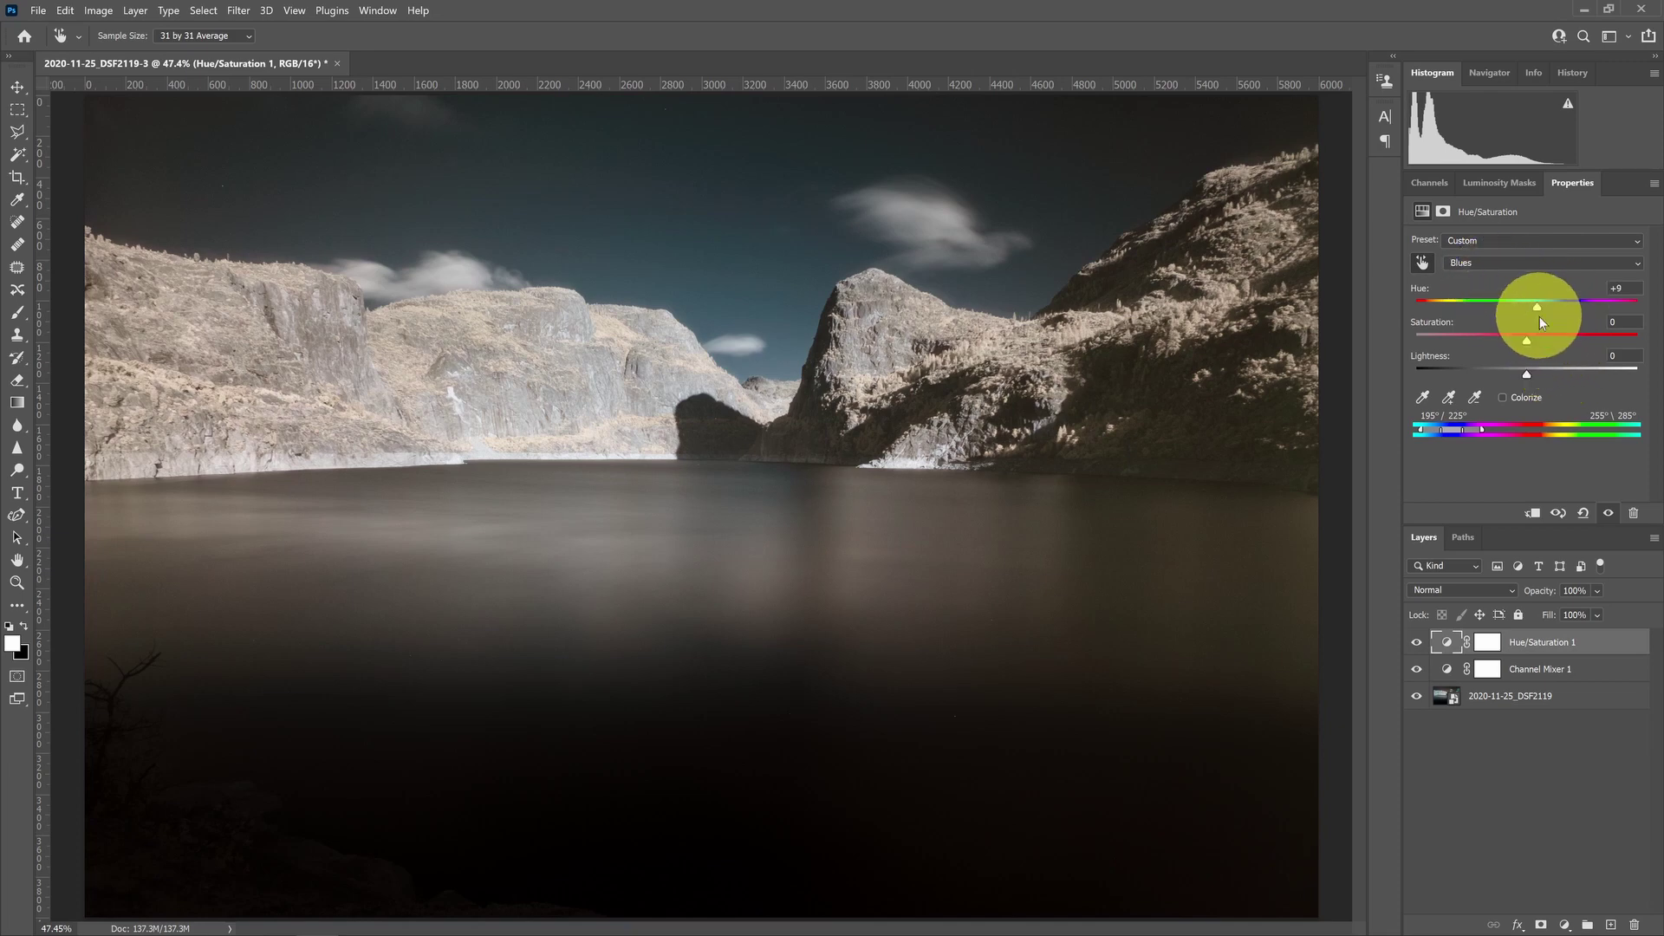
pyautogui.moveTo(1528, 341); pyautogui.dragTo(1543, 342)
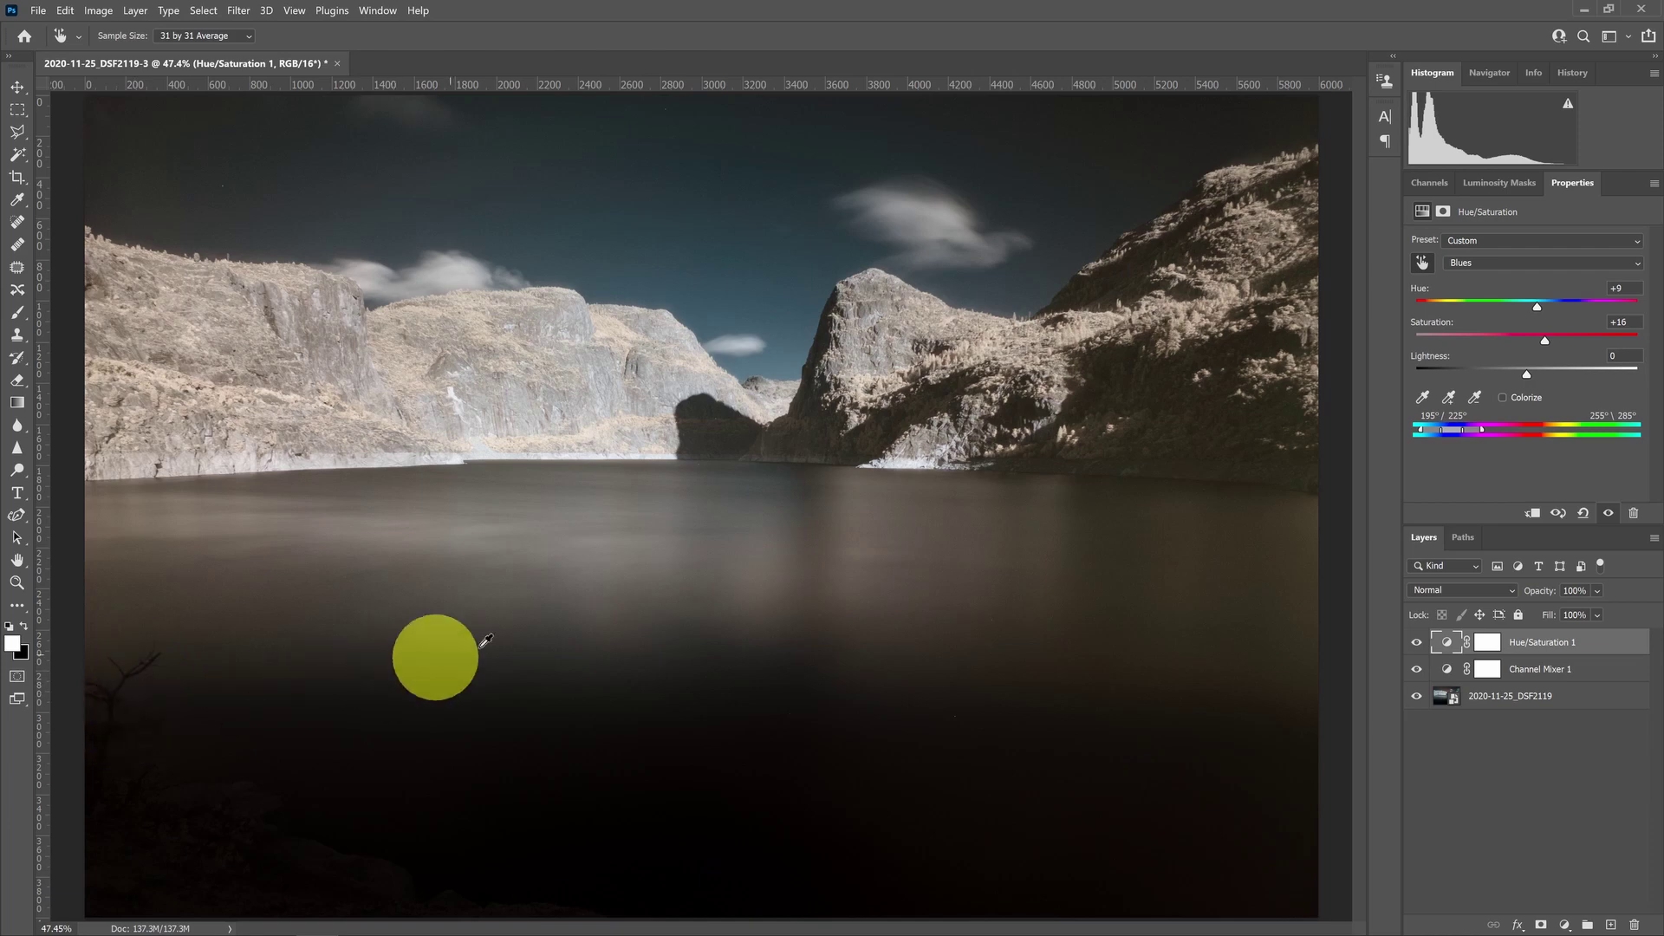
# Reopen the smart object's raw edits, inspect the radial filter over the sunlit cliffs, and return to the layered document.
pyautogui.click(1490, 702)
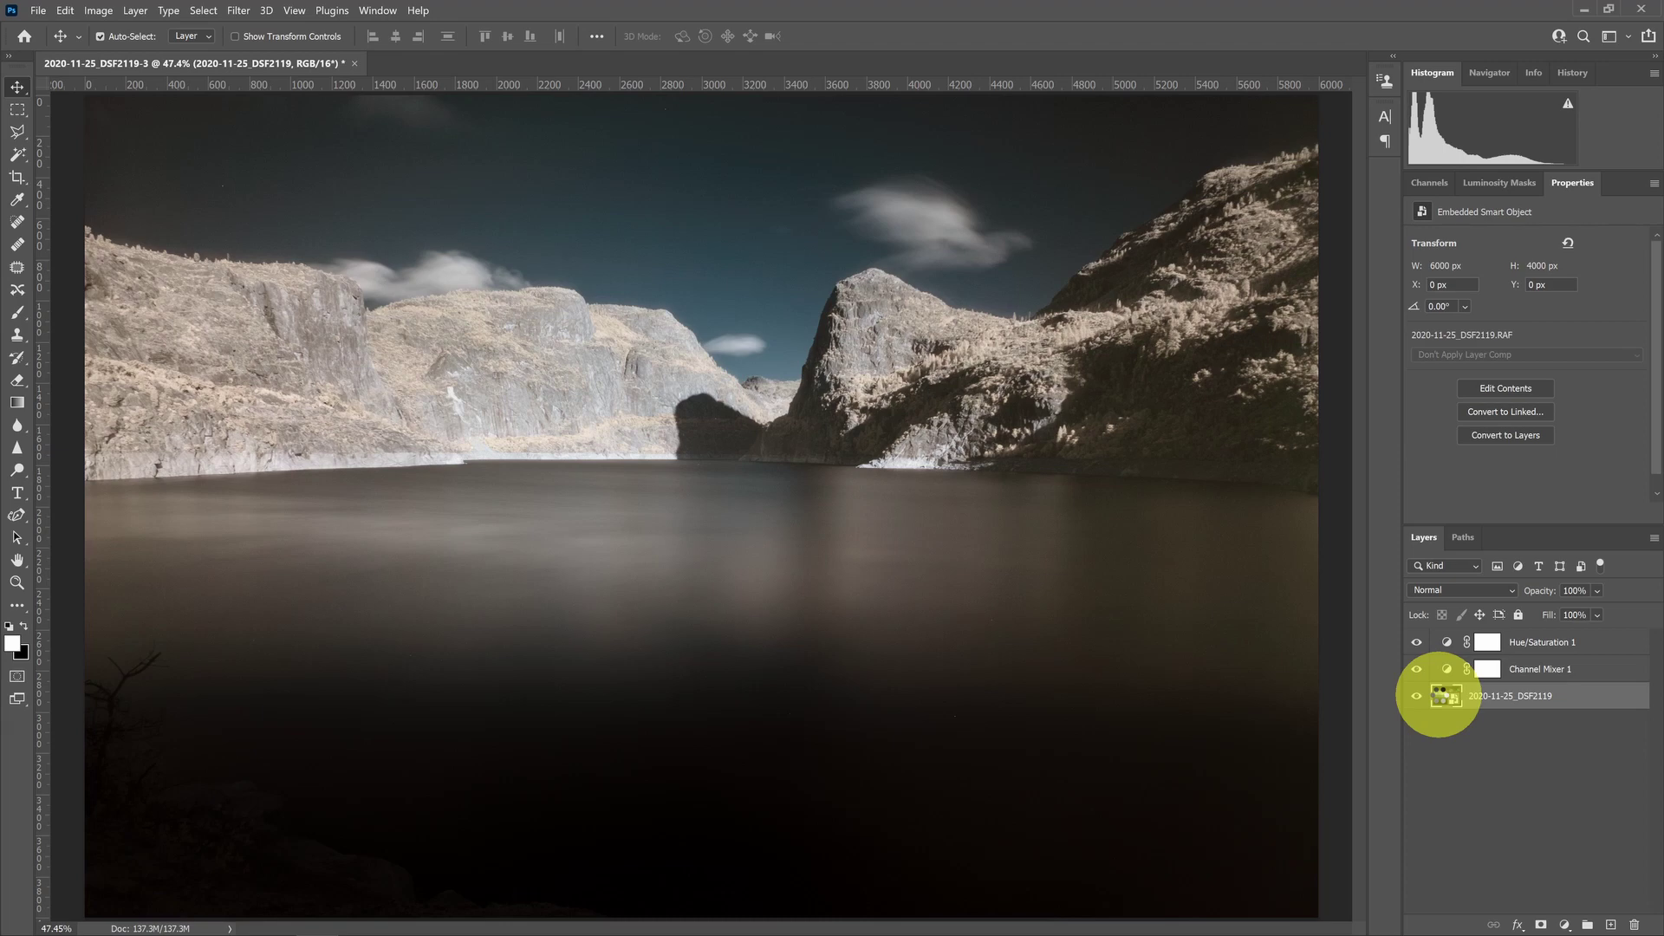
pyautogui.doubleClick(1440, 695)
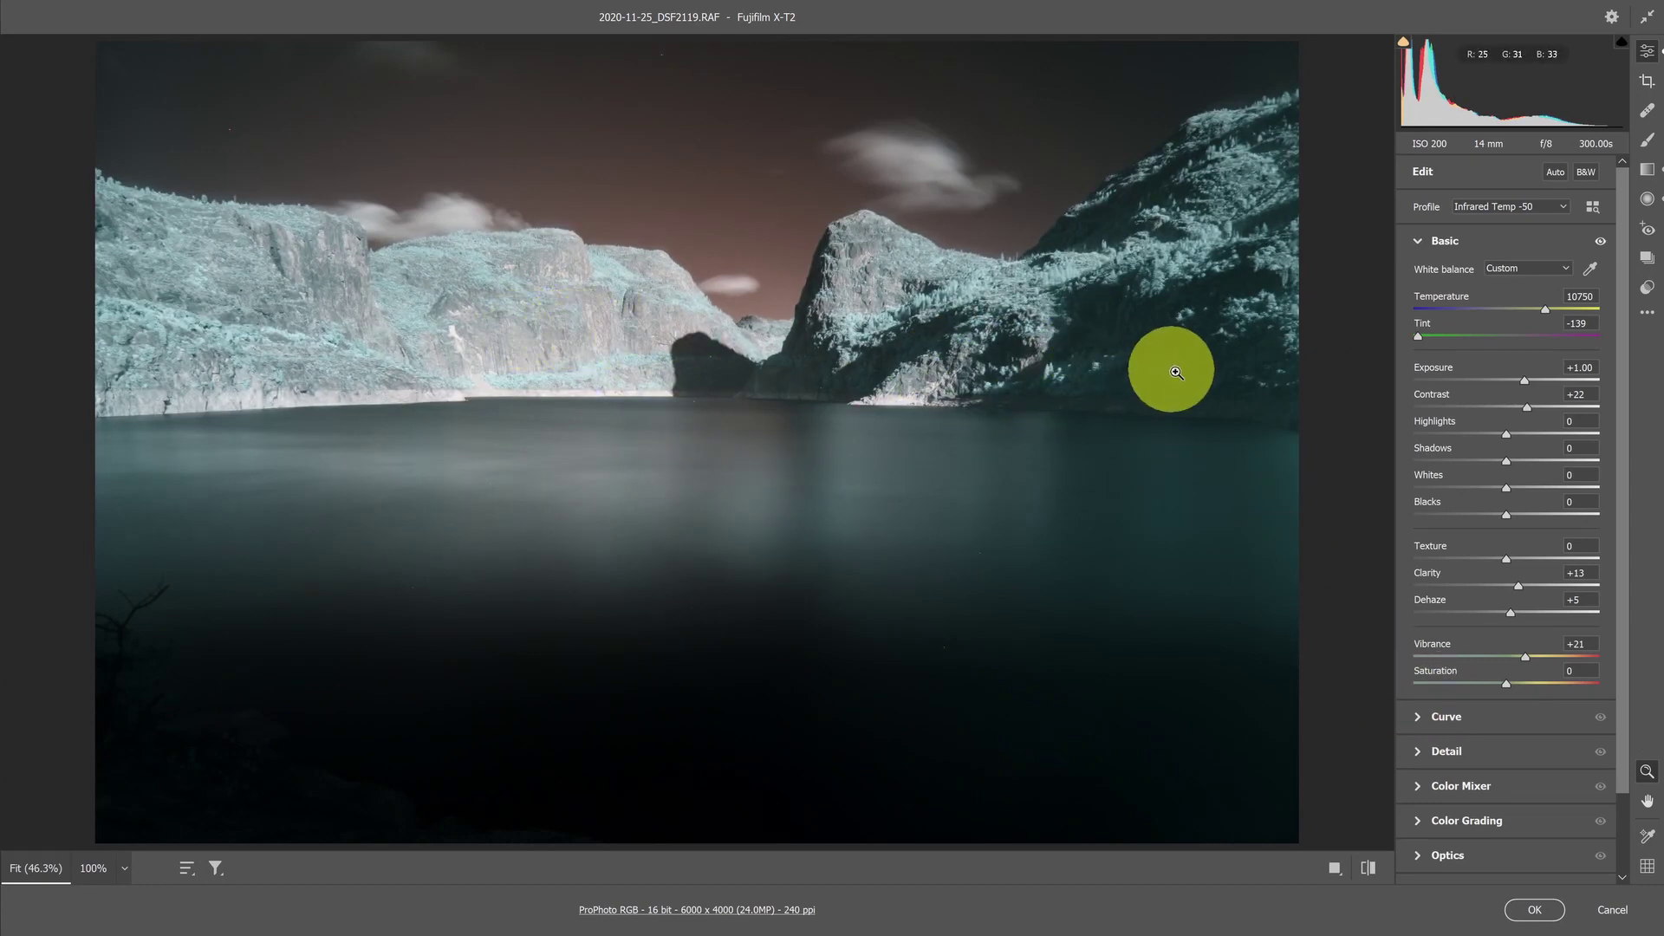
pyautogui.click(1648, 201)
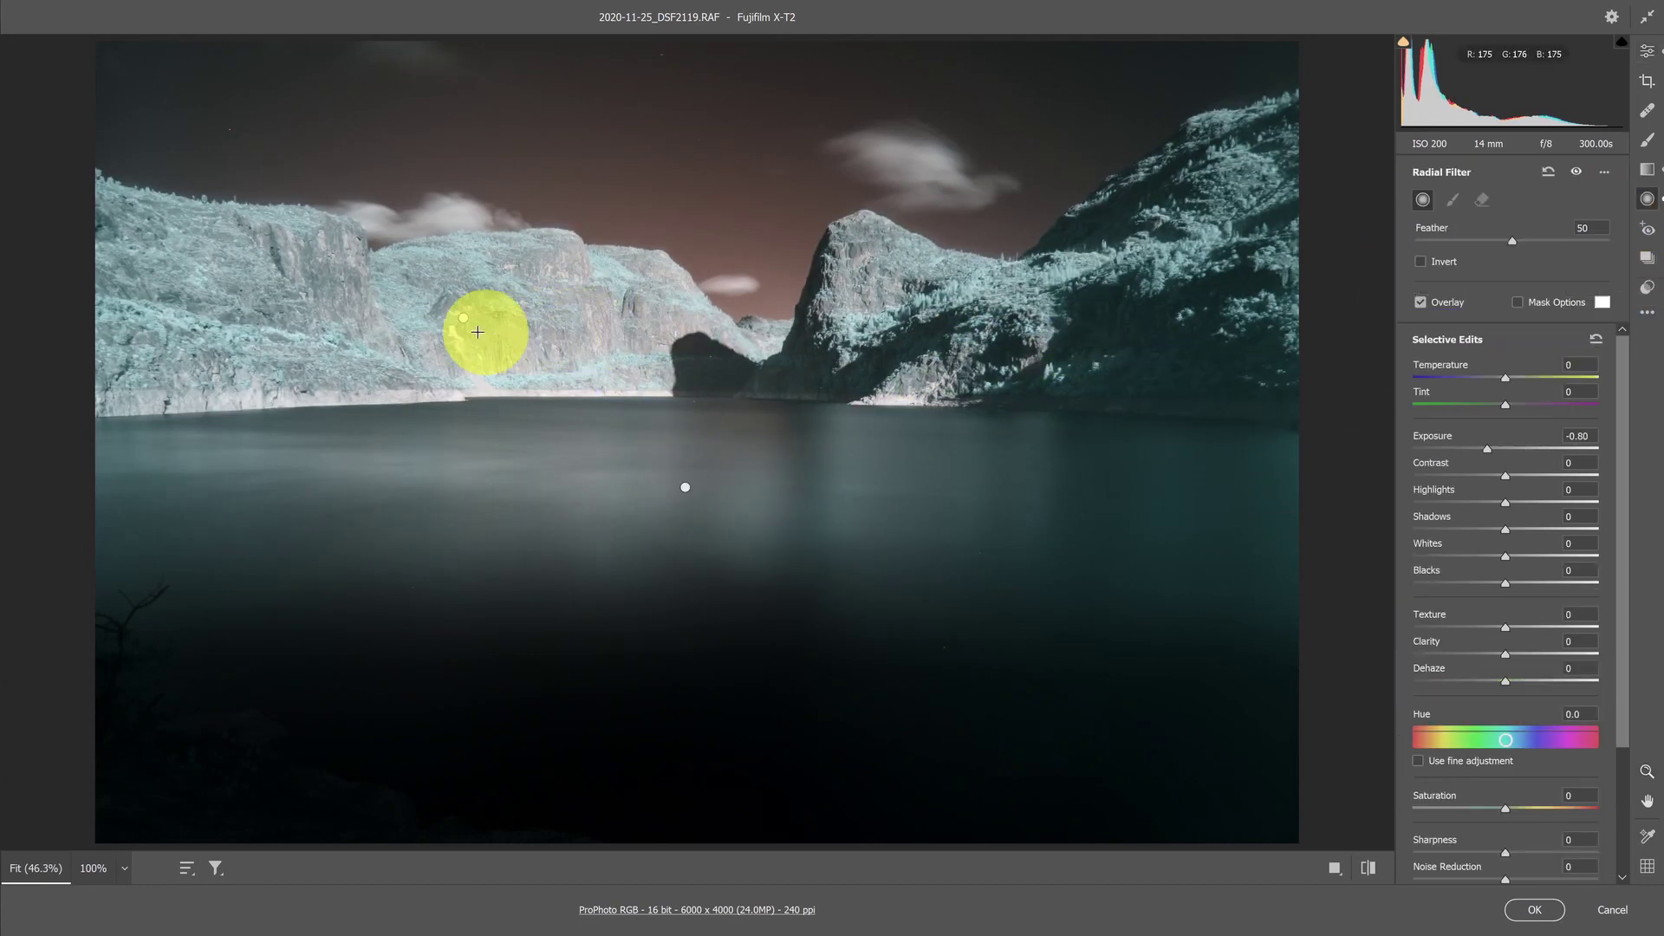
pyautogui.click(464, 318)
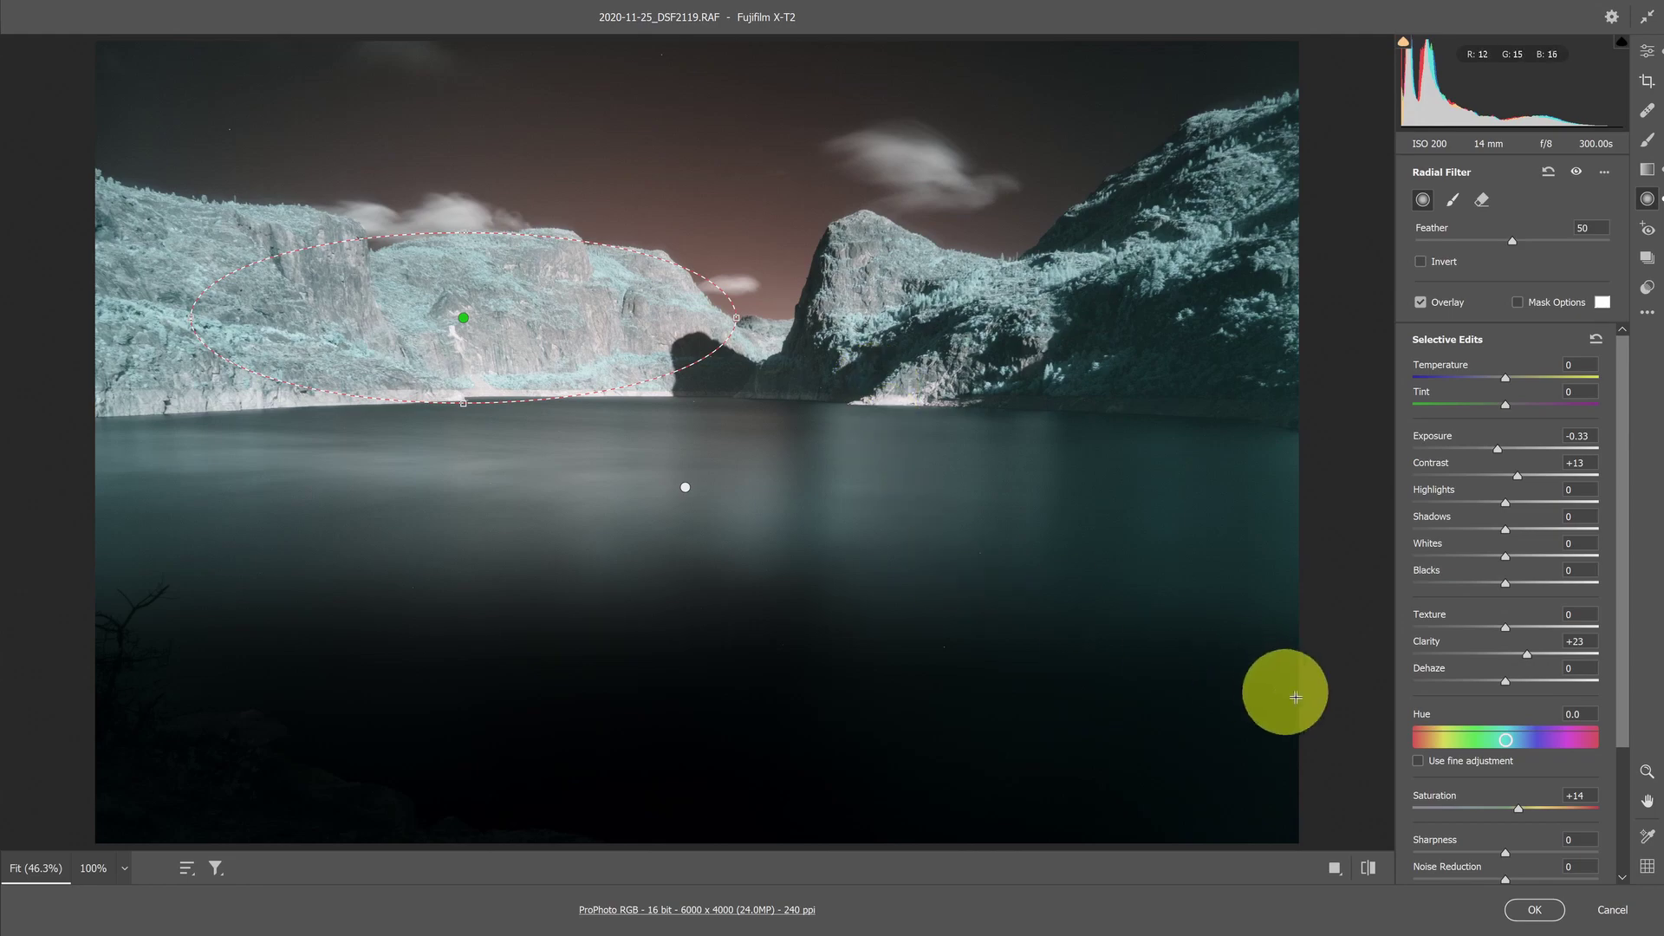
pyautogui.click(1539, 916)
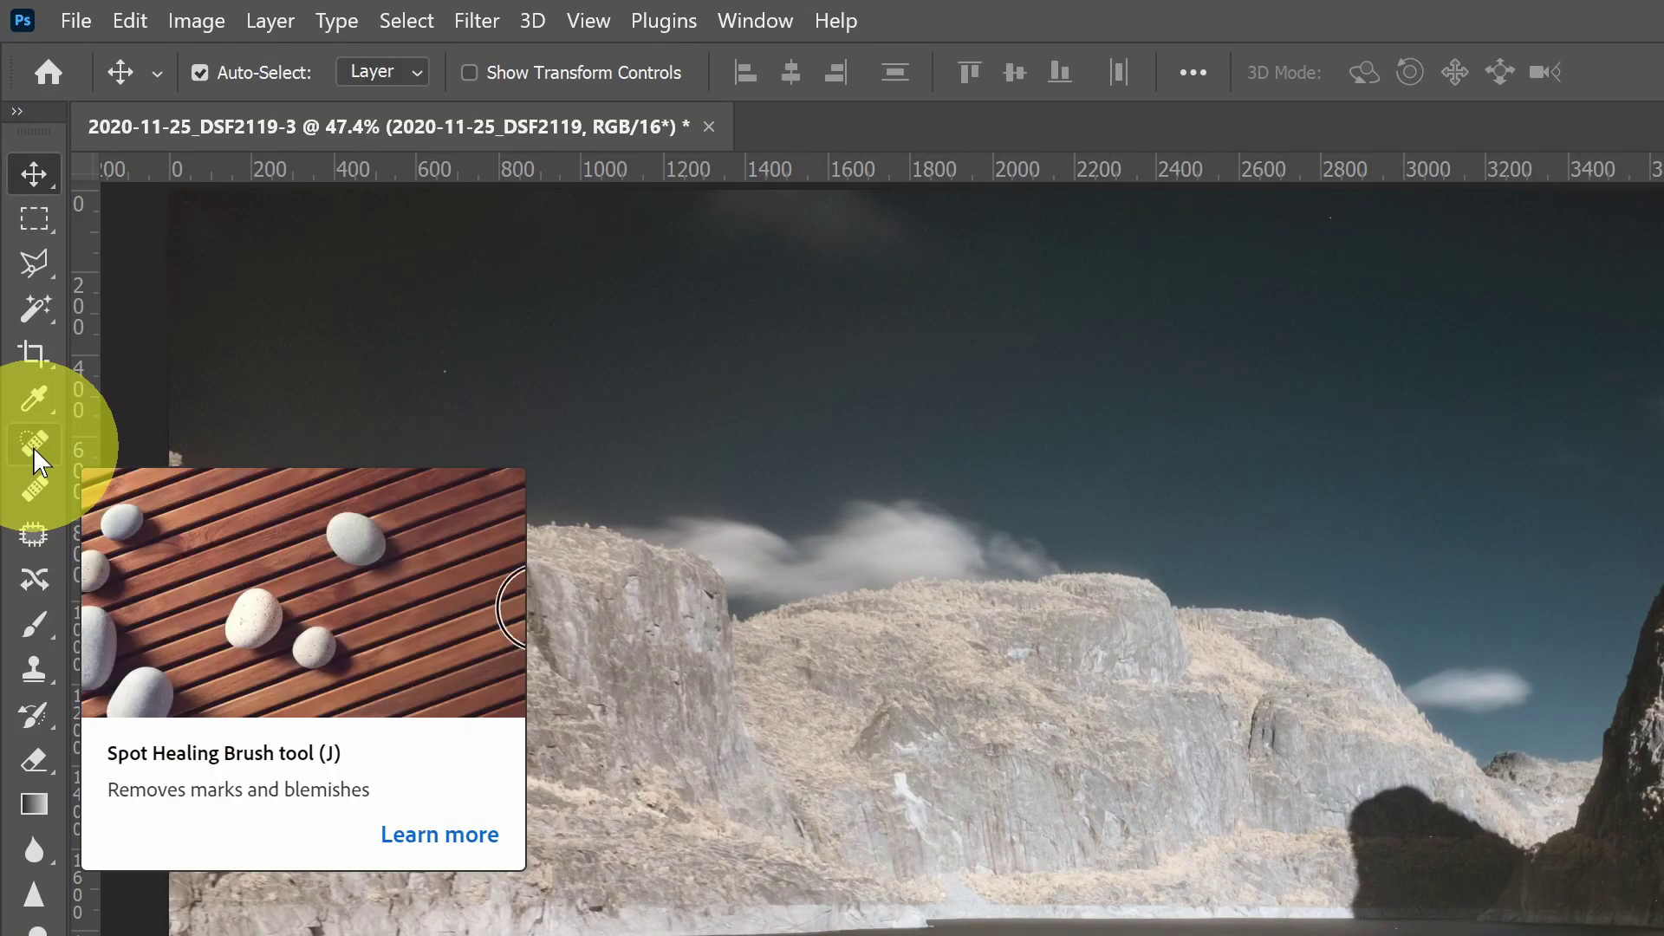
# Choose the Spot Healing Brush and merge all visible layers into a new visible layer above Hue/Saturation 1.
pyautogui.click(33, 447)
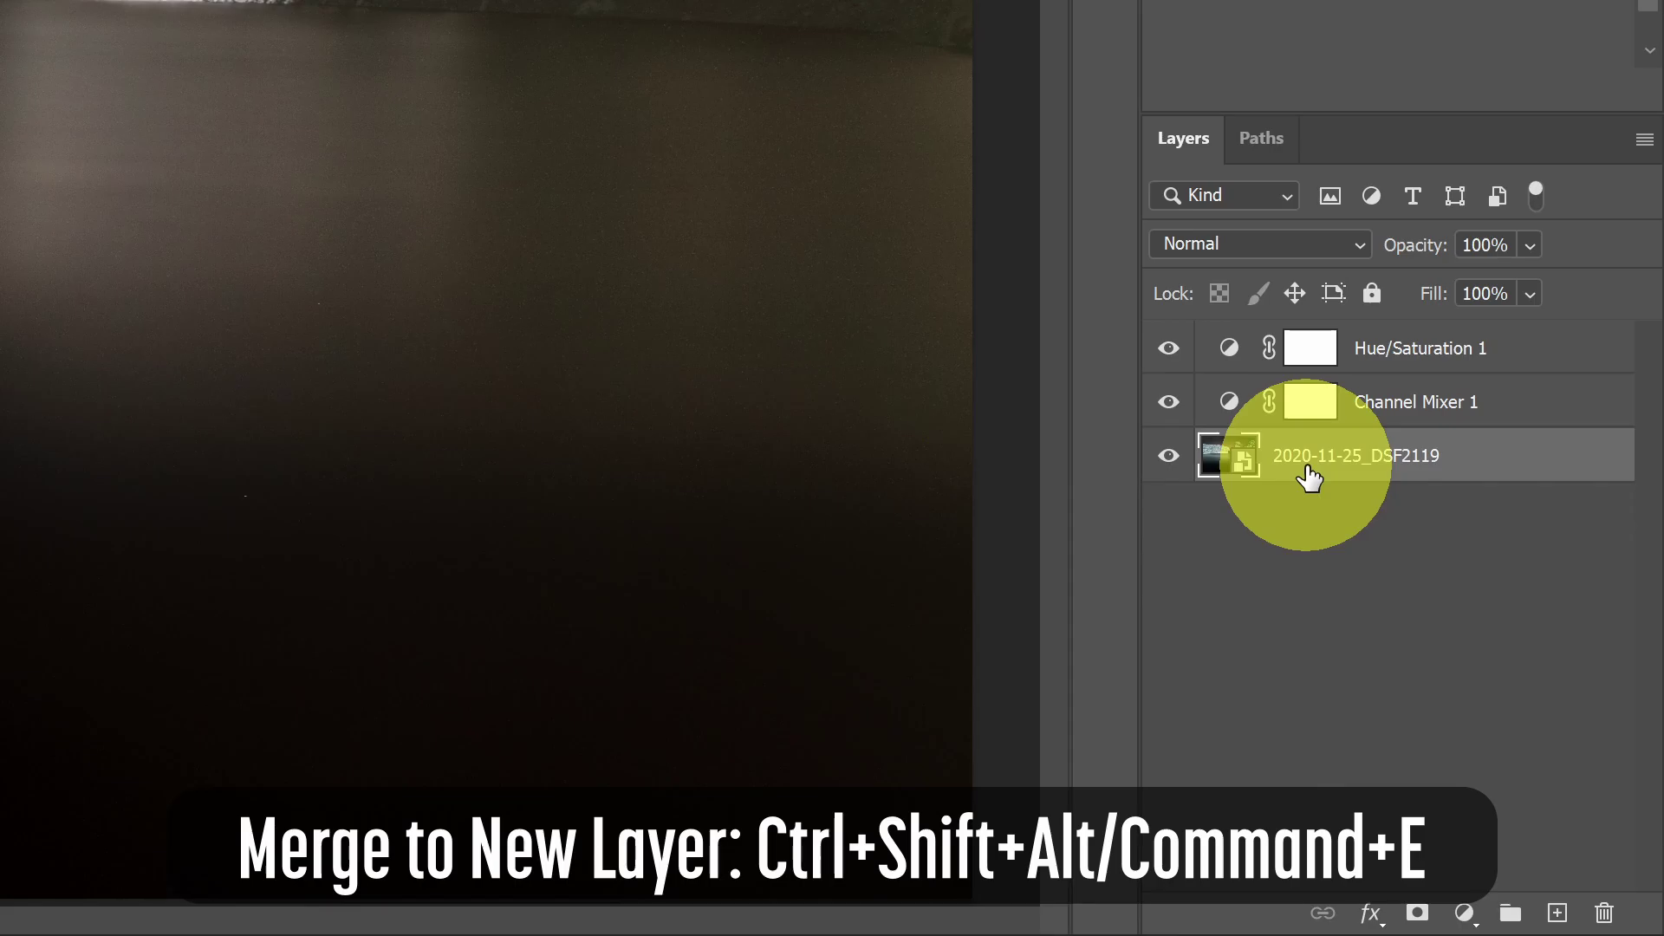
pyautogui.click(1315, 355)
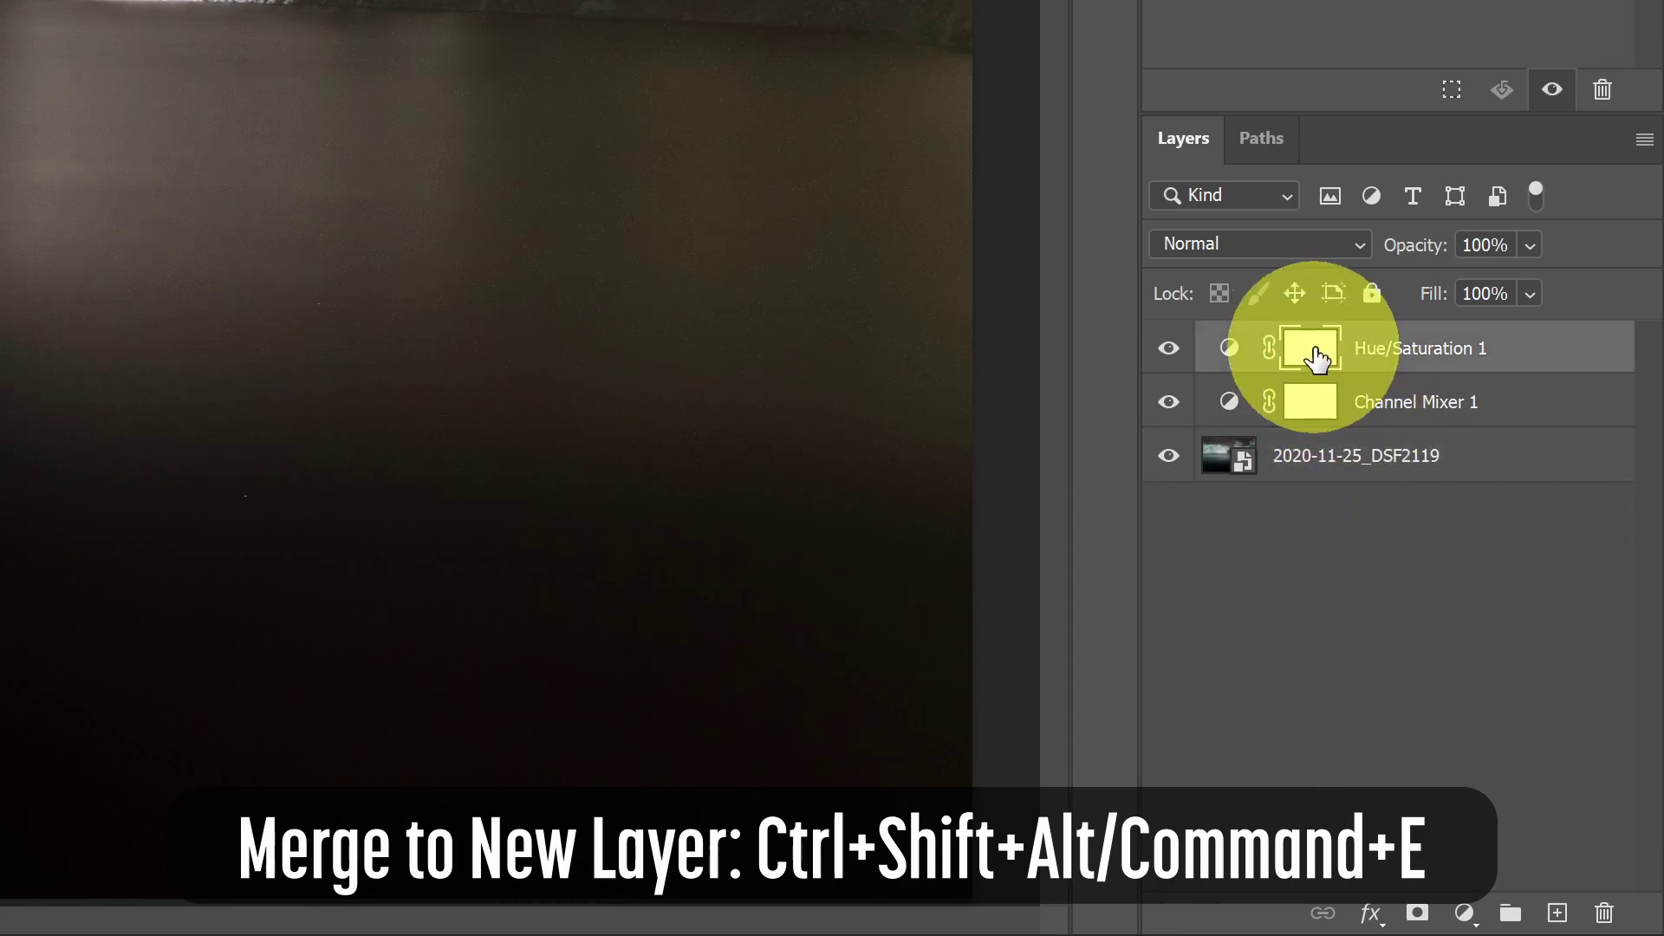
pyautogui.moveTo(1315, 356); pyautogui.dragTo(1317, 356)
pyautogui.hotkey('ctrl', 'shift', 'alt', 'e')
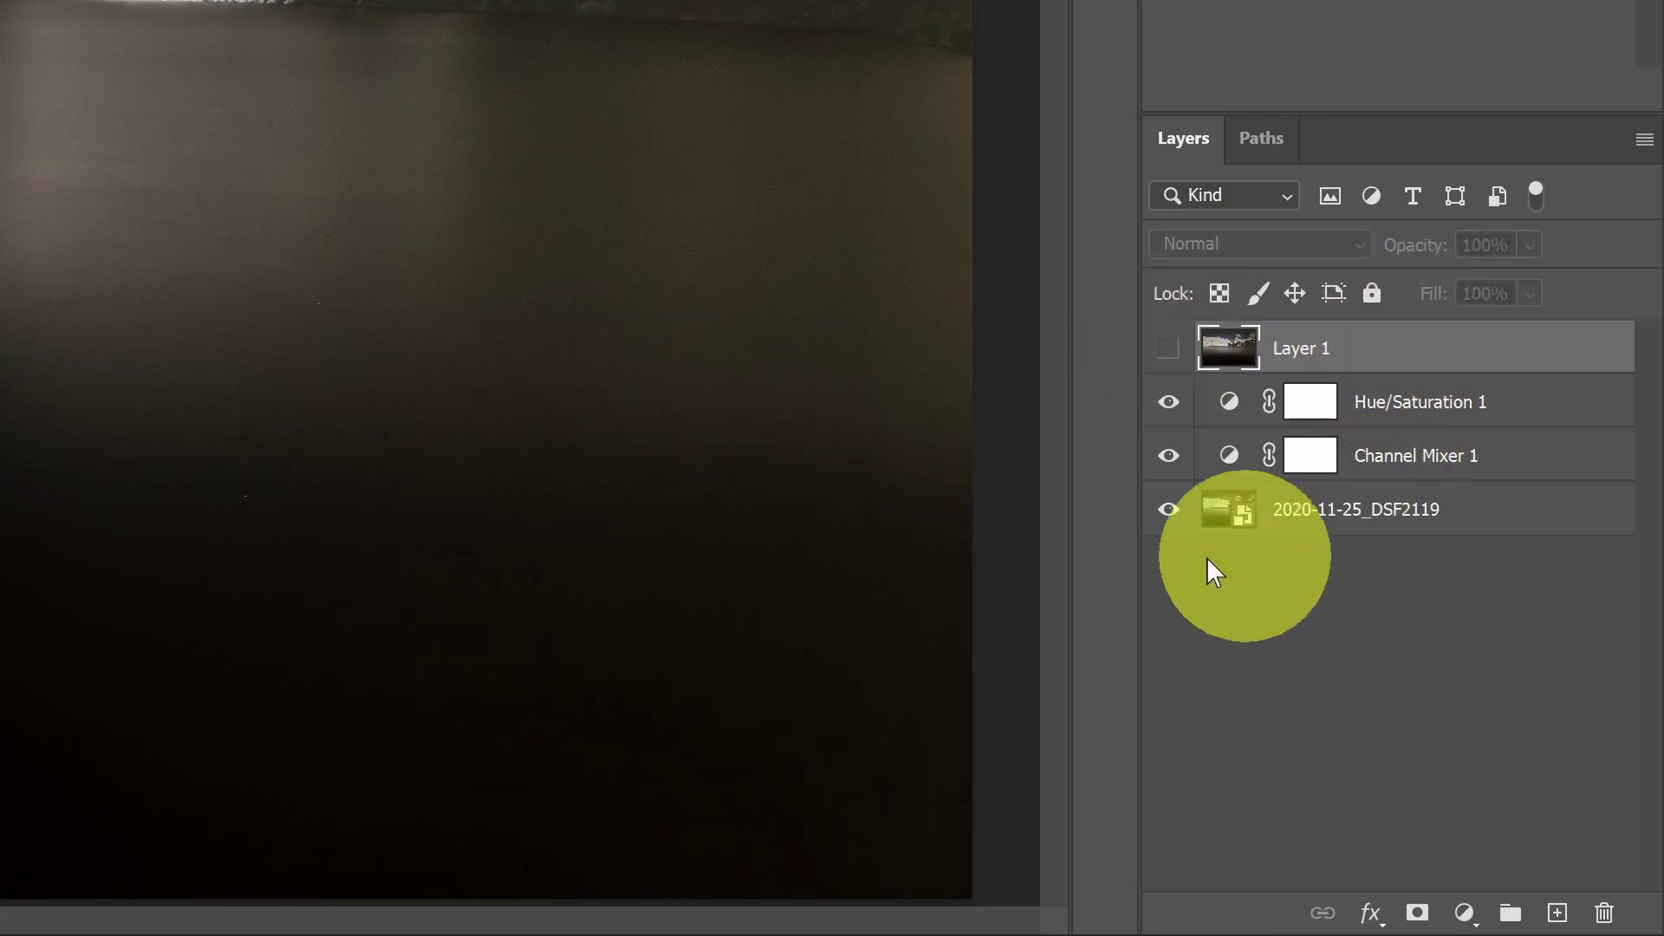
pyautogui.click(1168, 351)
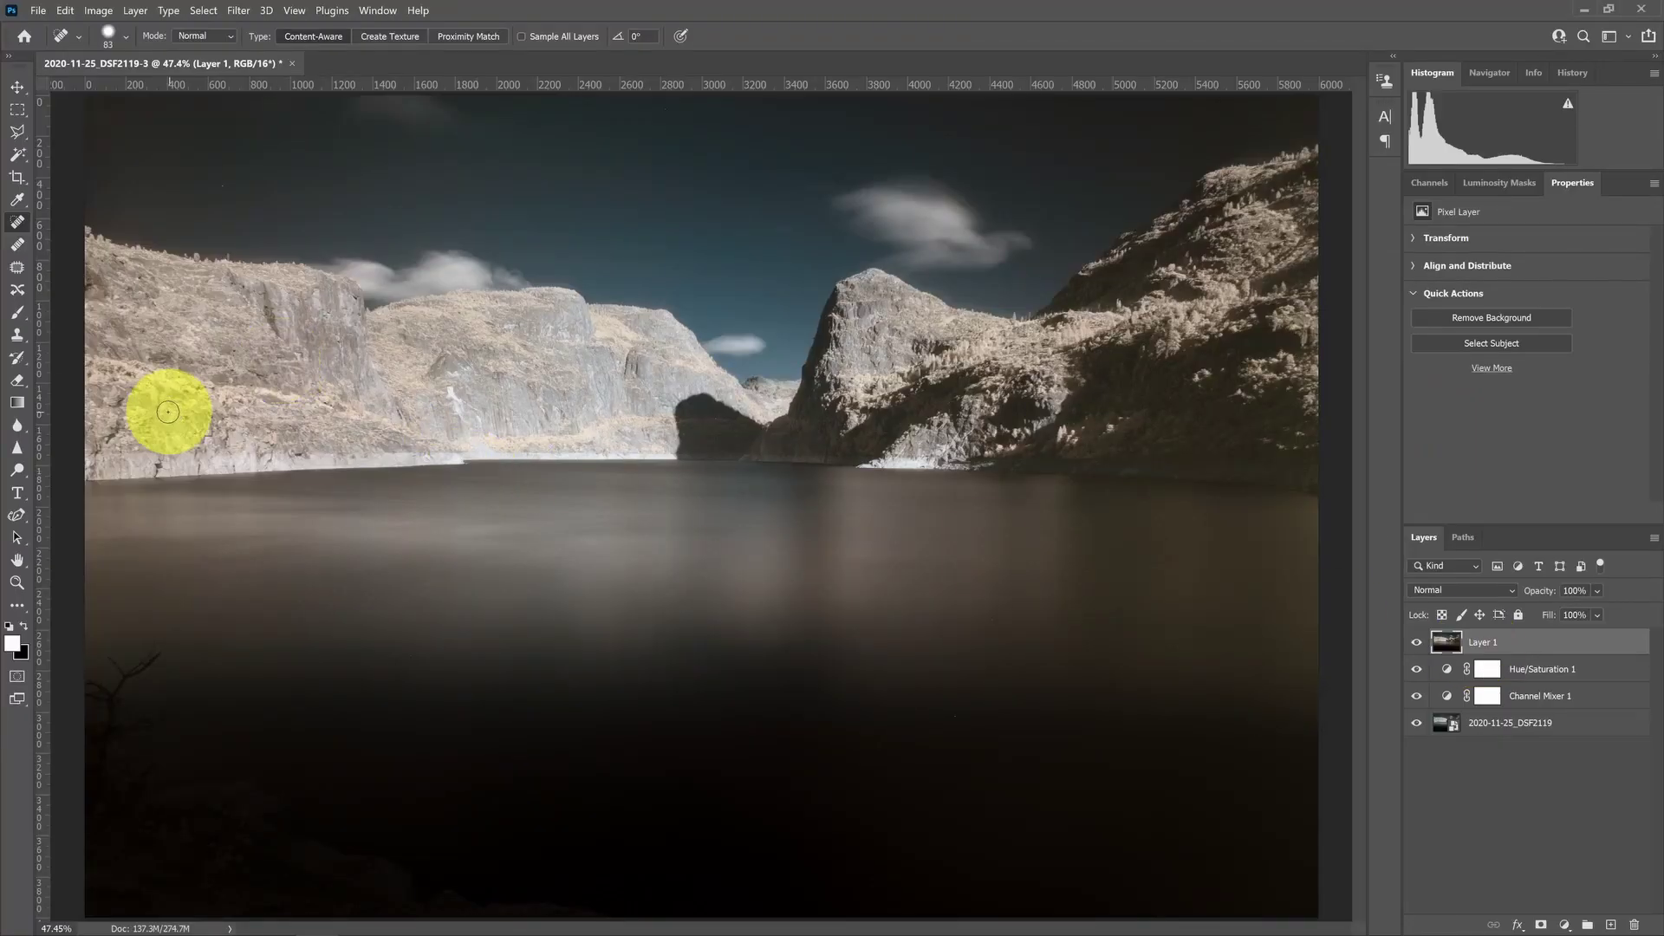
# Remove the hot pixel in the dark sky above the left cliff on Layer 1 with a 14 px Spot Healing Brush.
pyautogui.click(16, 583)
pyautogui.moveTo(198, 184); pyautogui.dragTo(196, 185)
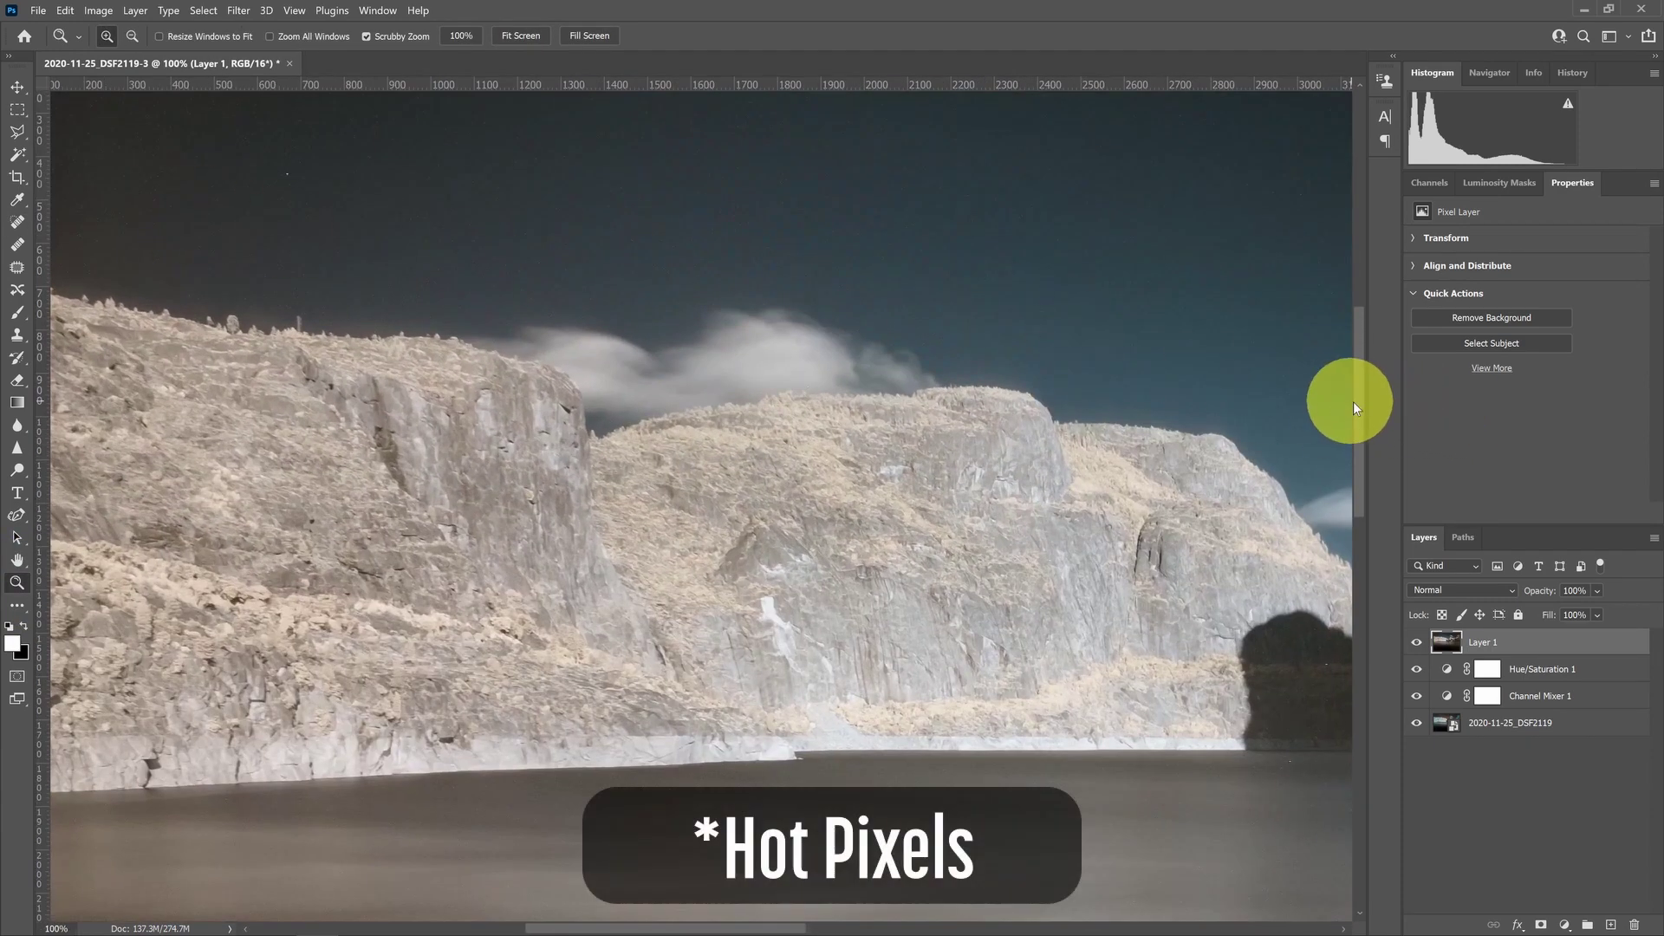
pyautogui.moveTo(1360, 401); pyautogui.dragTo(1360, 371)
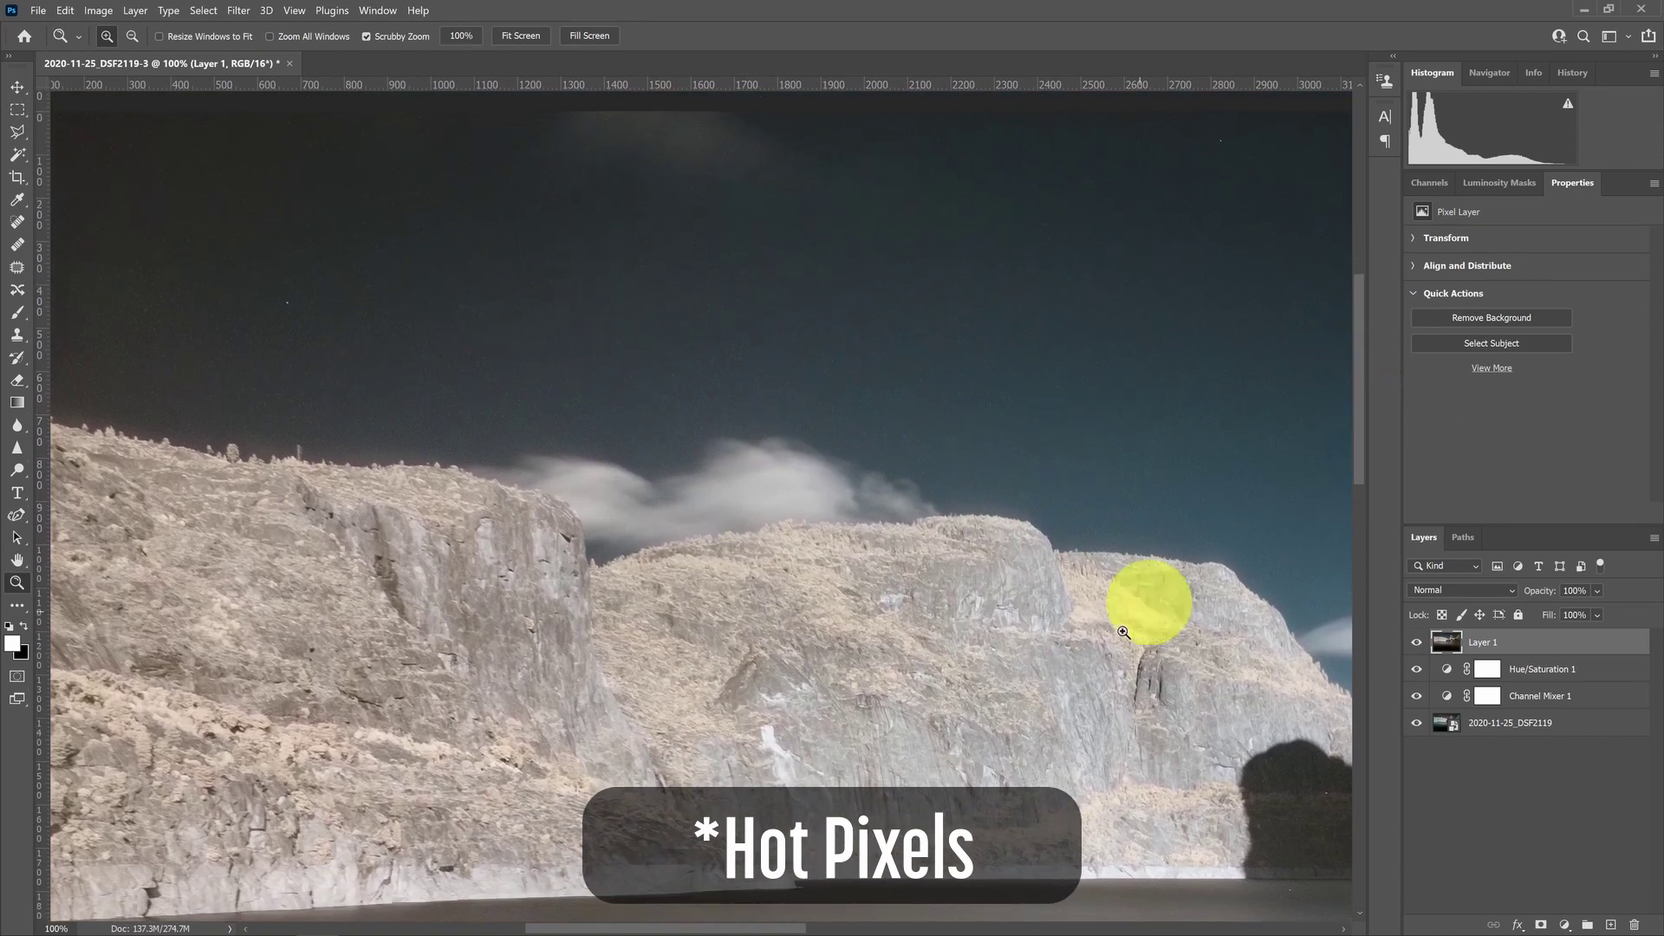
pyautogui.moveTo(777, 932); pyautogui.dragTo(763, 919)
pyautogui.click(764, 913)
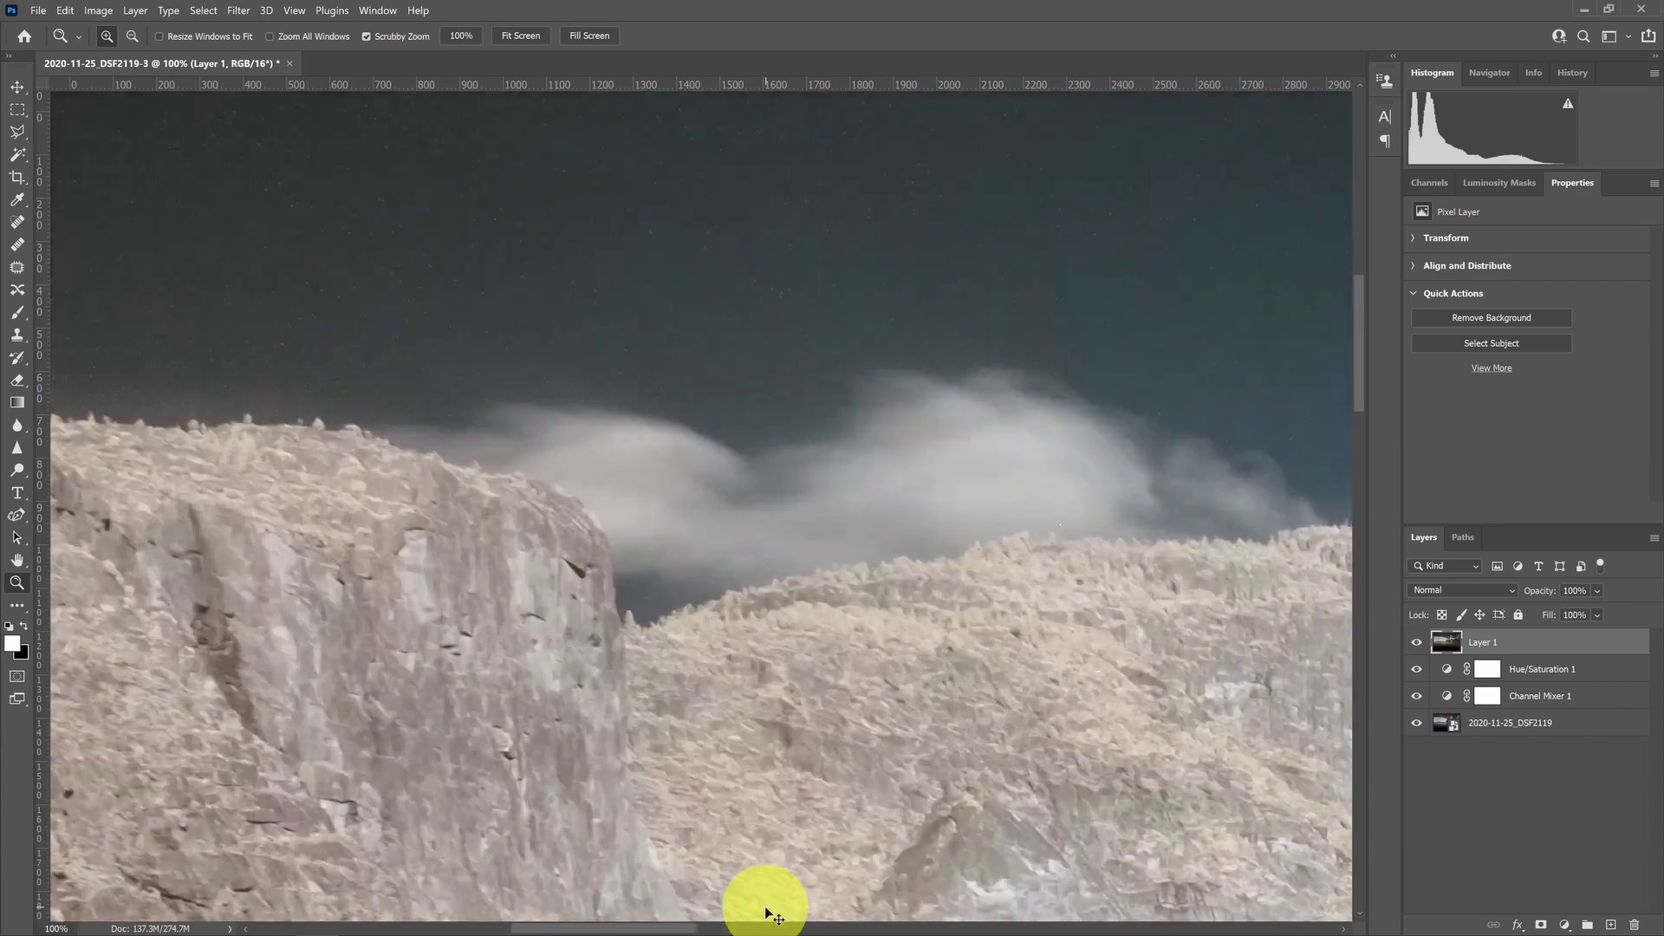
pyautogui.moveTo(1359, 347); pyautogui.dragTo(1354, 286)
pyautogui.moveTo(642, 931); pyautogui.dragTo(559, 931)
pyautogui.click(18, 222)
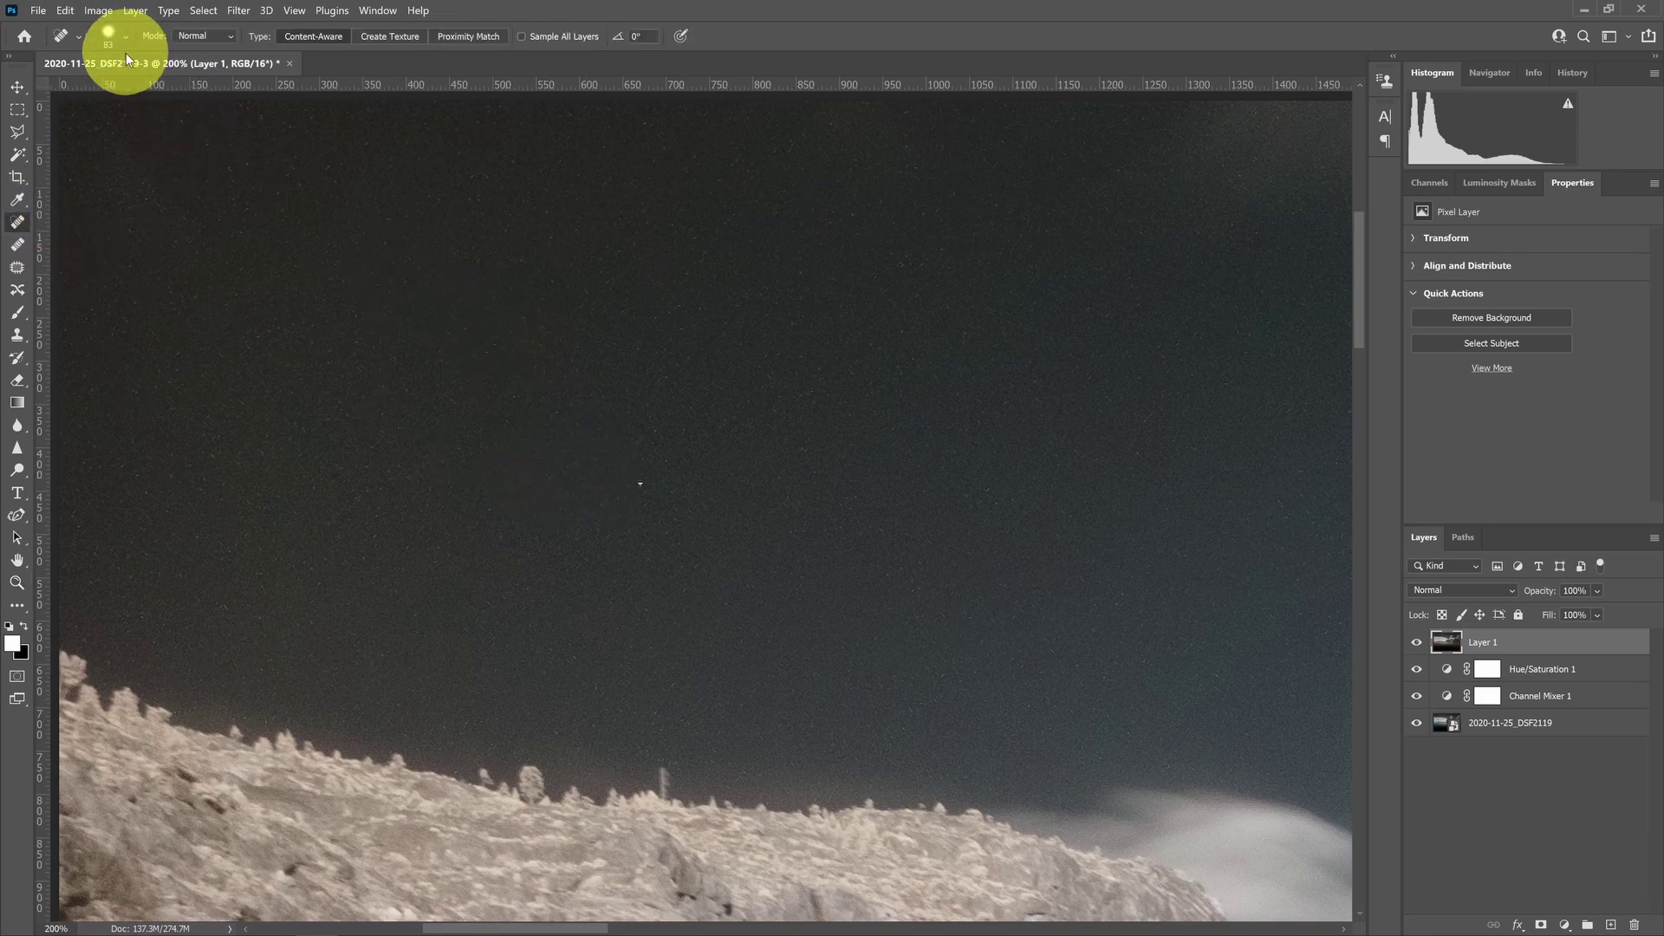
pyautogui.click(127, 38)
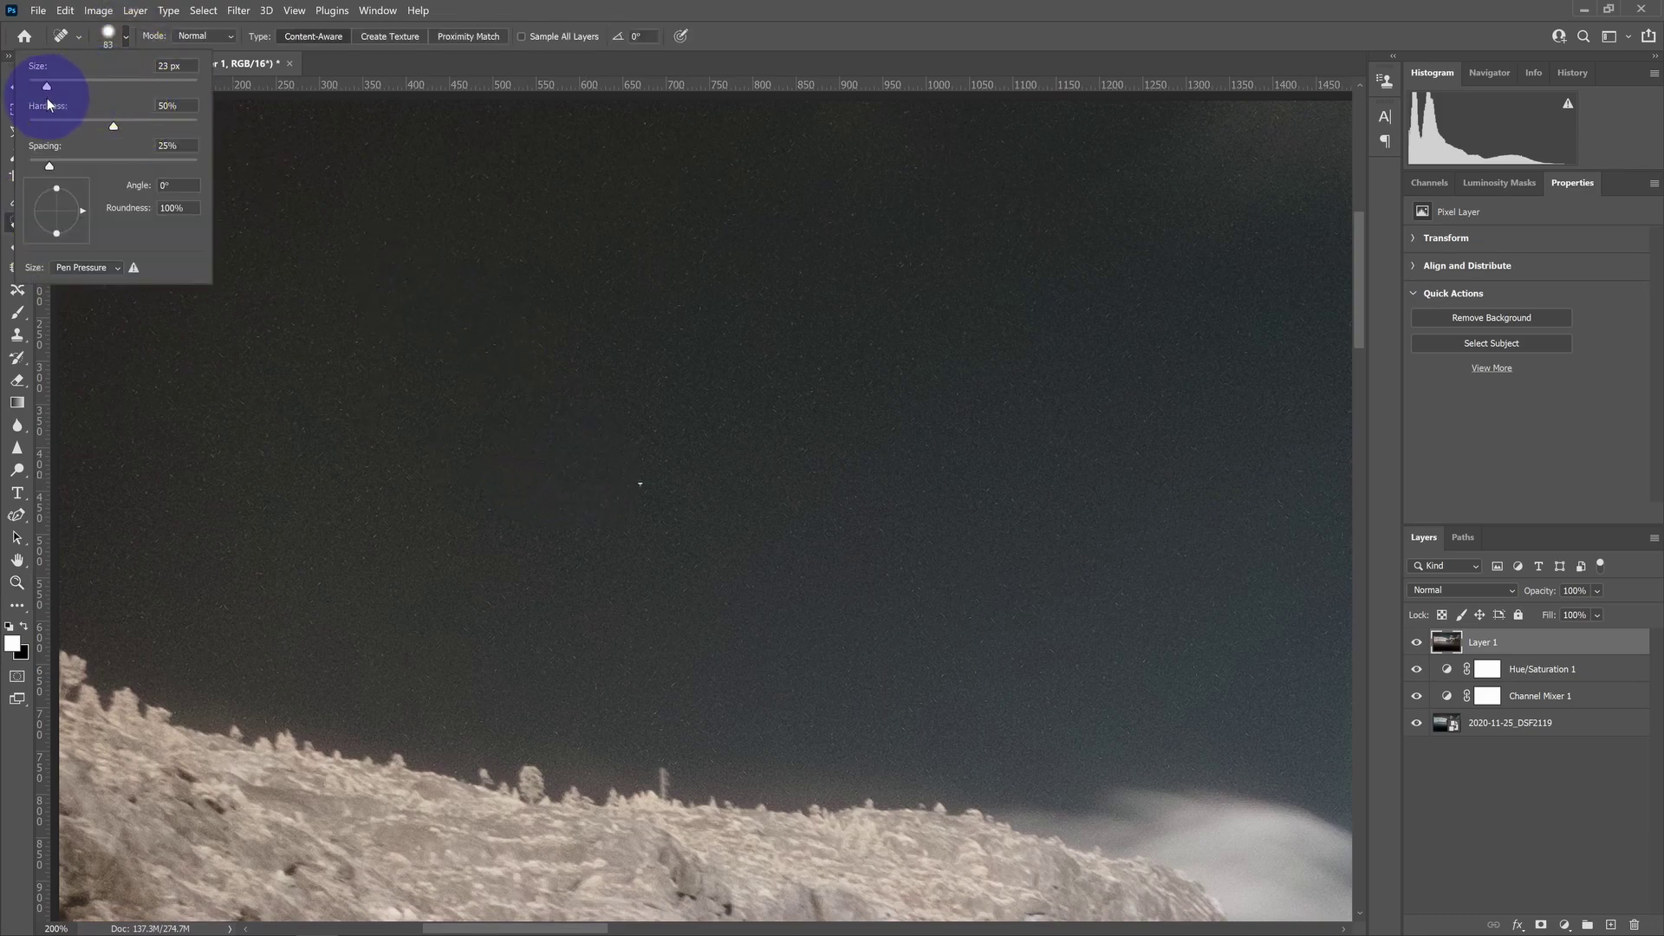
pyautogui.moveTo(41, 98); pyautogui.dragTo(36, 95)
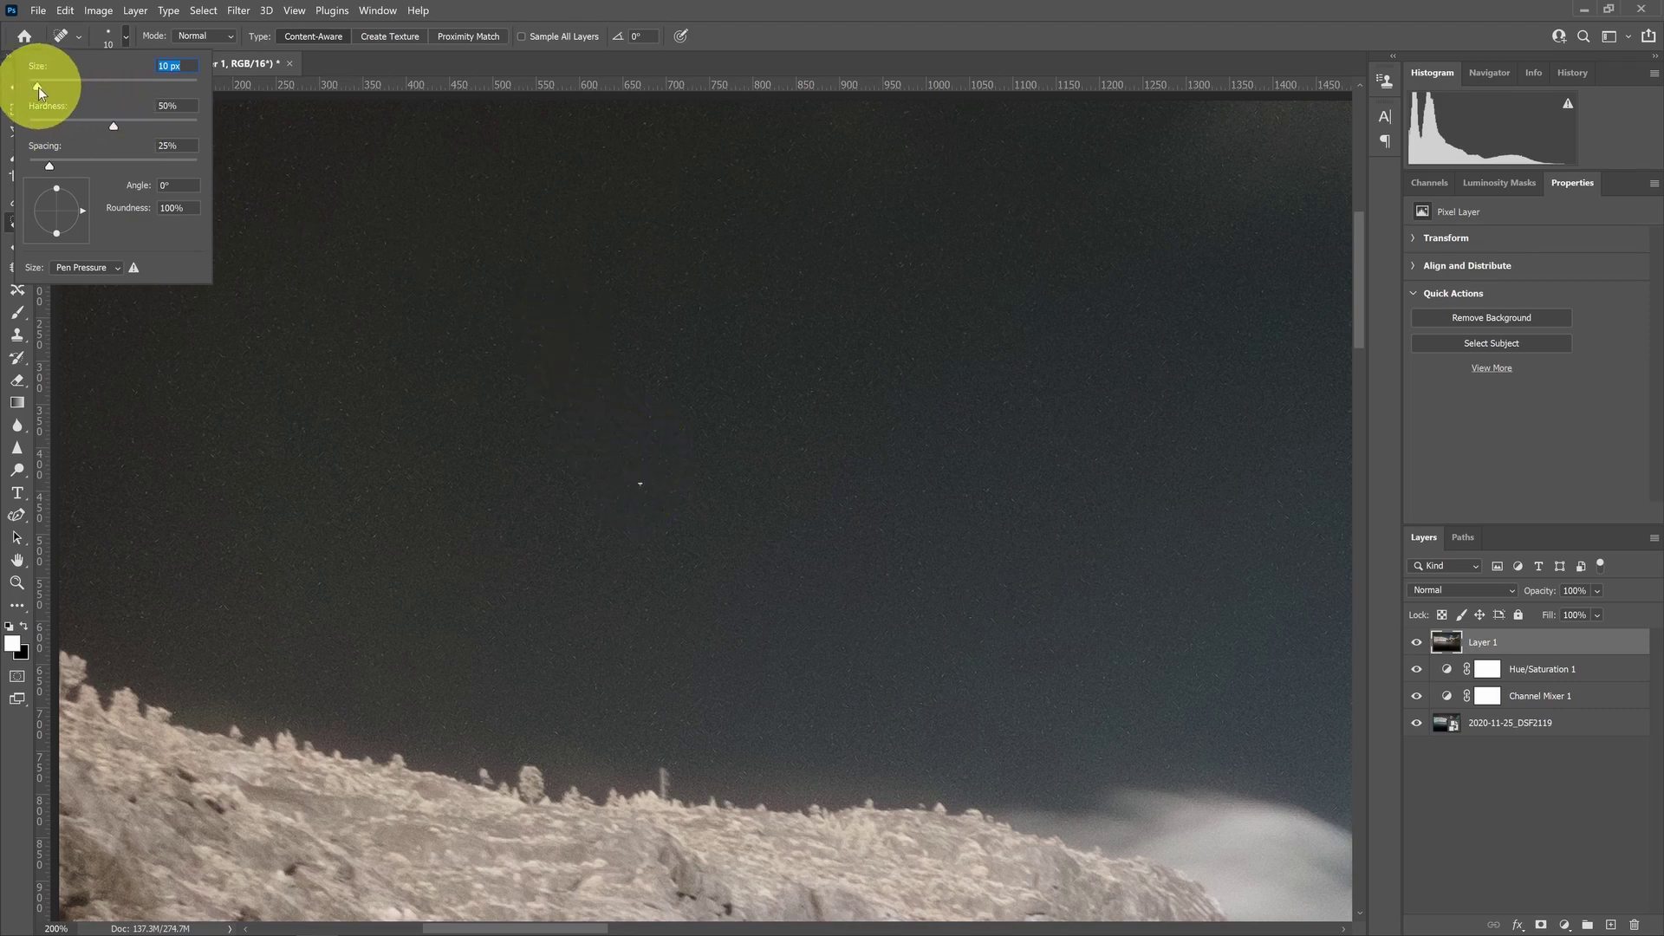
pyautogui.moveTo(38, 86); pyautogui.dragTo(40, 85)
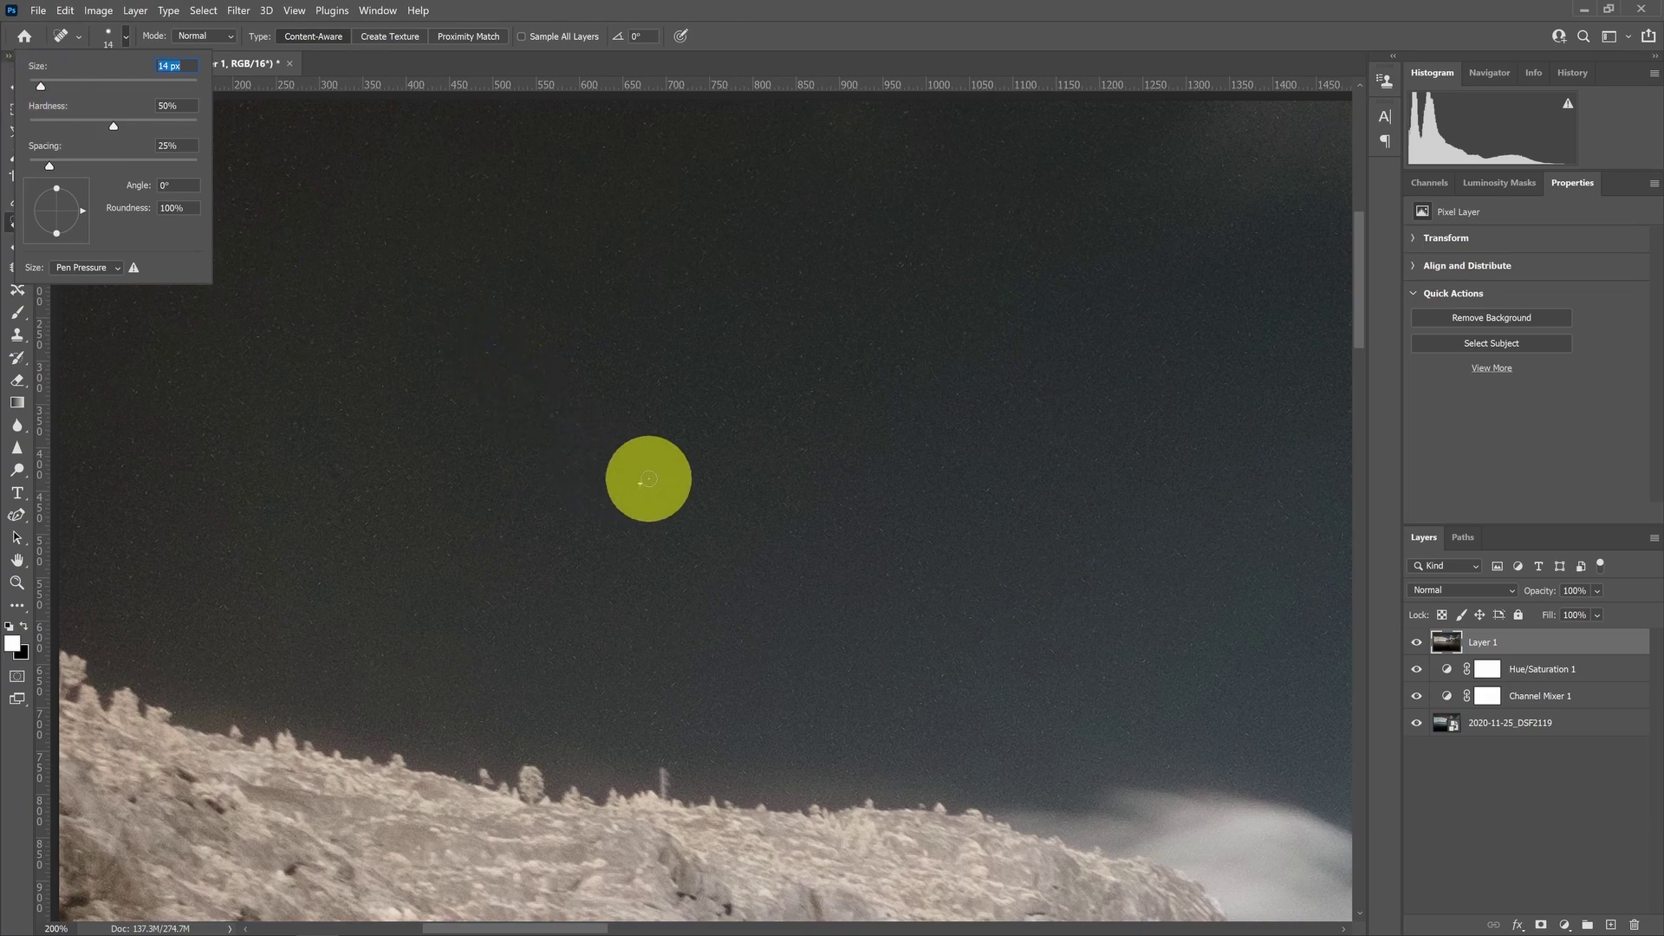
pyautogui.click(633, 481)
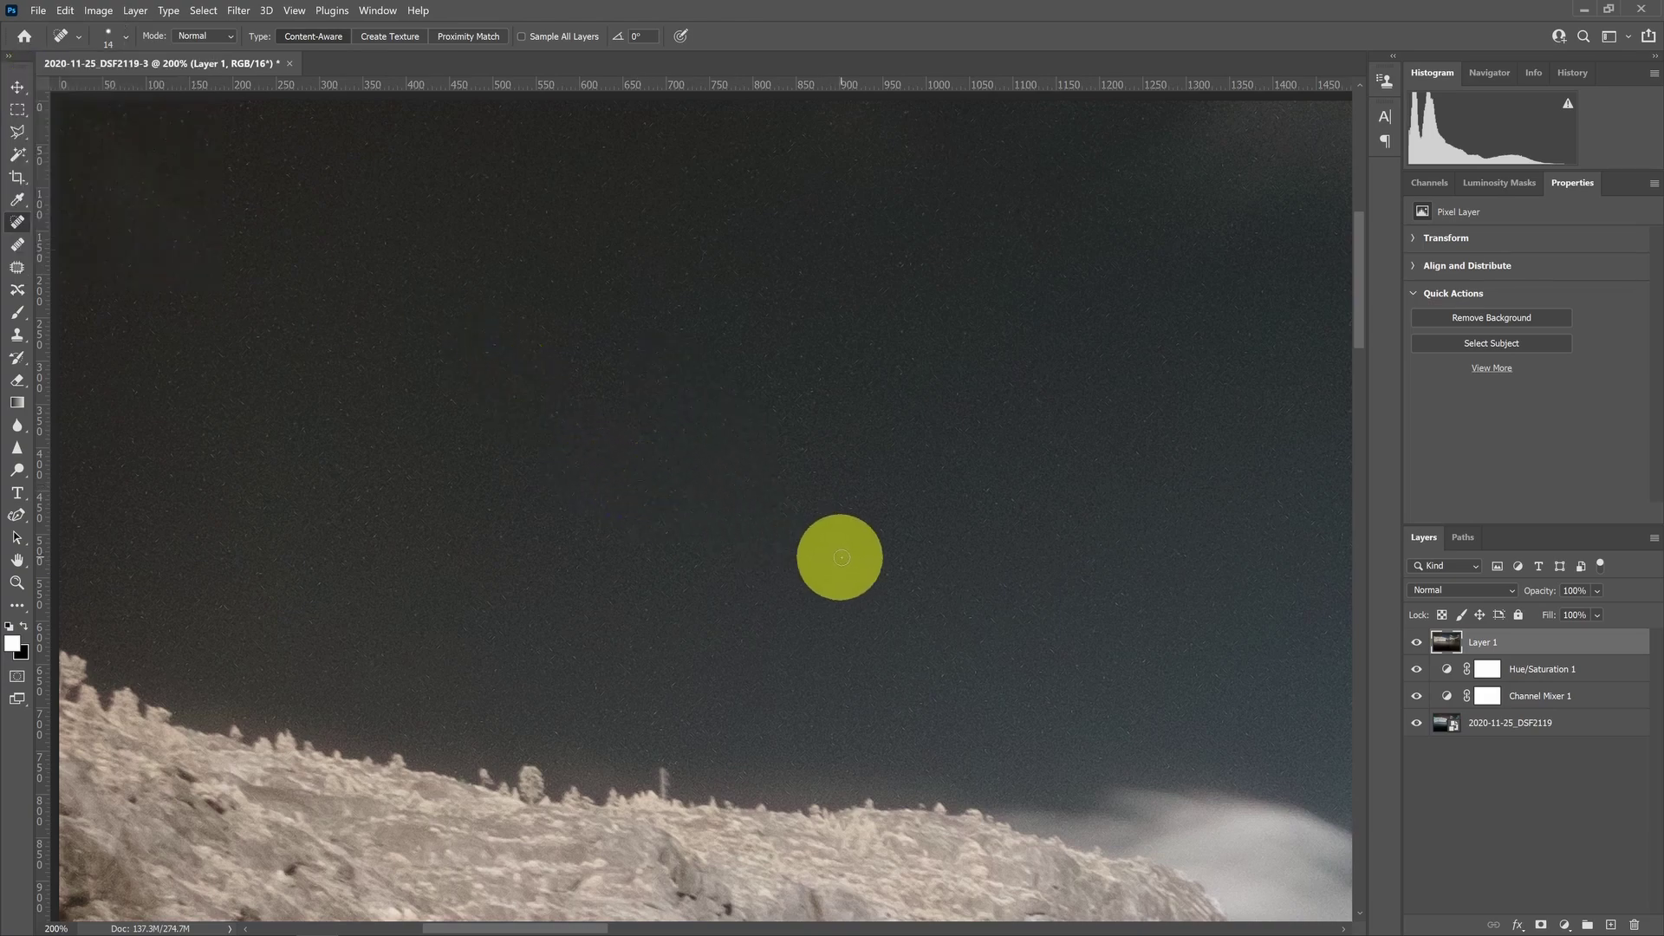
# Check the left and middle of Layer 1 at 200% and spot-heal the remaining hot pixels in the dark lake water.
pyautogui.moveTo(1361, 279); pyautogui.dragTo(1368, 581)
pyautogui.click(770, 583)
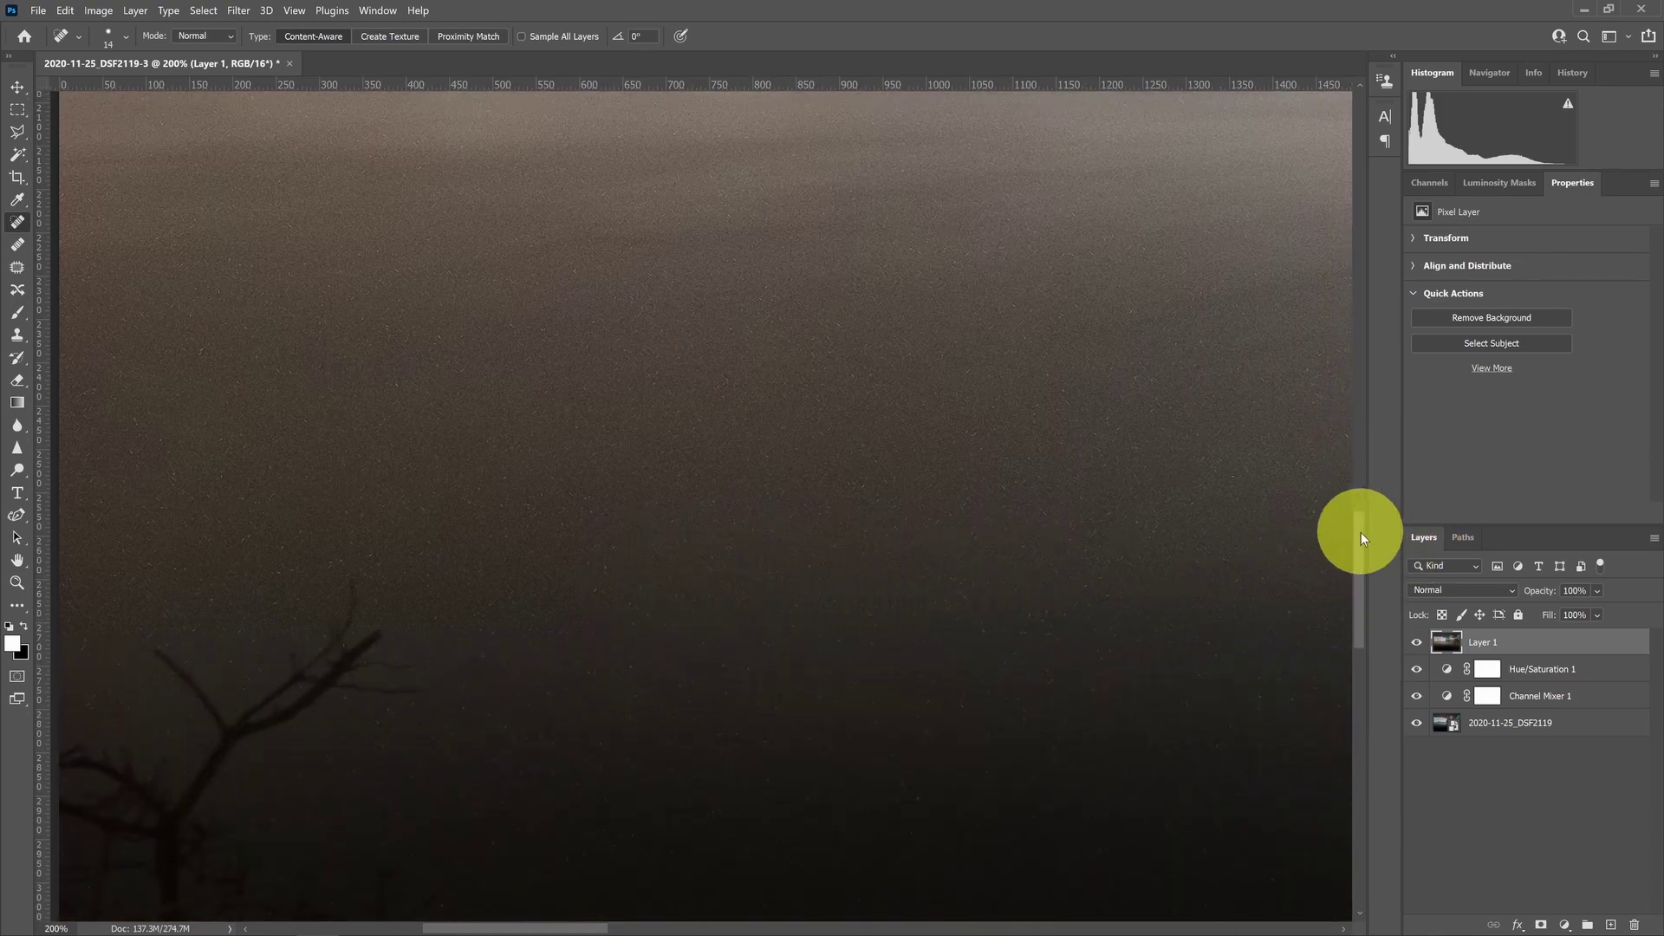
pyautogui.moveTo(1361, 532); pyautogui.dragTo(1371, 669)
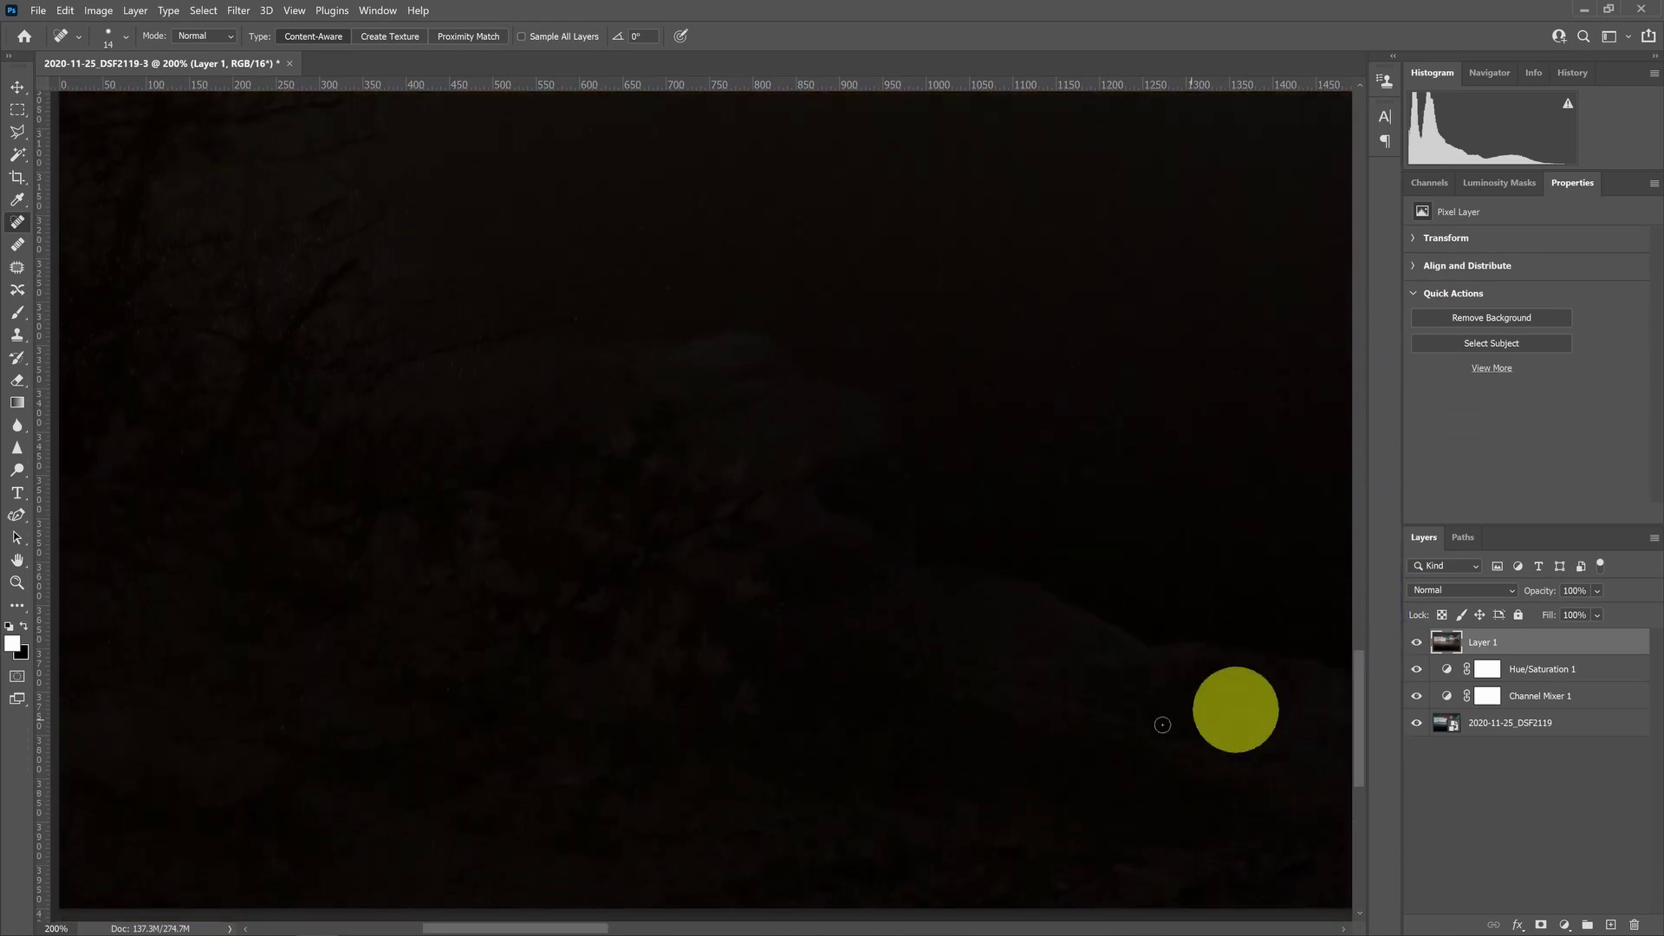
pyautogui.moveTo(531, 929); pyautogui.dragTo(629, 754)
pyautogui.click(224, 153)
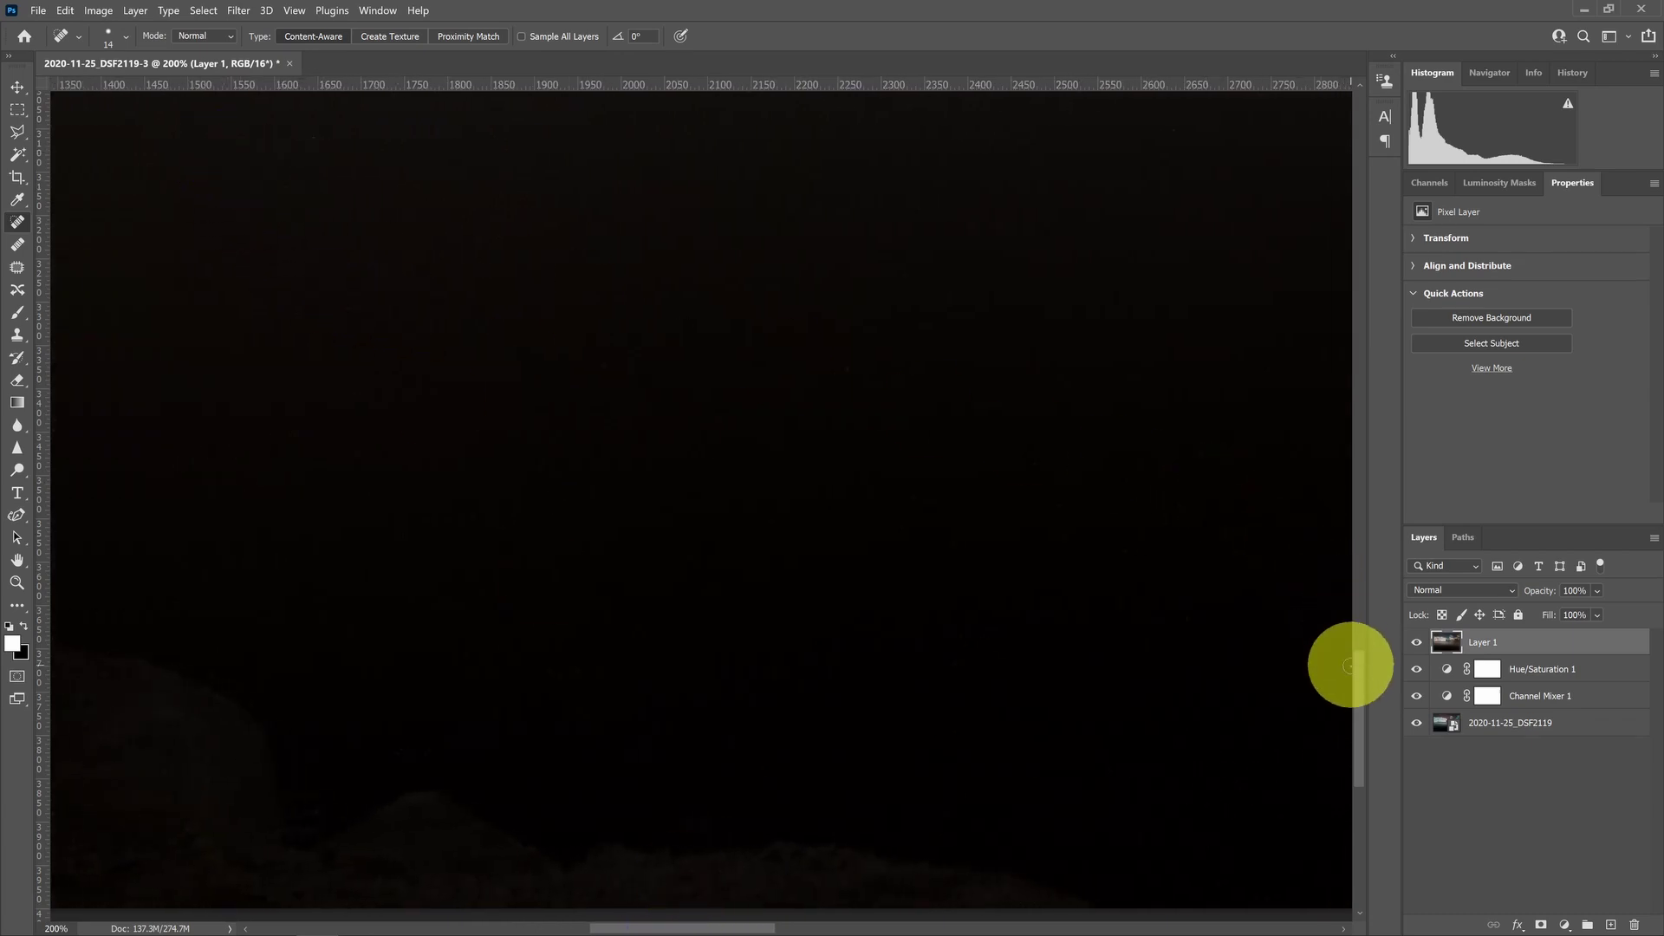
pyautogui.moveTo(1359, 688); pyautogui.dragTo(1355, 594)
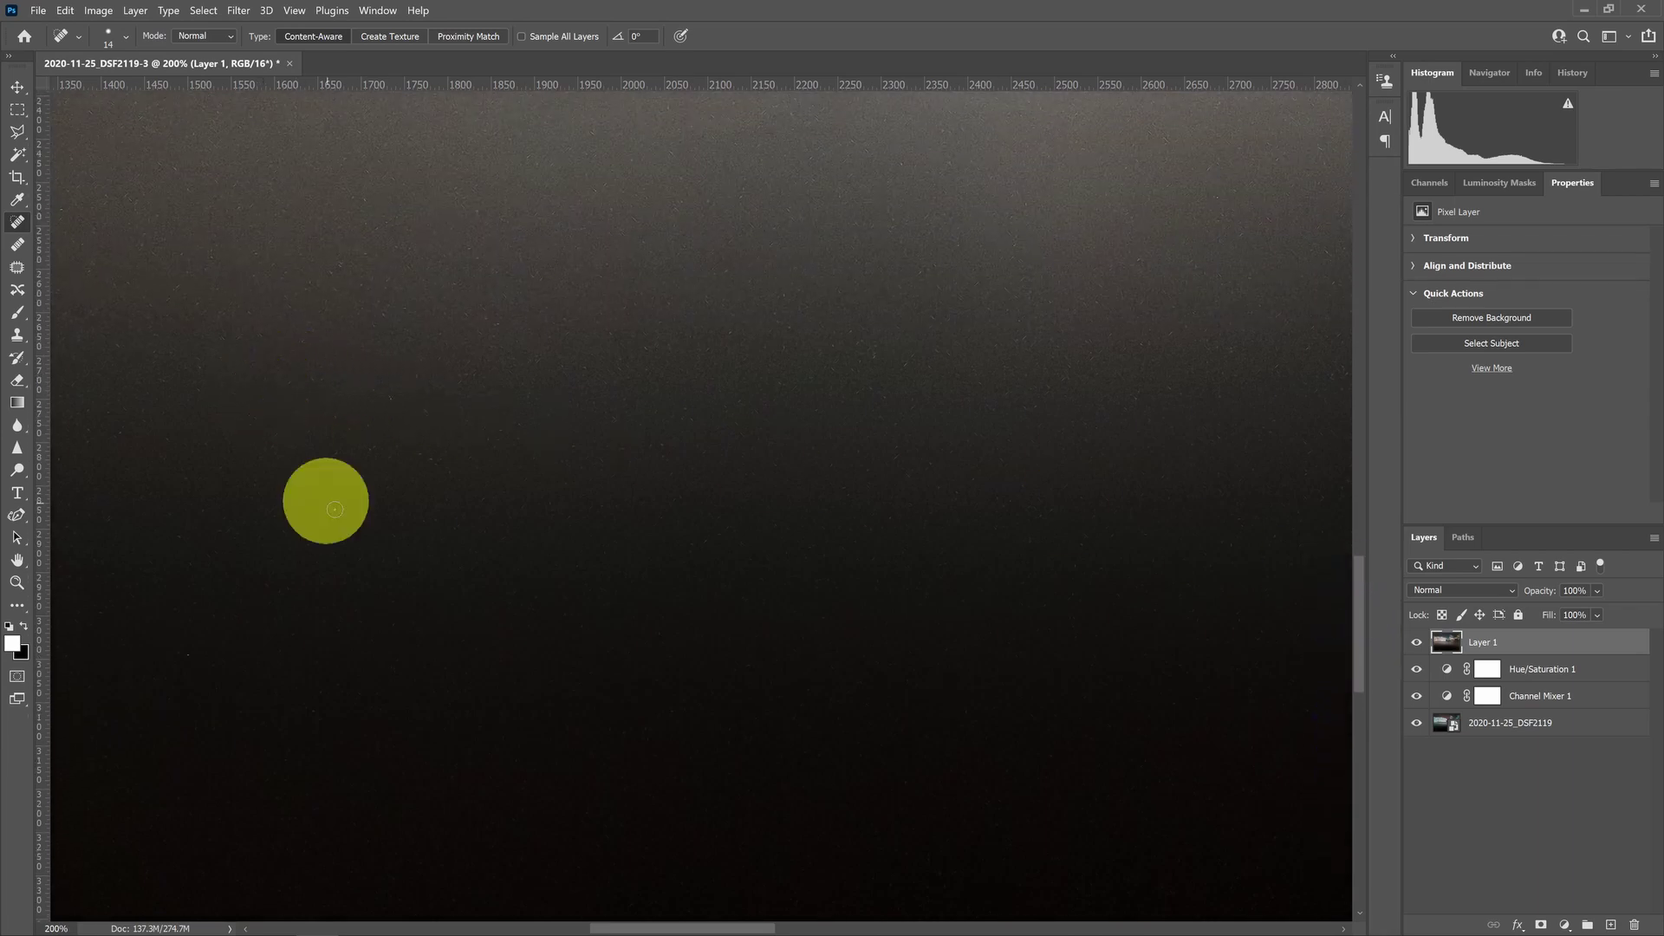
pyautogui.moveTo(1358, 588); pyautogui.dragTo(1358, 497)
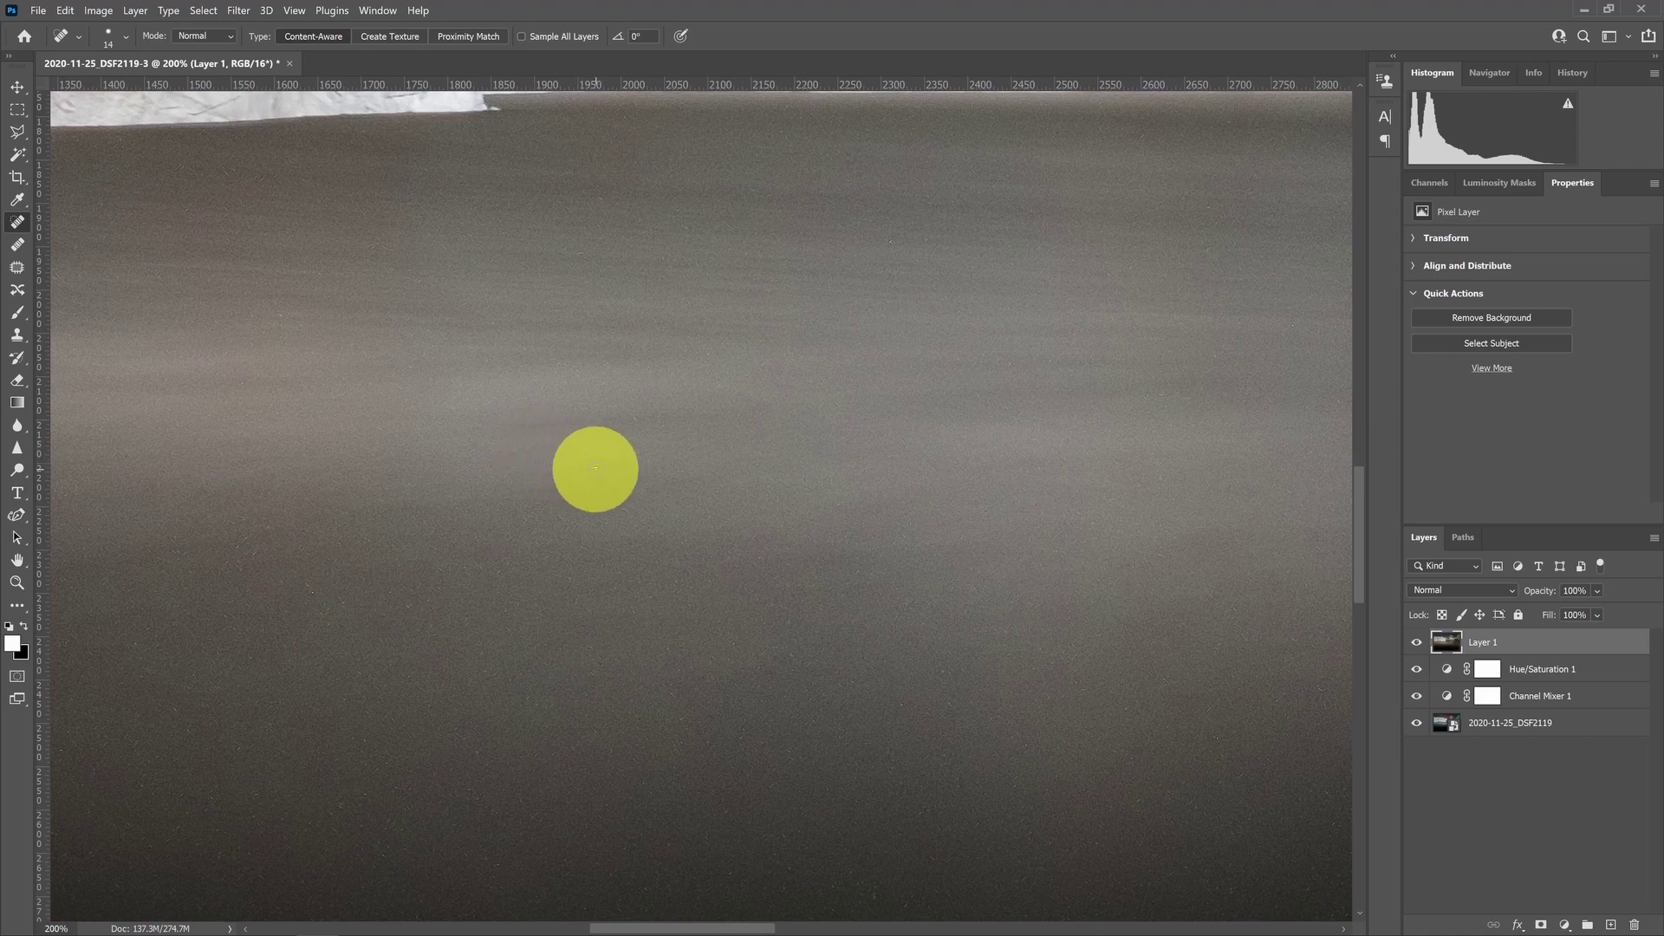
pyautogui.moveTo(1355, 502); pyautogui.dragTo(1330, 189)
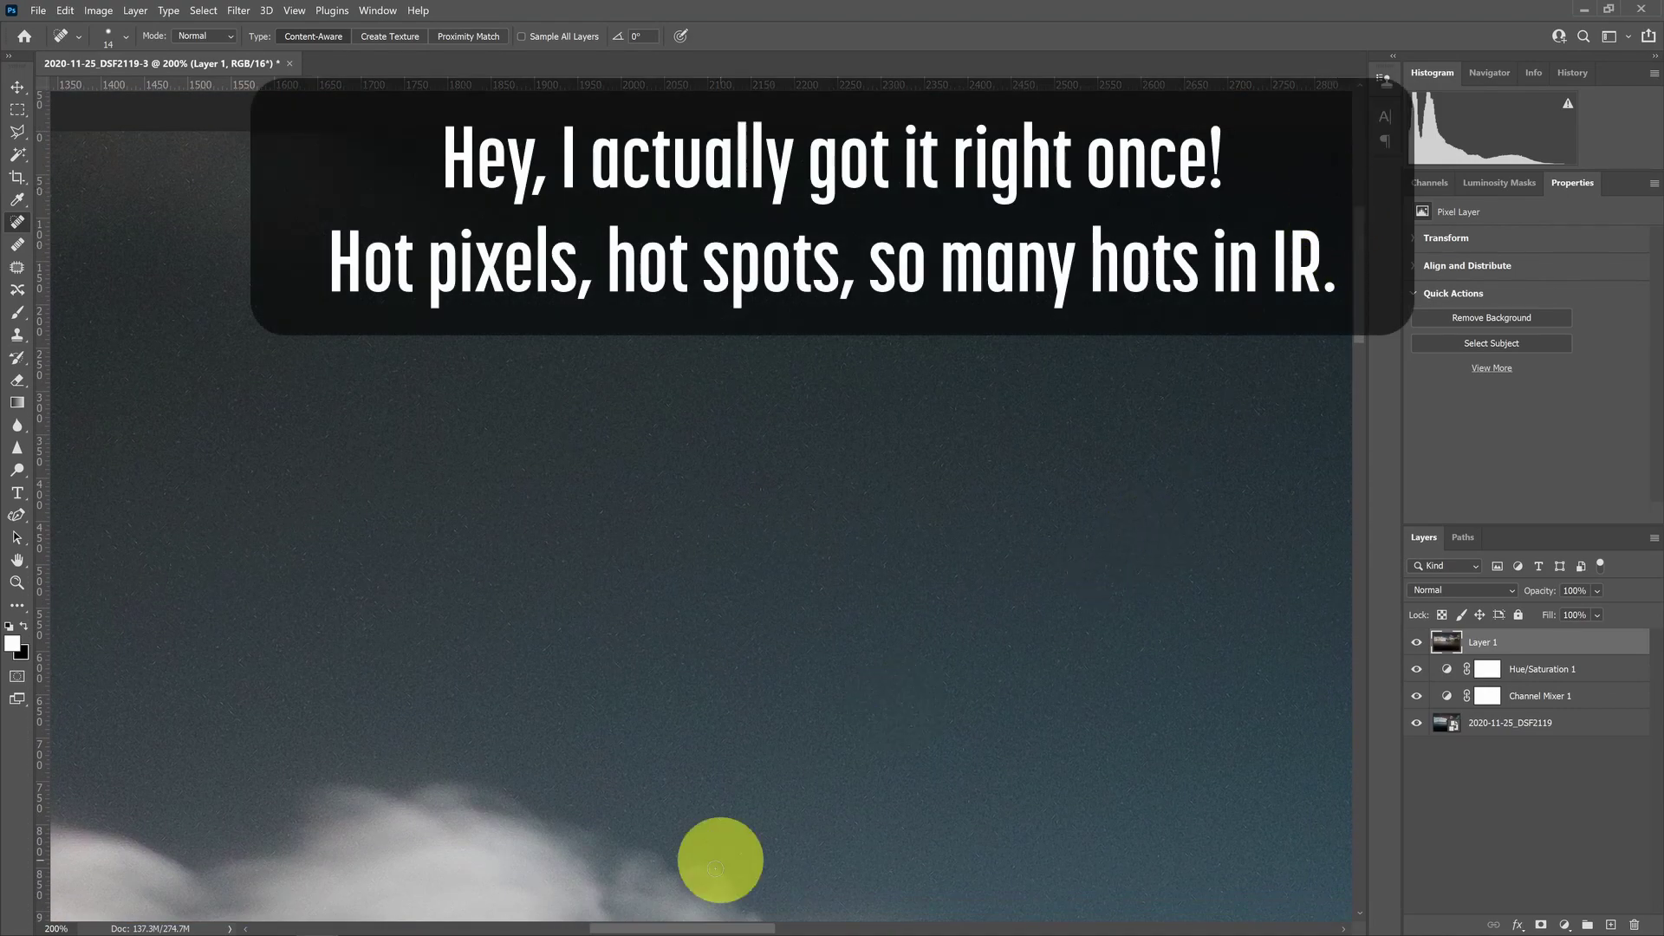
# Examine the right half of the photo at 200% for hot pixels, covering the sky, cliffs and dark water.
pyautogui.moveTo(673, 929); pyautogui.dragTo(854, 931)
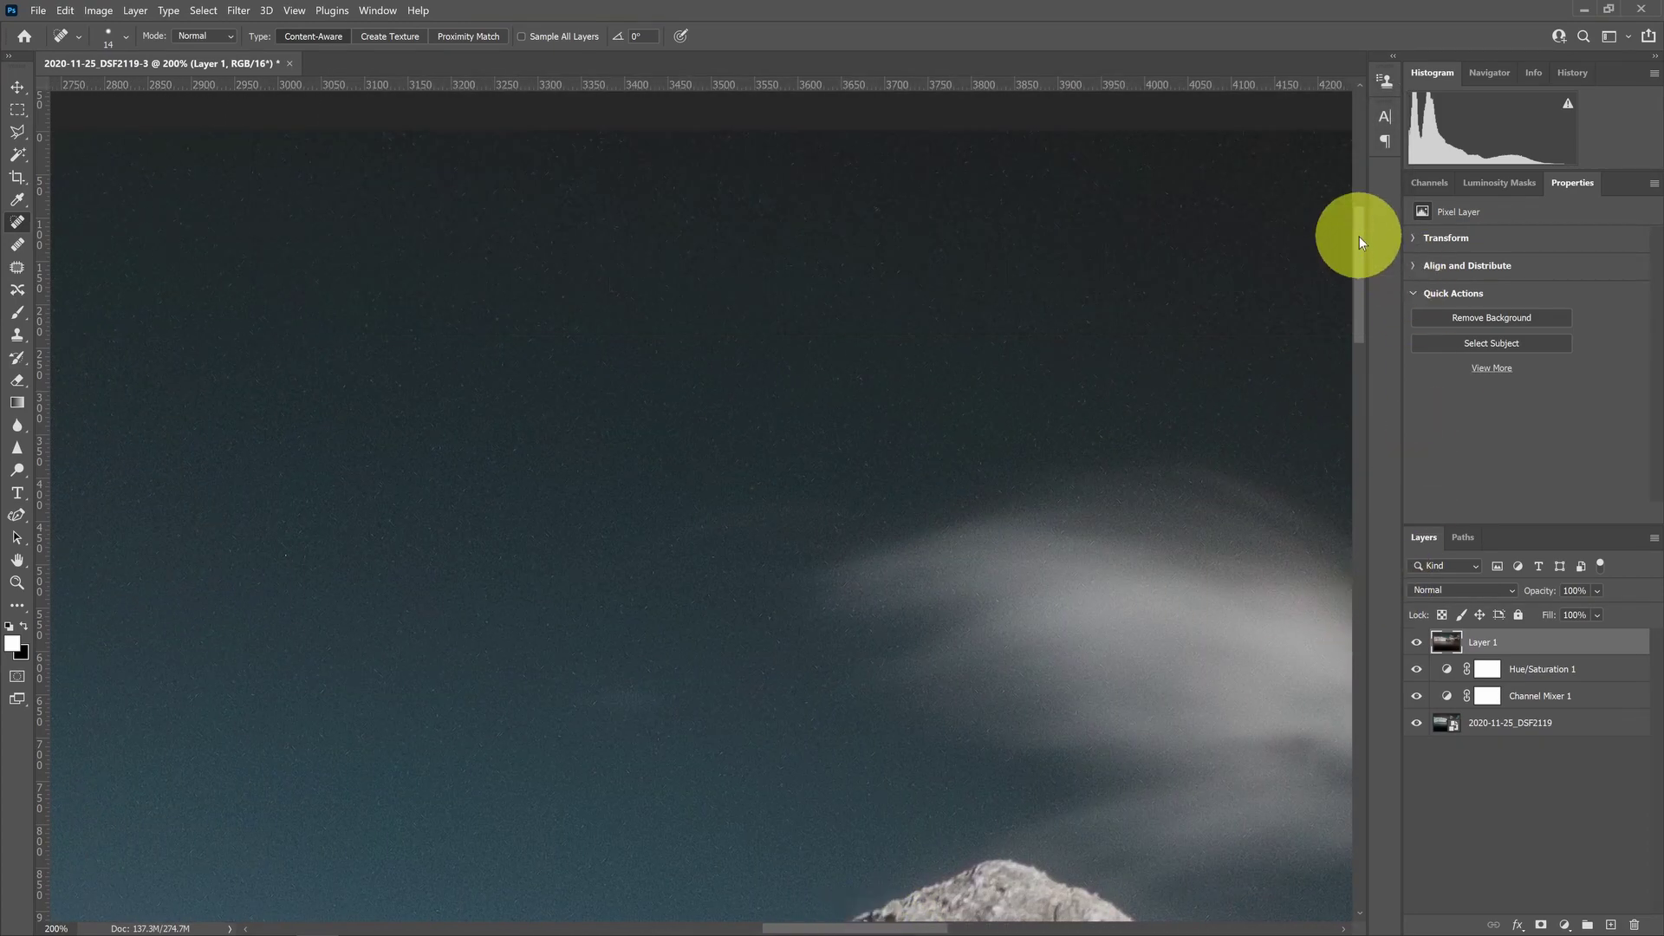
pyautogui.moveTo(1359, 237); pyautogui.dragTo(1361, 395)
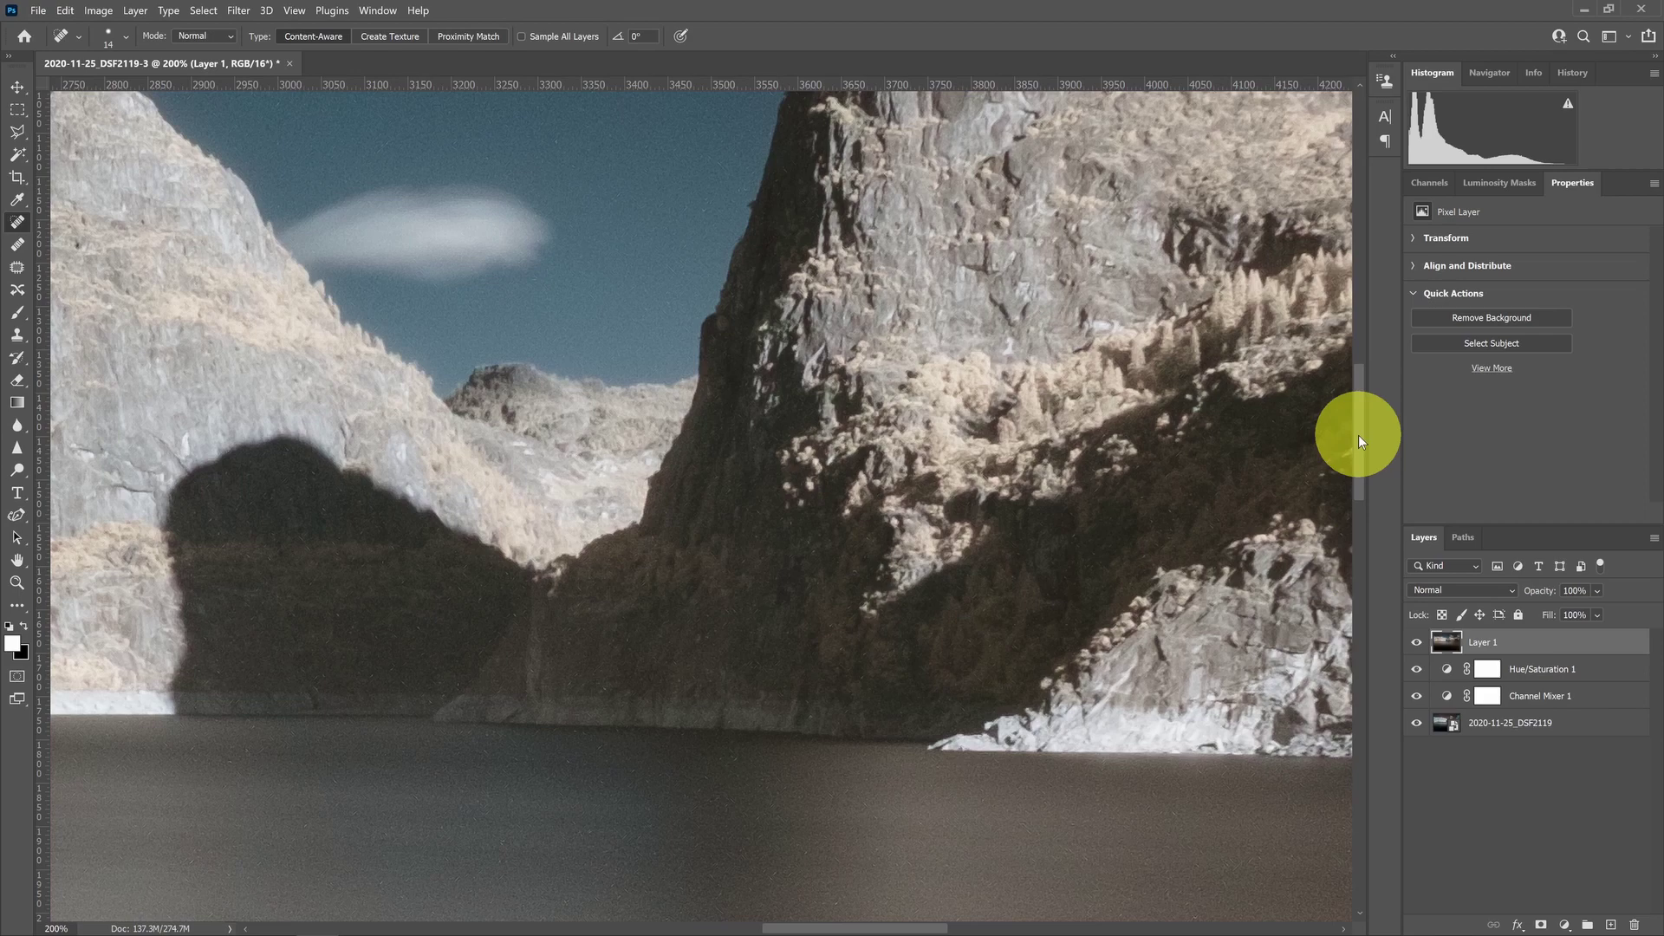
pyautogui.moveTo(1359, 435); pyautogui.dragTo(1345, 623)
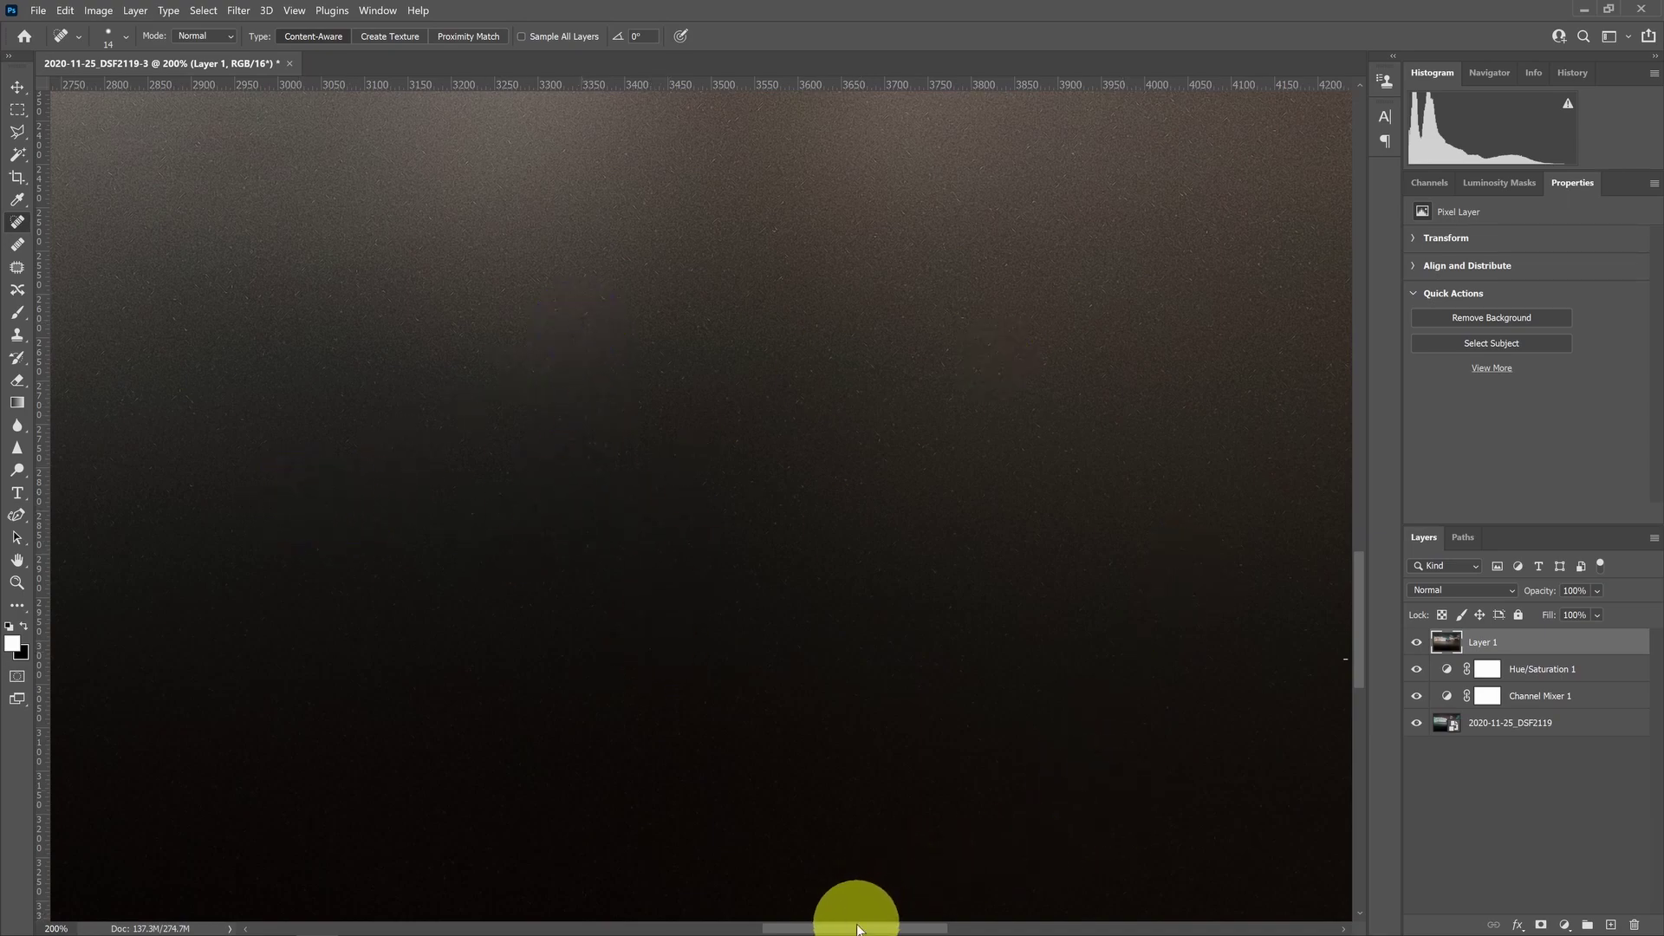
pyautogui.moveTo(859, 930); pyautogui.dragTo(863, 911)
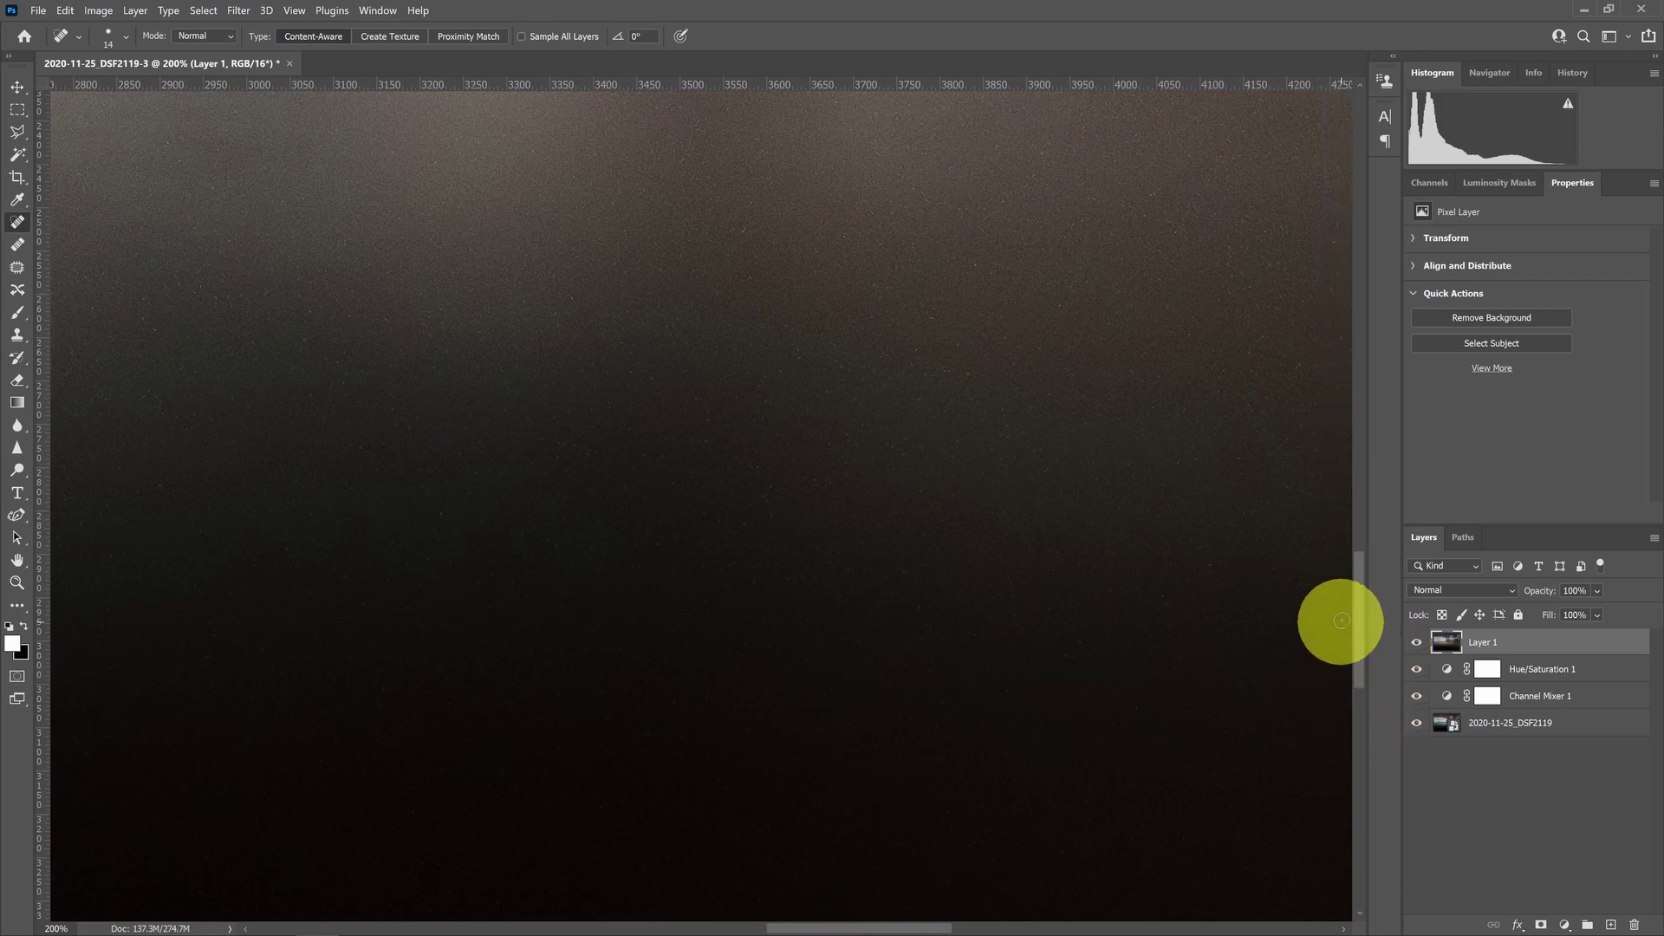
pyautogui.moveTo(1358, 601); pyautogui.dragTo(1351, 702)
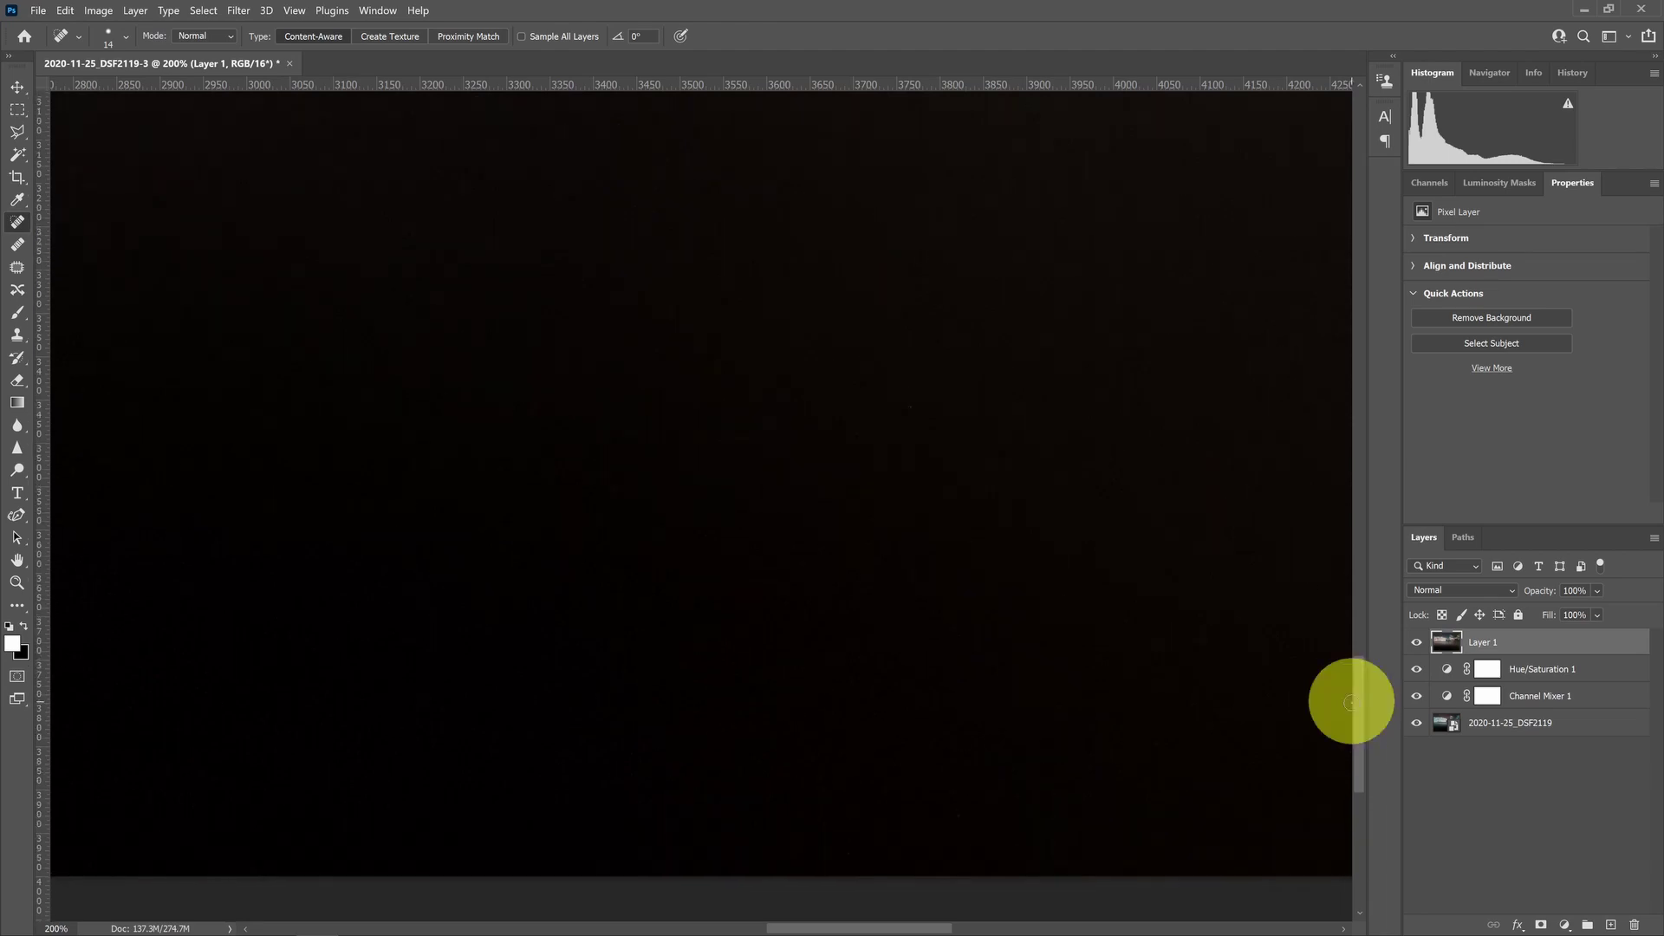
pyautogui.moveTo(903, 928); pyautogui.dragTo(906, 930)
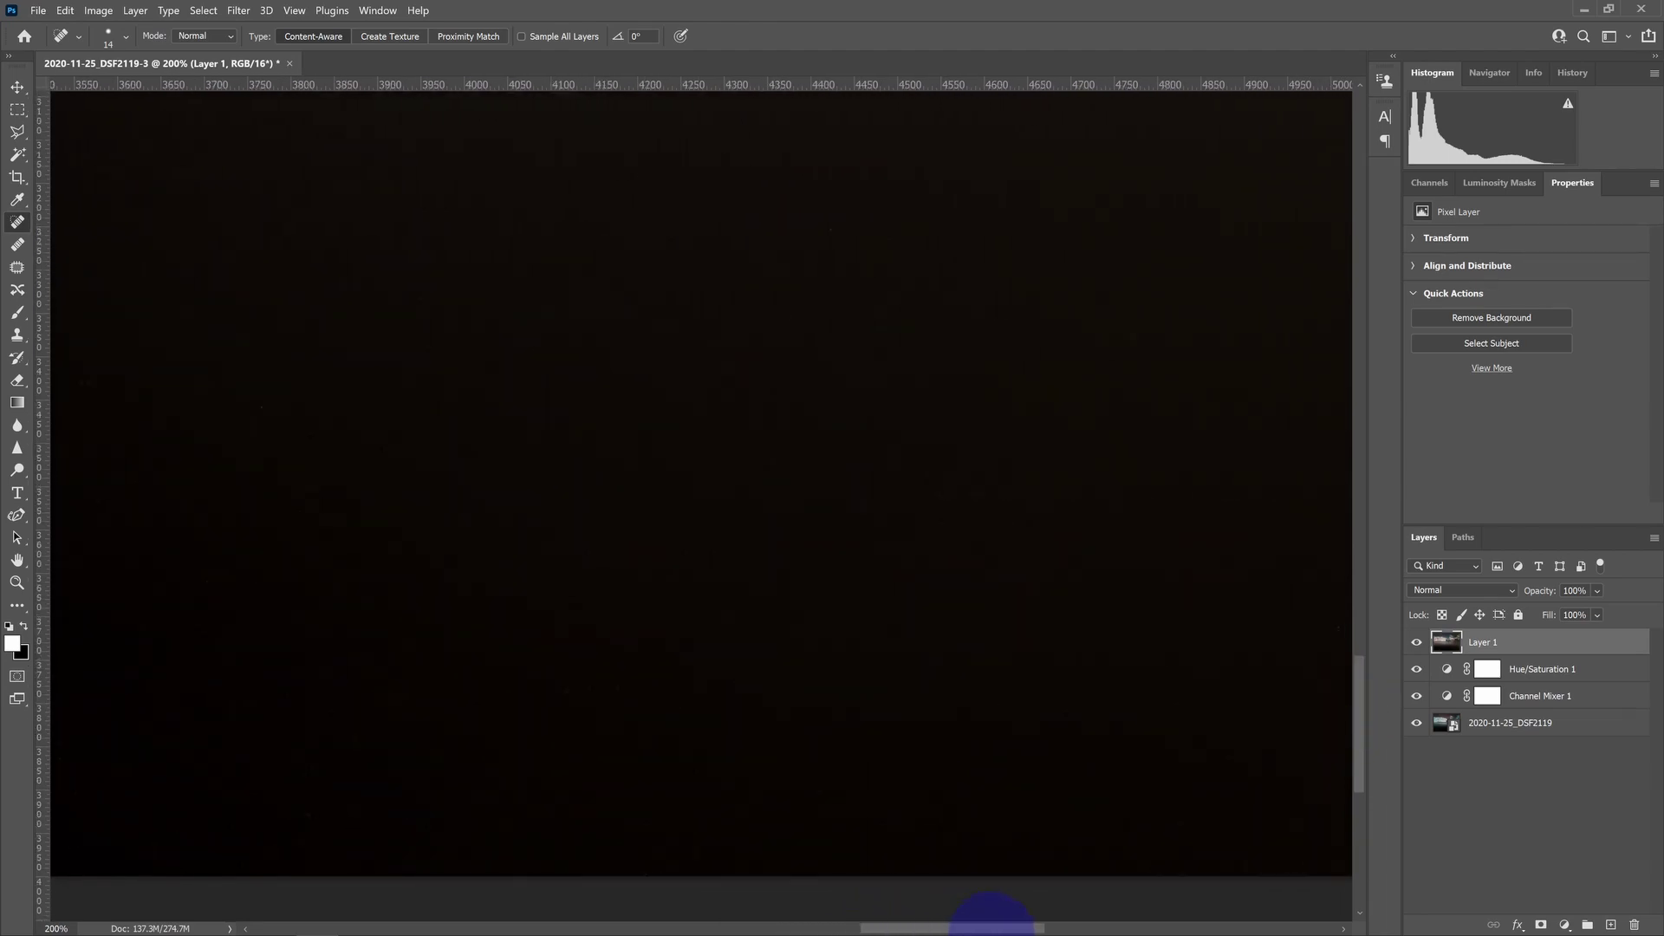
pyautogui.moveTo(1012, 927); pyautogui.dragTo(1119, 930)
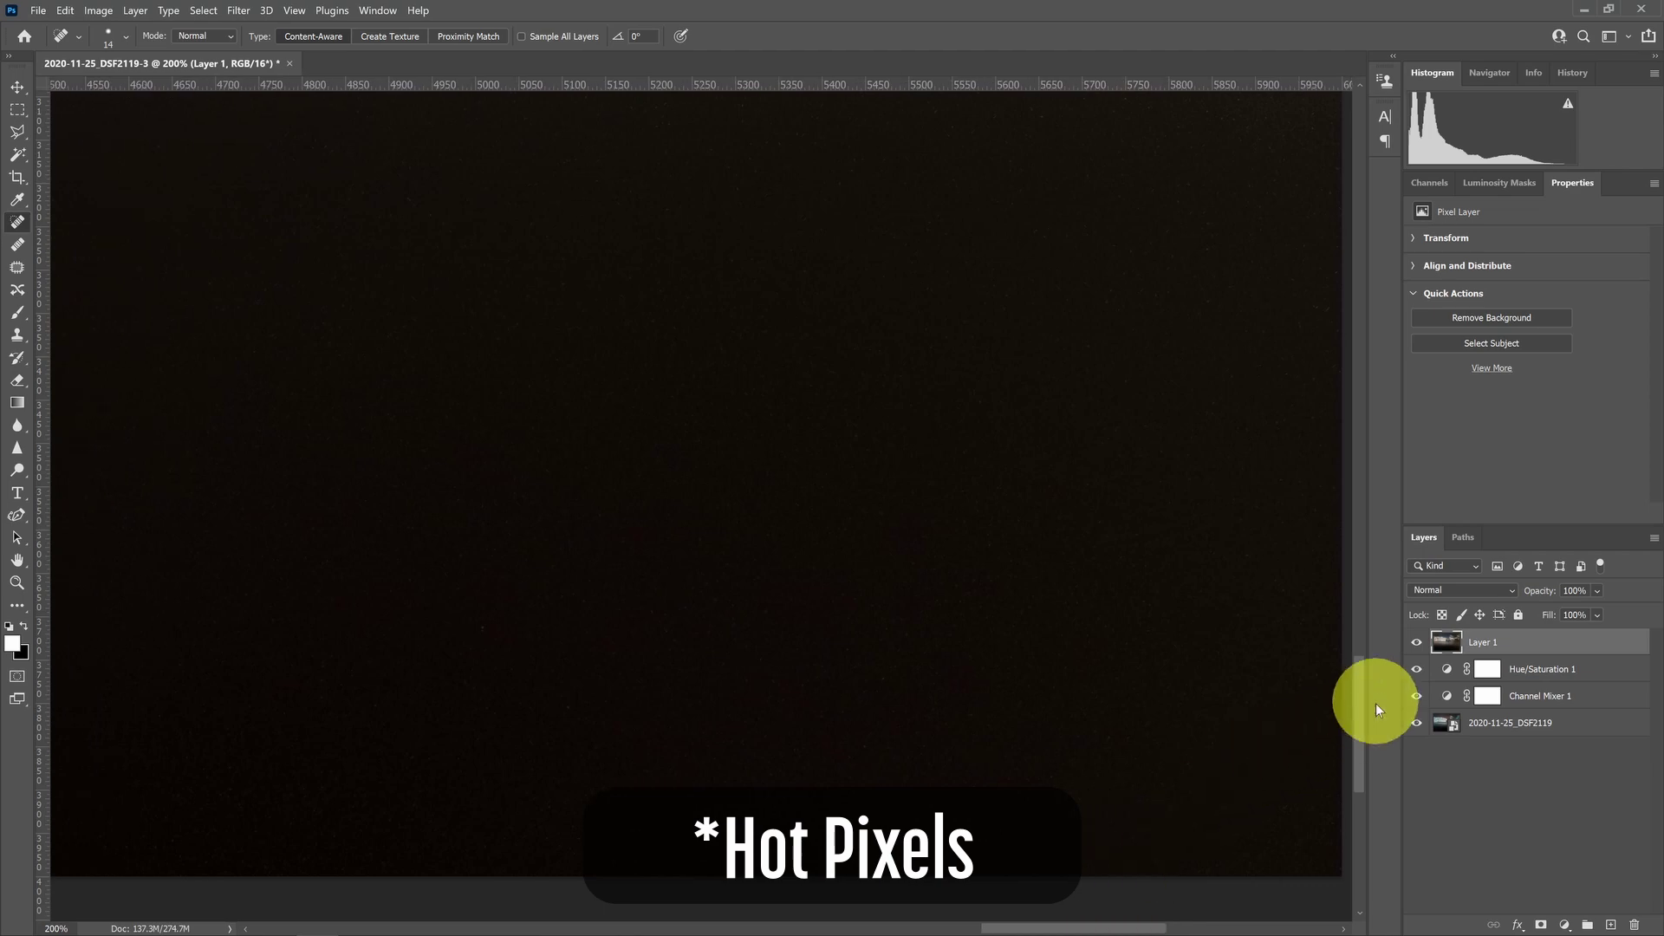
pyautogui.moveTo(1359, 716); pyautogui.dragTo(1350, 292)
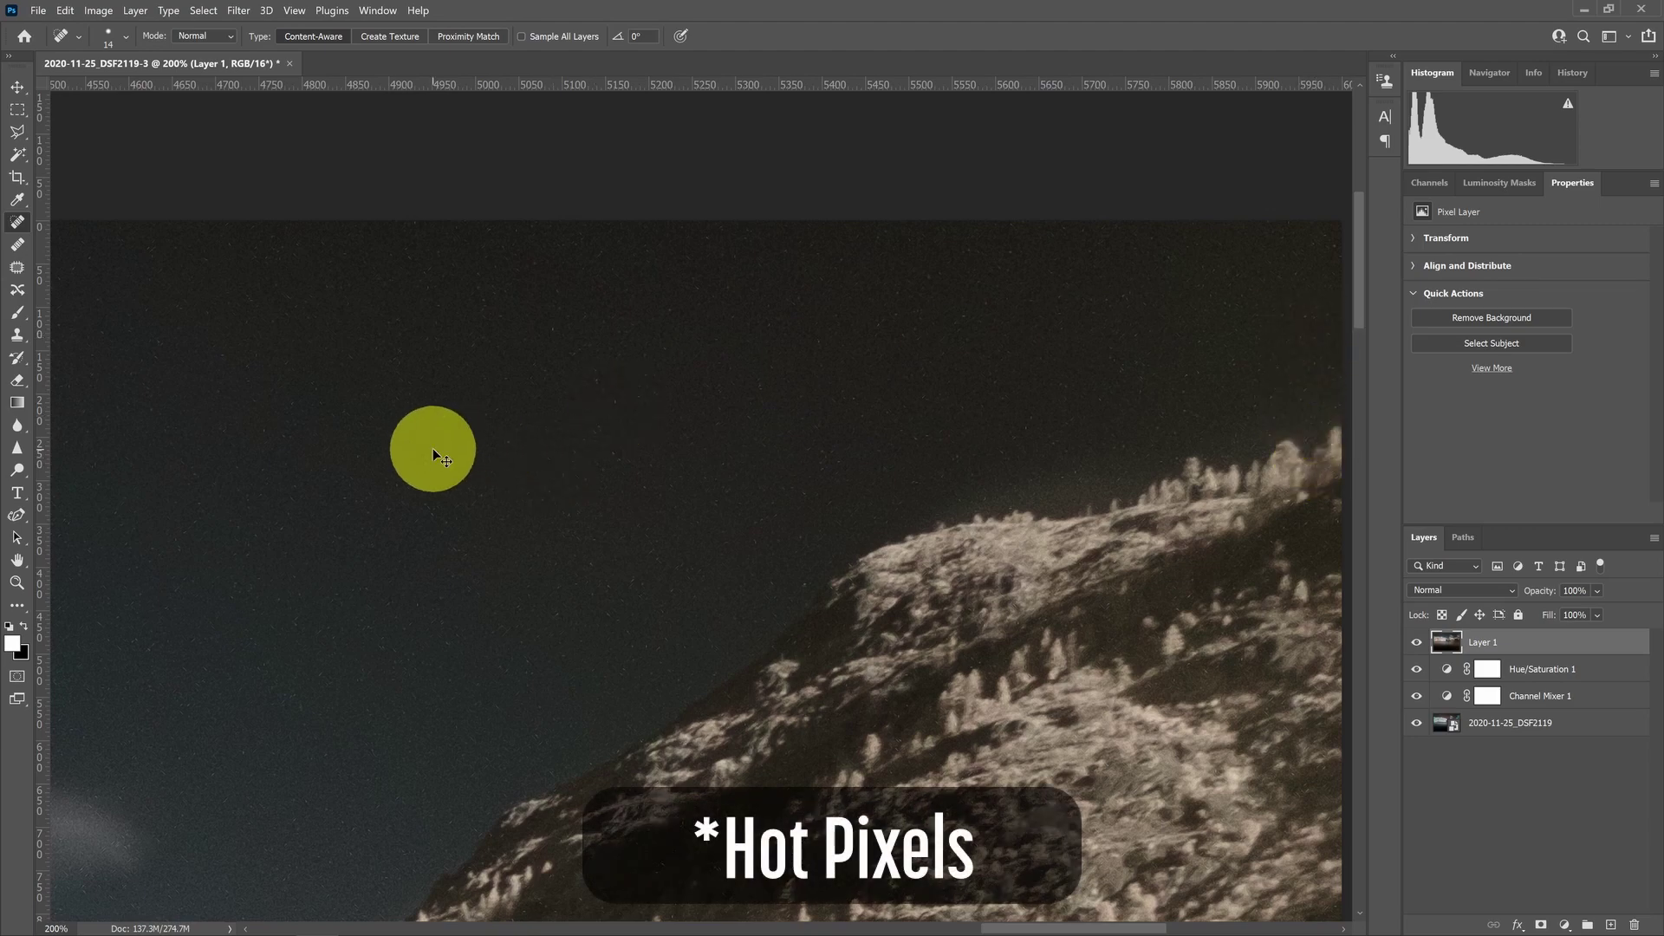
pyautogui.scroll(-5, 438, 456)
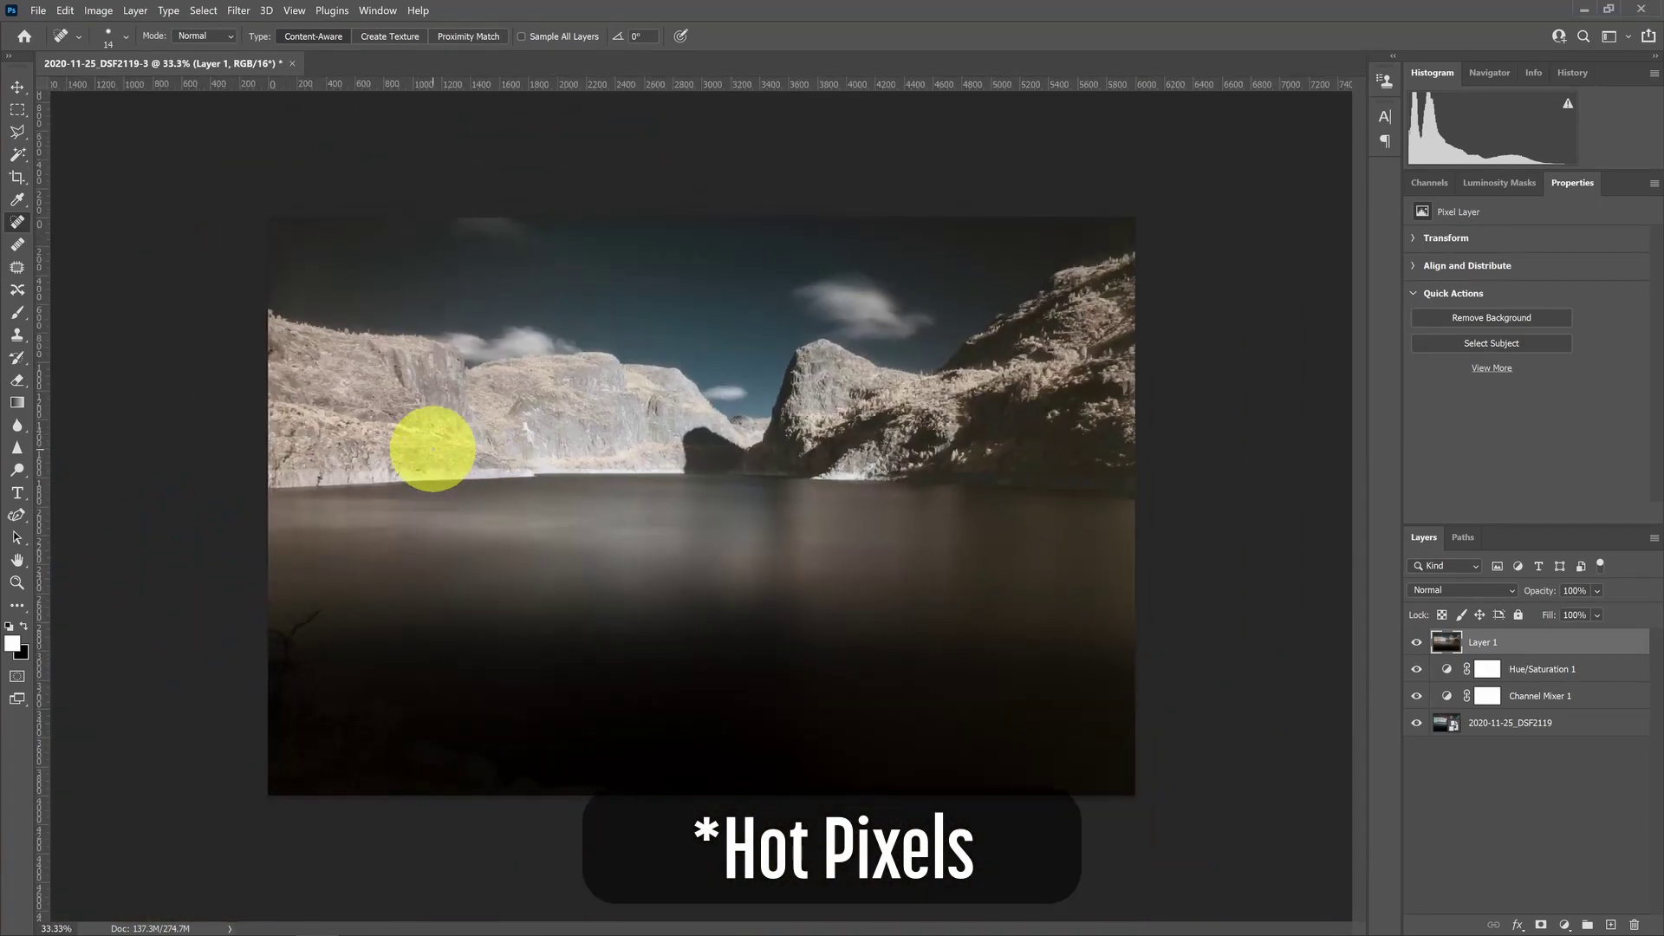
# Enlarge the Spot Healing Brush to 111 px and paint out the upper forked branches of the bare tree on the near shore.
pyautogui.press('z')
pyautogui.scroll(3, 230, 676)
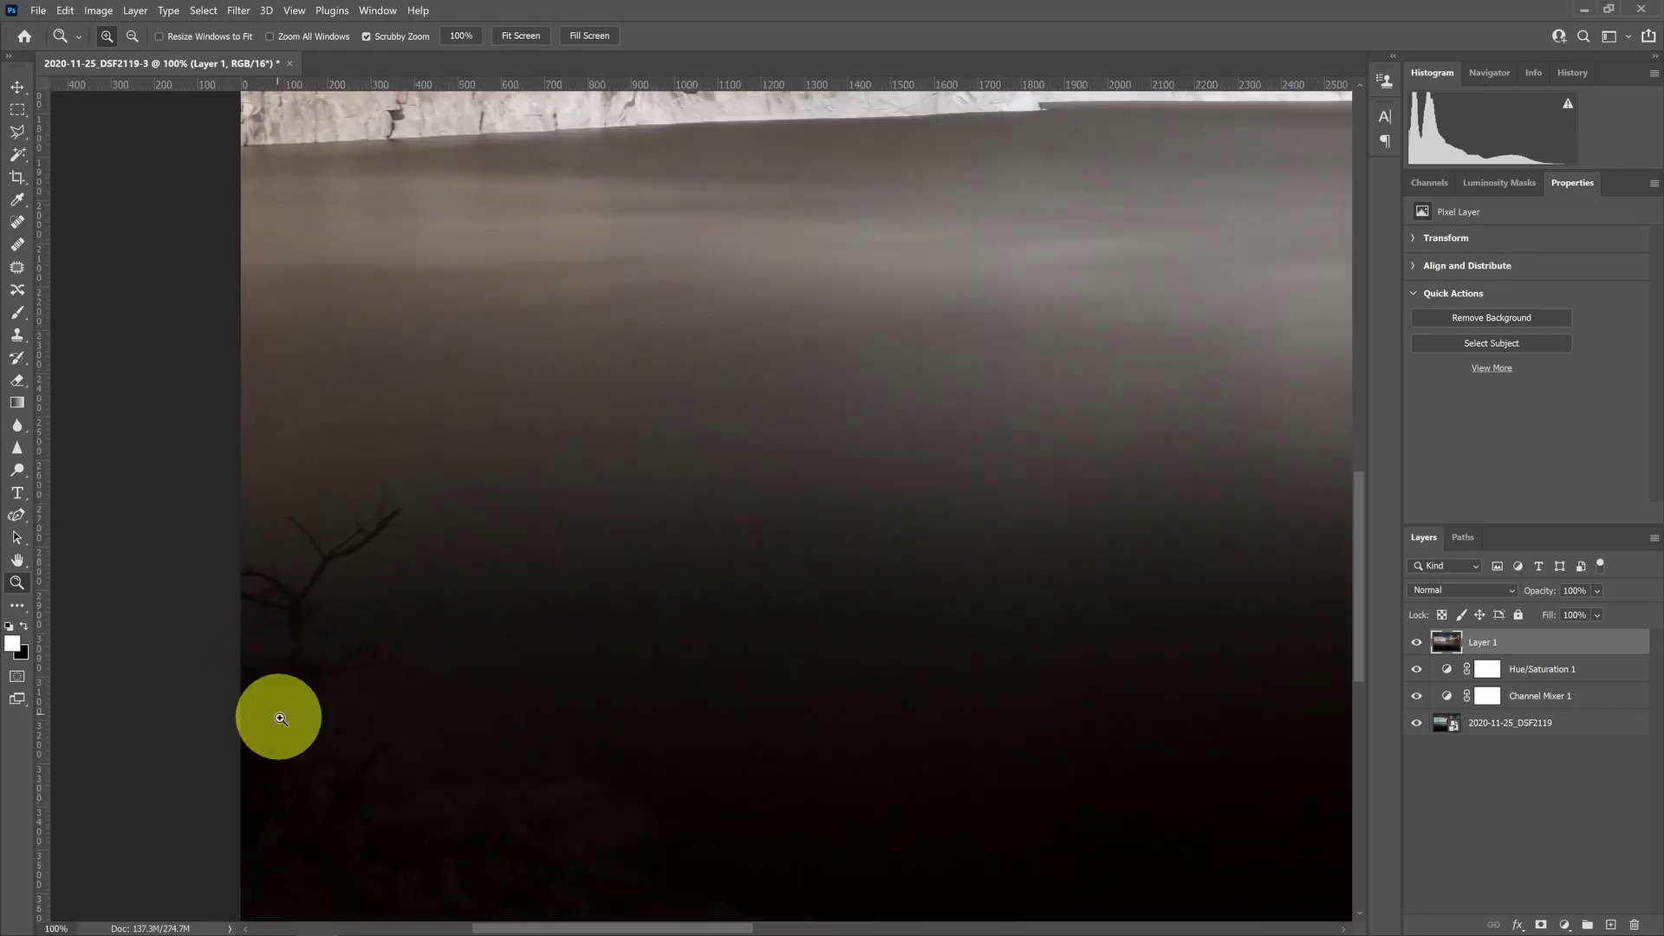
pyautogui.click(280, 719)
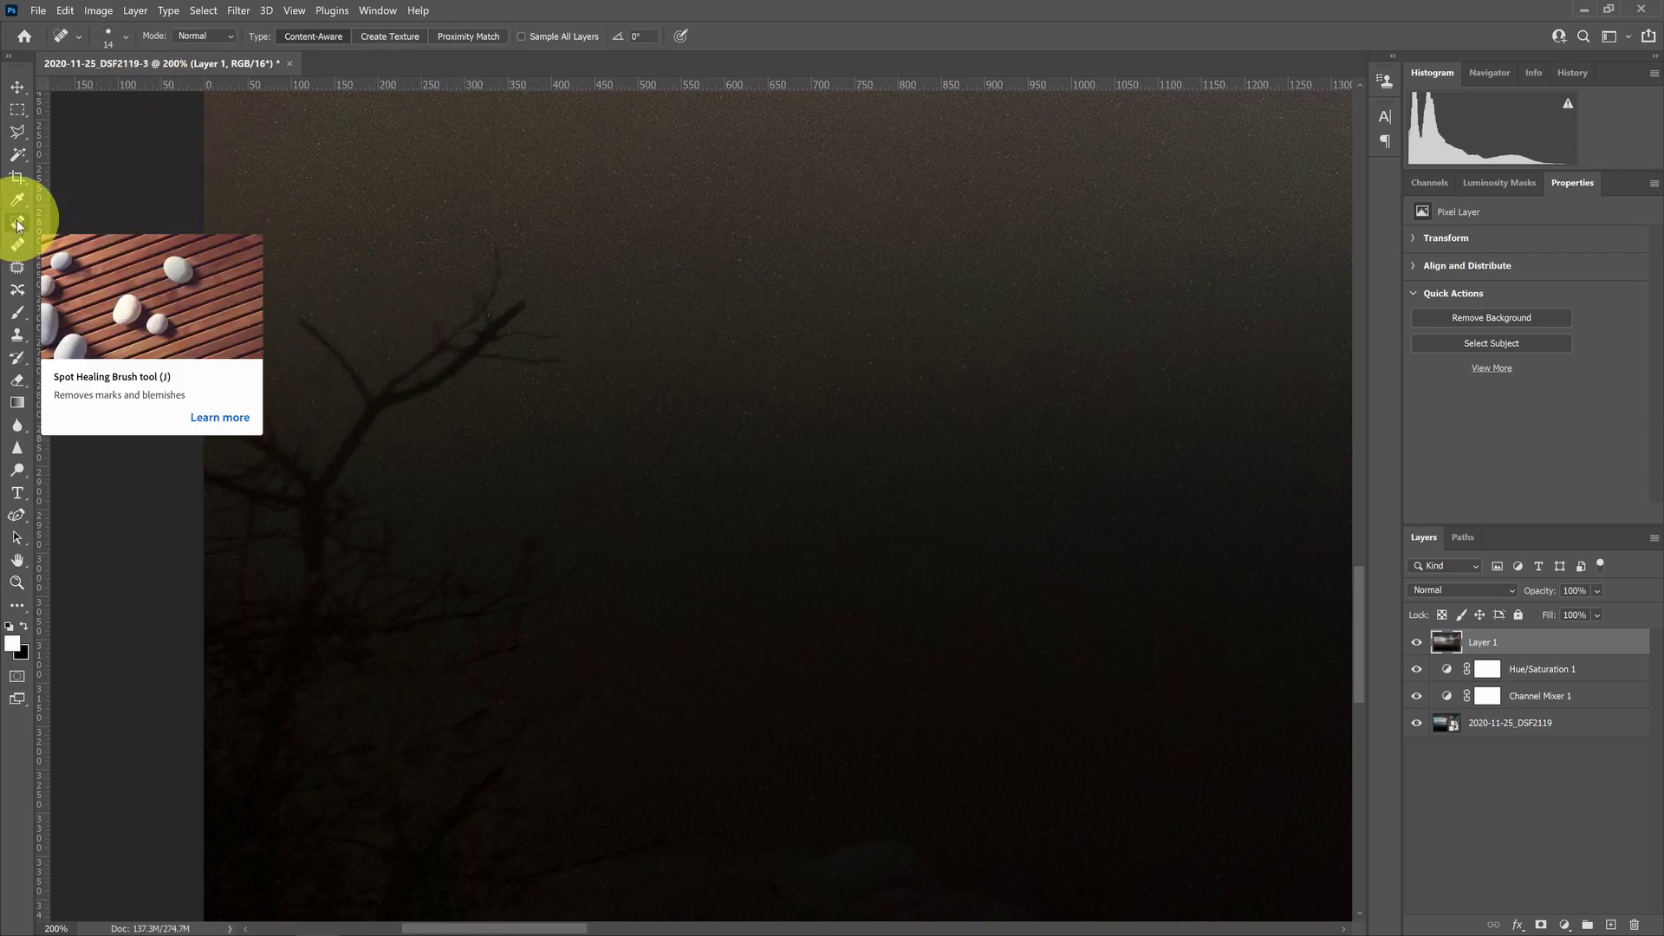
pyautogui.click(124, 38)
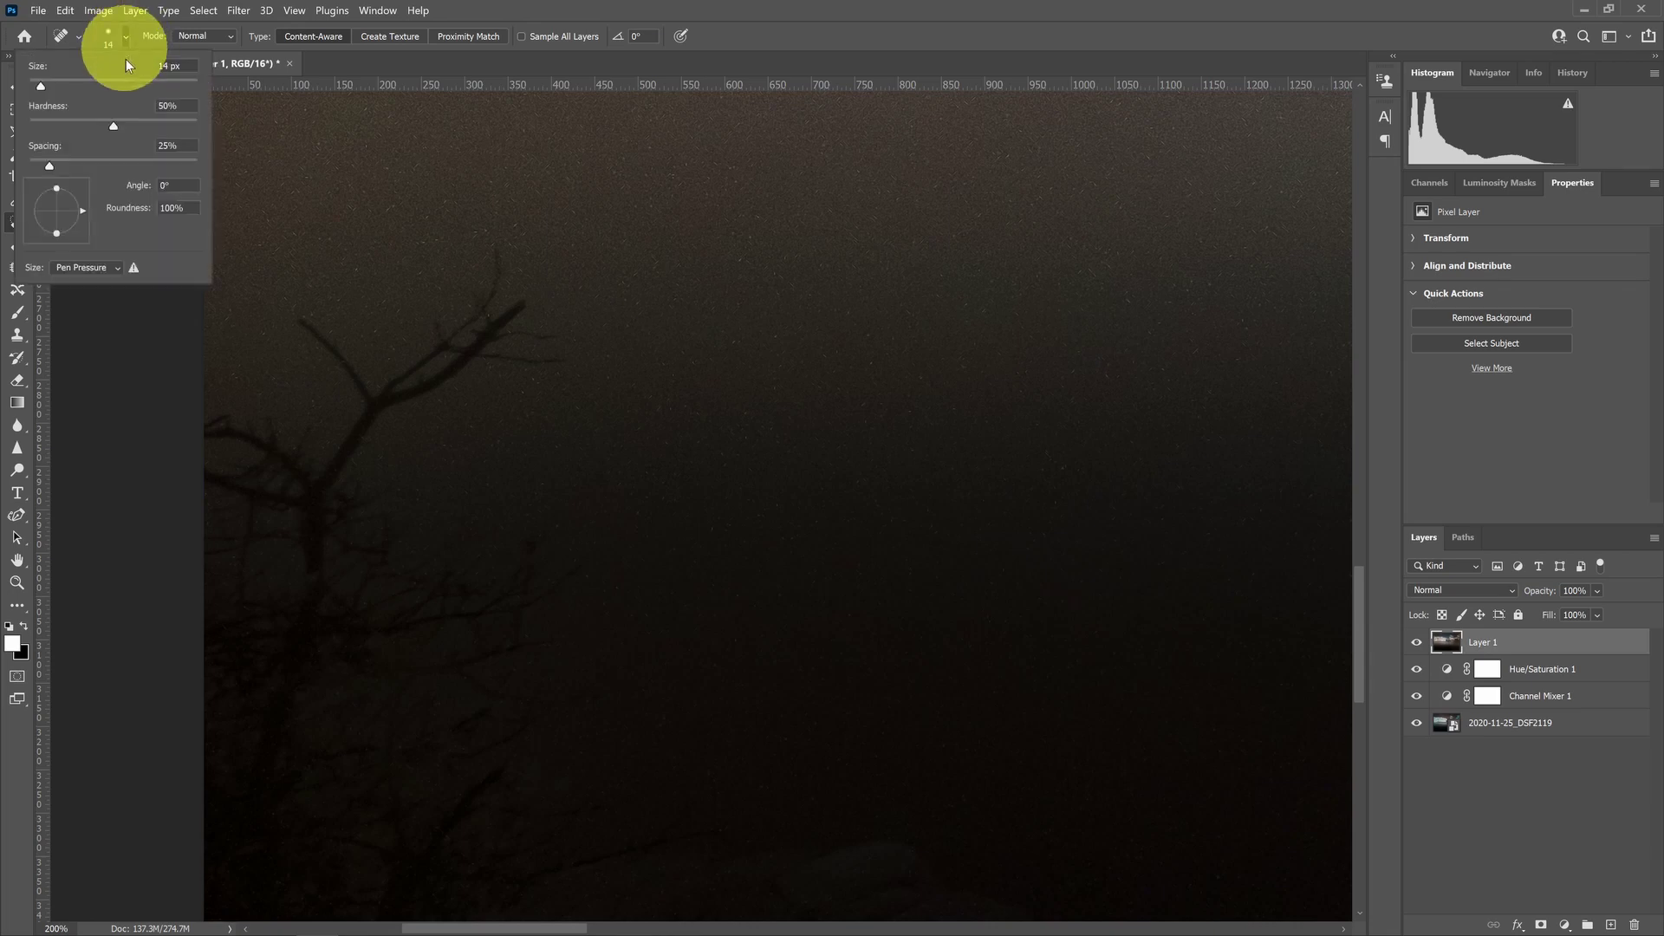
pyautogui.moveTo(41, 86); pyautogui.dragTo(118, 87)
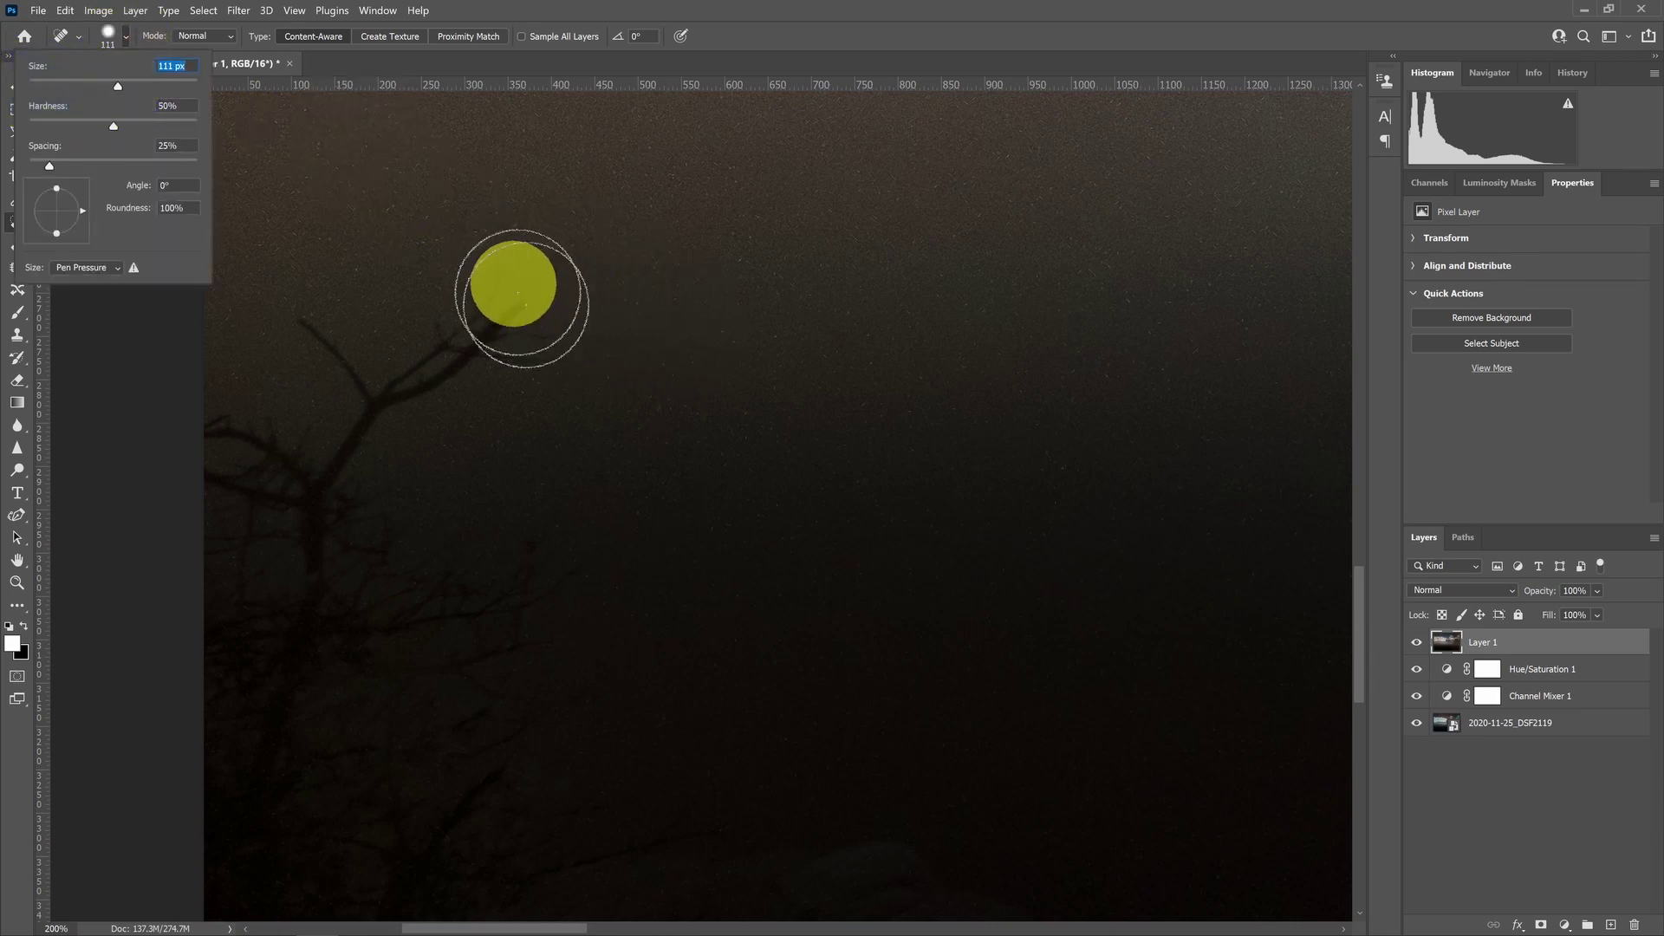
pyautogui.click(506, 271)
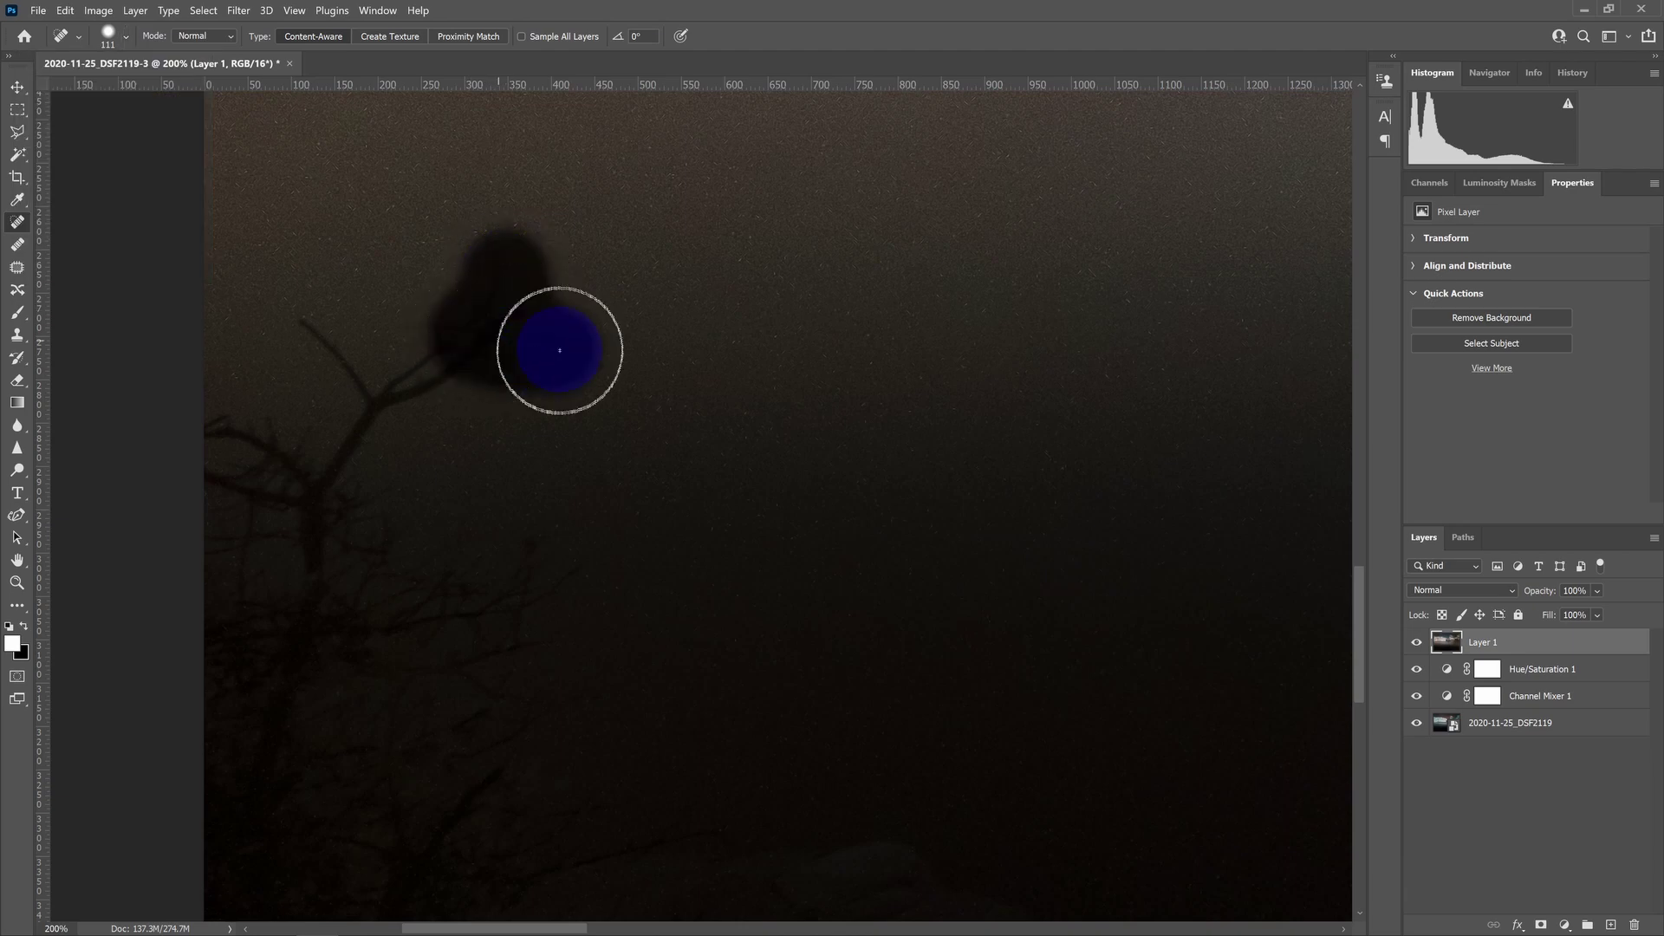
pyautogui.moveTo(406, 384); pyautogui.dragTo(296, 312)
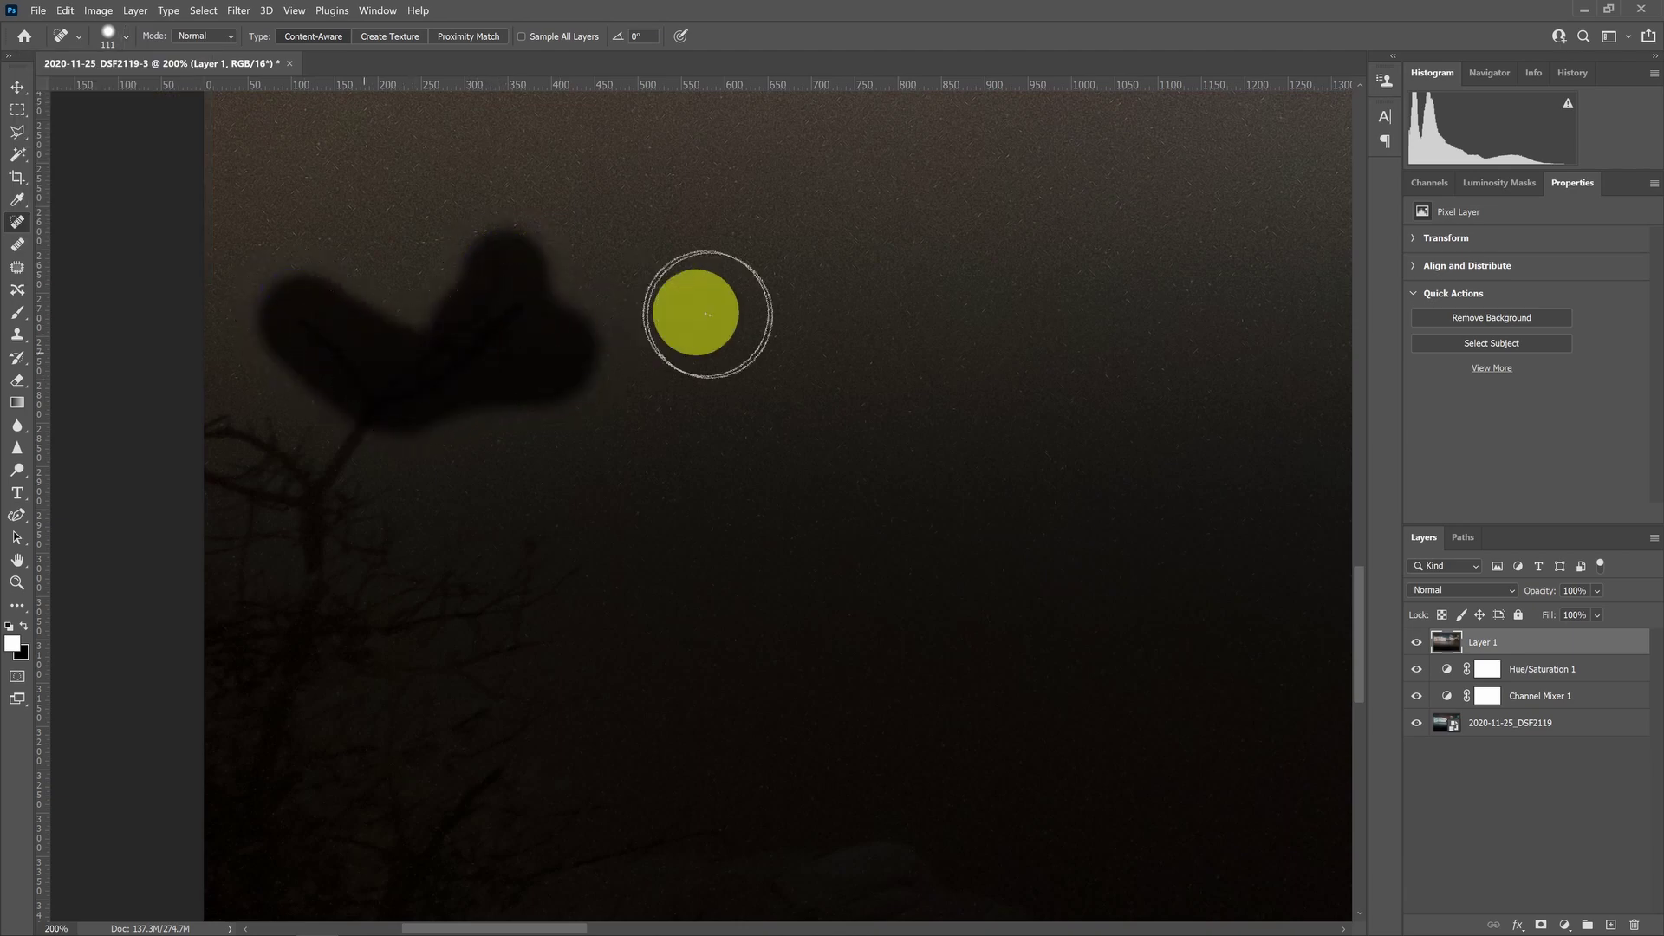
# Heal away the bare tree's upper trunk and the remaining branches that stand out against the dark water.
pyautogui.click(378, 398)
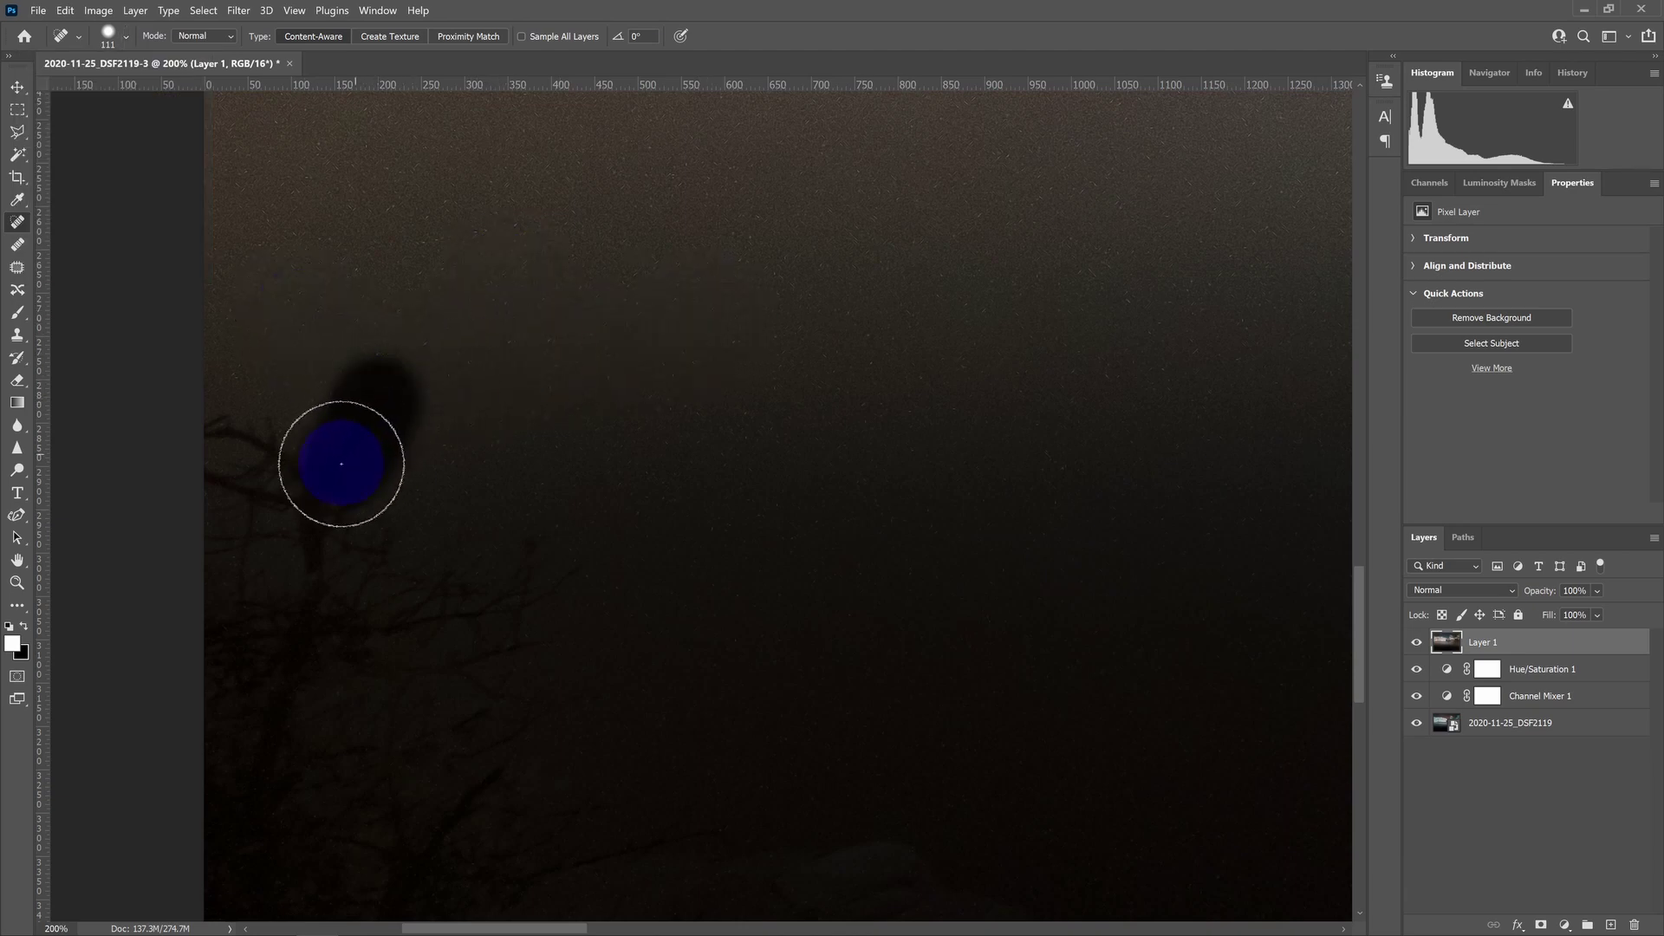
pyautogui.moveTo(342, 464); pyautogui.dragTo(346, 457)
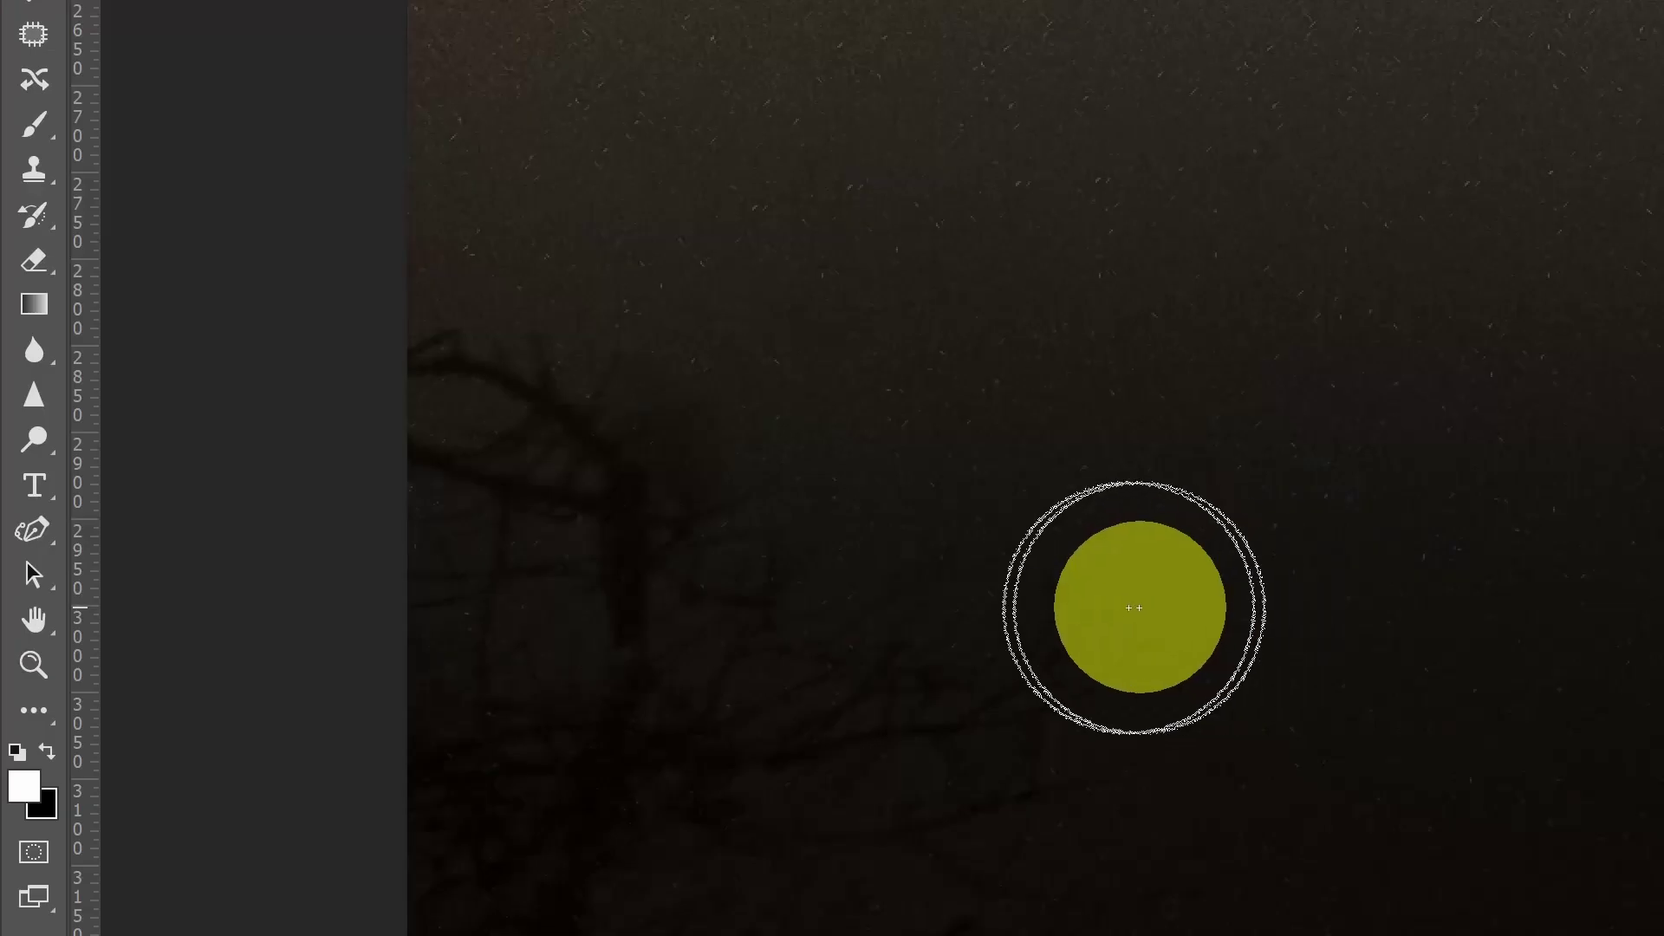
pyautogui.moveTo(1135, 608)
pyautogui.mouseDown()
pyautogui.moveTo(1047, 703)
pyautogui.moveTo(989, 724)
pyautogui.moveTo(958, 695)
pyautogui.moveTo(859, 687)
pyautogui.moveTo(699, 556)
pyautogui.moveTo(573, 381)
pyautogui.moveTo(445, 340)
pyautogui.moveTo(418, 392)
pyautogui.moveTo(459, 475)
pyautogui.moveTo(553, 519)
pyautogui.moveTo(491, 584)
pyautogui.moveTo(577, 565)
pyautogui.mouseUp()
pyautogui.moveTo(461, 368); pyautogui.dragTo(430, 336)
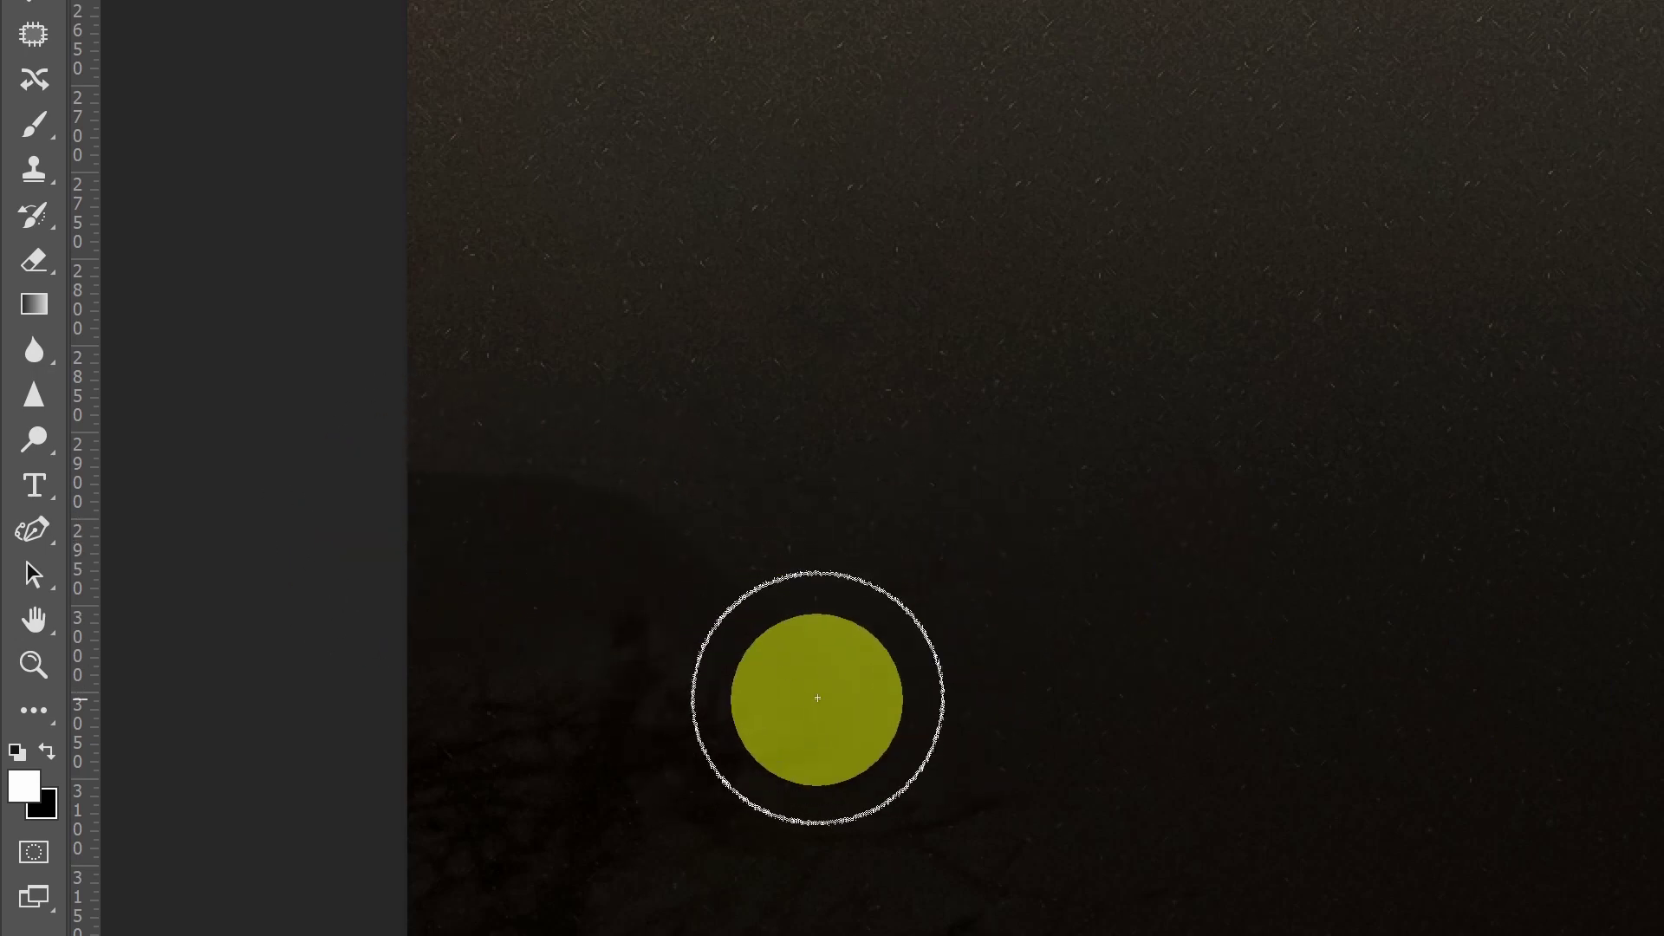
pyautogui.moveTo(780, 632)
pyautogui.mouseDown()
pyautogui.moveTo(570, 558)
pyautogui.moveTo(356, 540)
pyautogui.mouseUp()
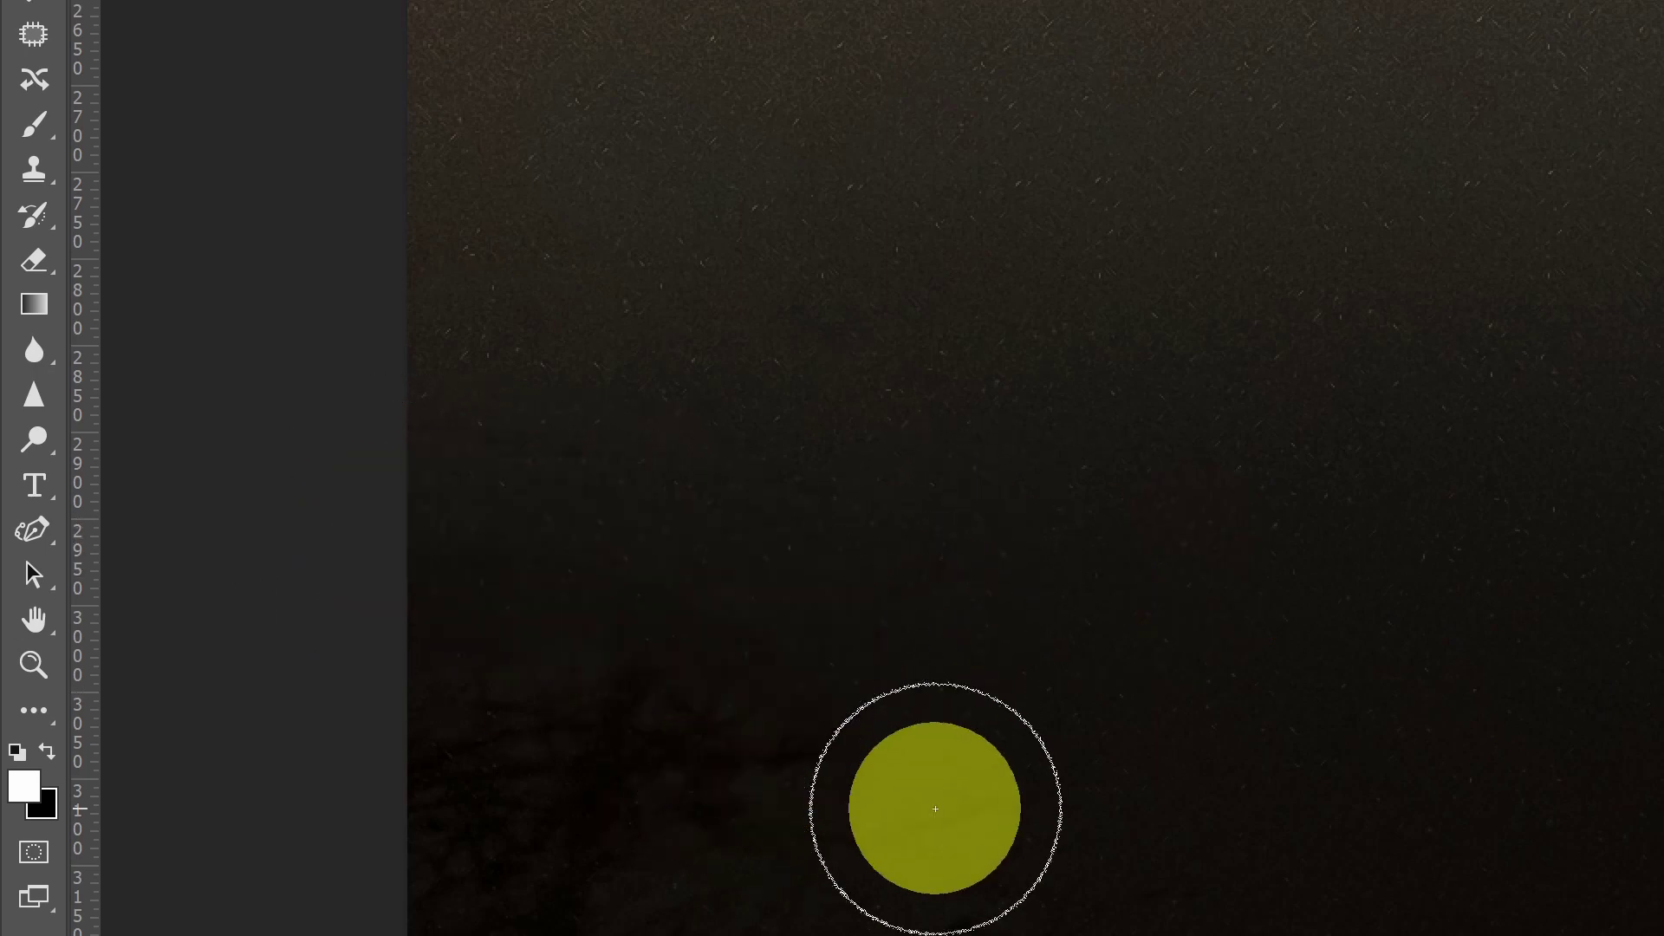
pyautogui.moveTo(772, 688); pyautogui.dragTo(353, 632)
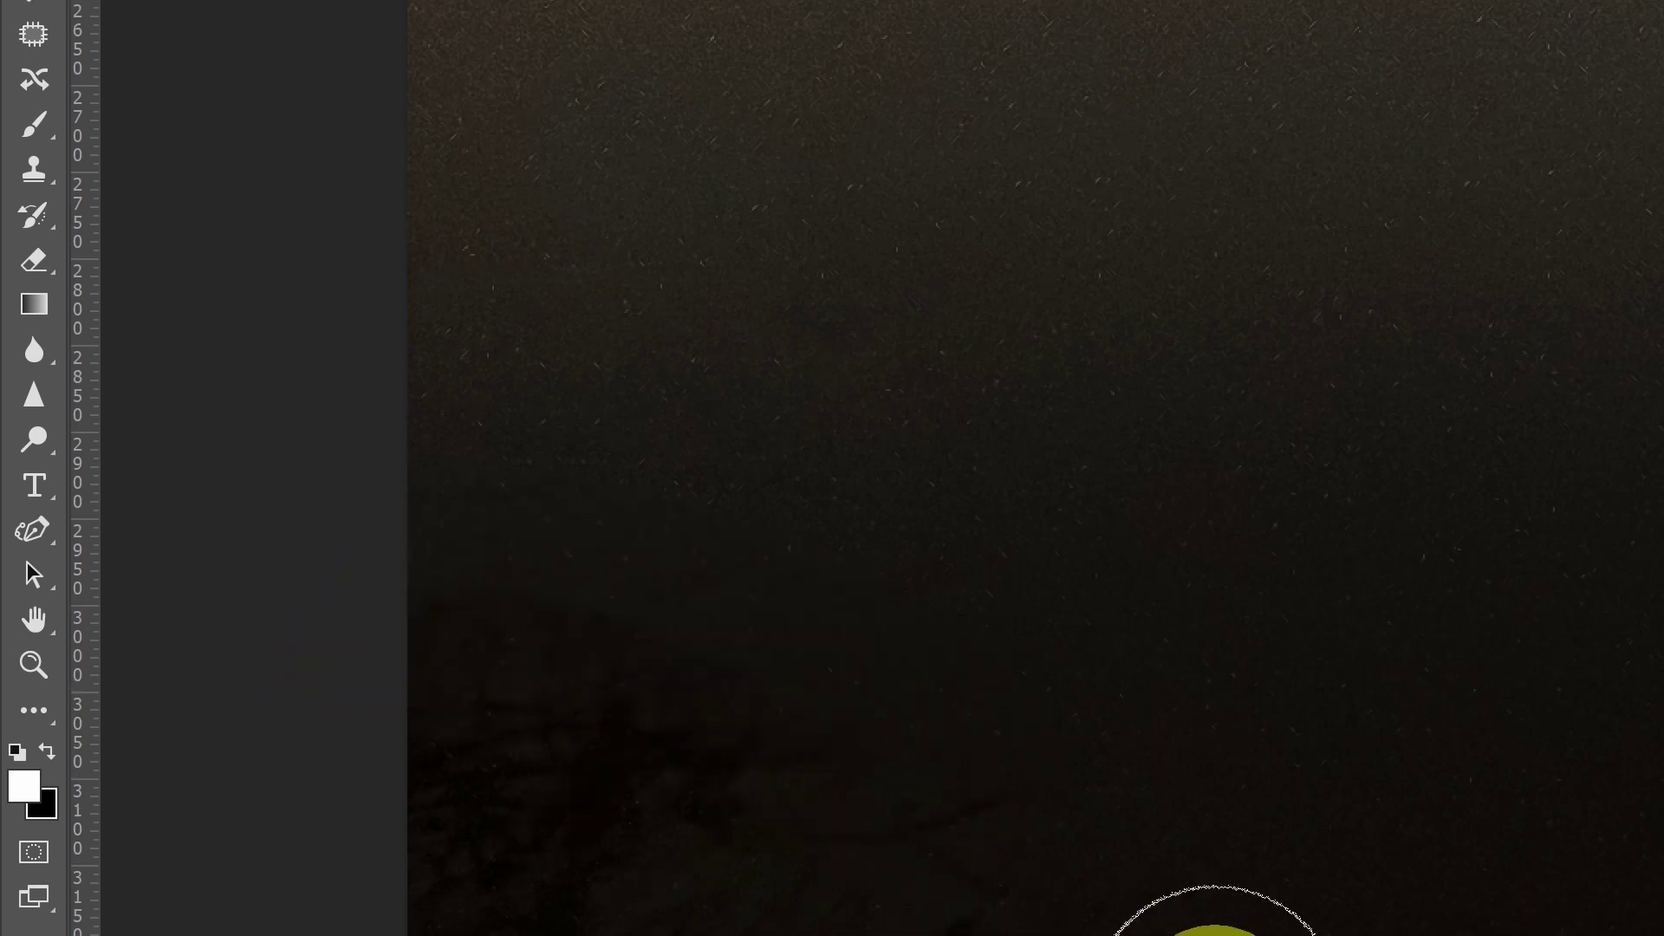
pyautogui.moveTo(896, 575); pyautogui.dragTo(896, 576)
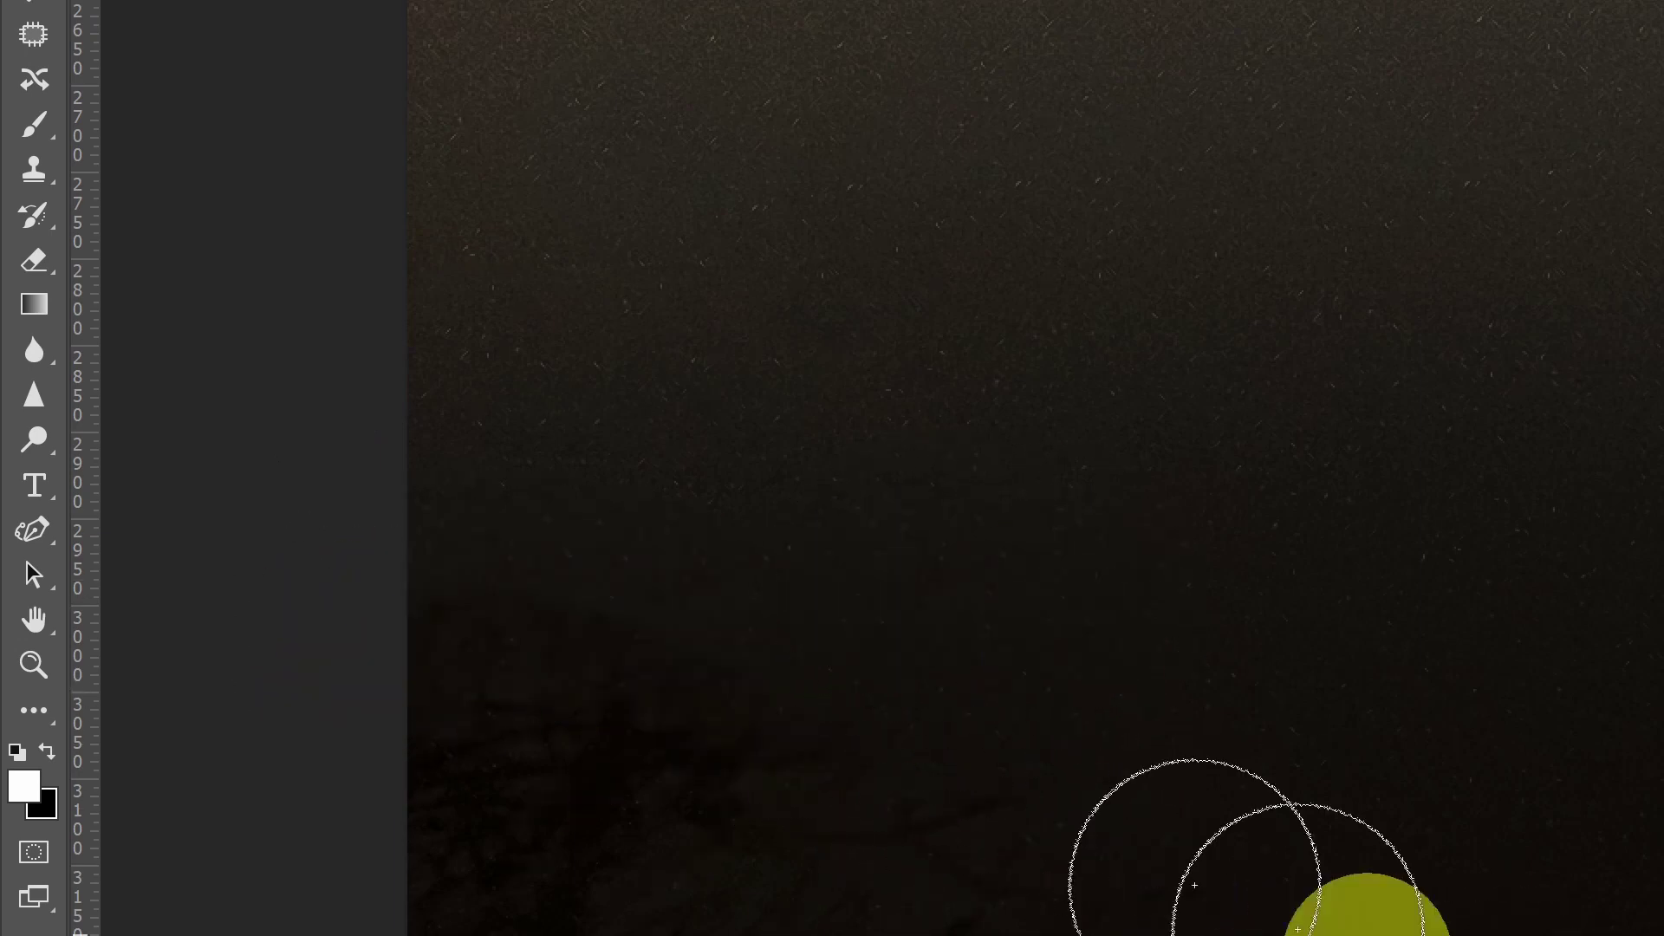
pyautogui.moveTo(807, 742)
pyautogui.mouseDown()
pyautogui.moveTo(600, 650)
pyautogui.moveTo(596, 761)
pyautogui.moveTo(537, 771)
pyautogui.moveTo(451, 659)
pyautogui.mouseUp()
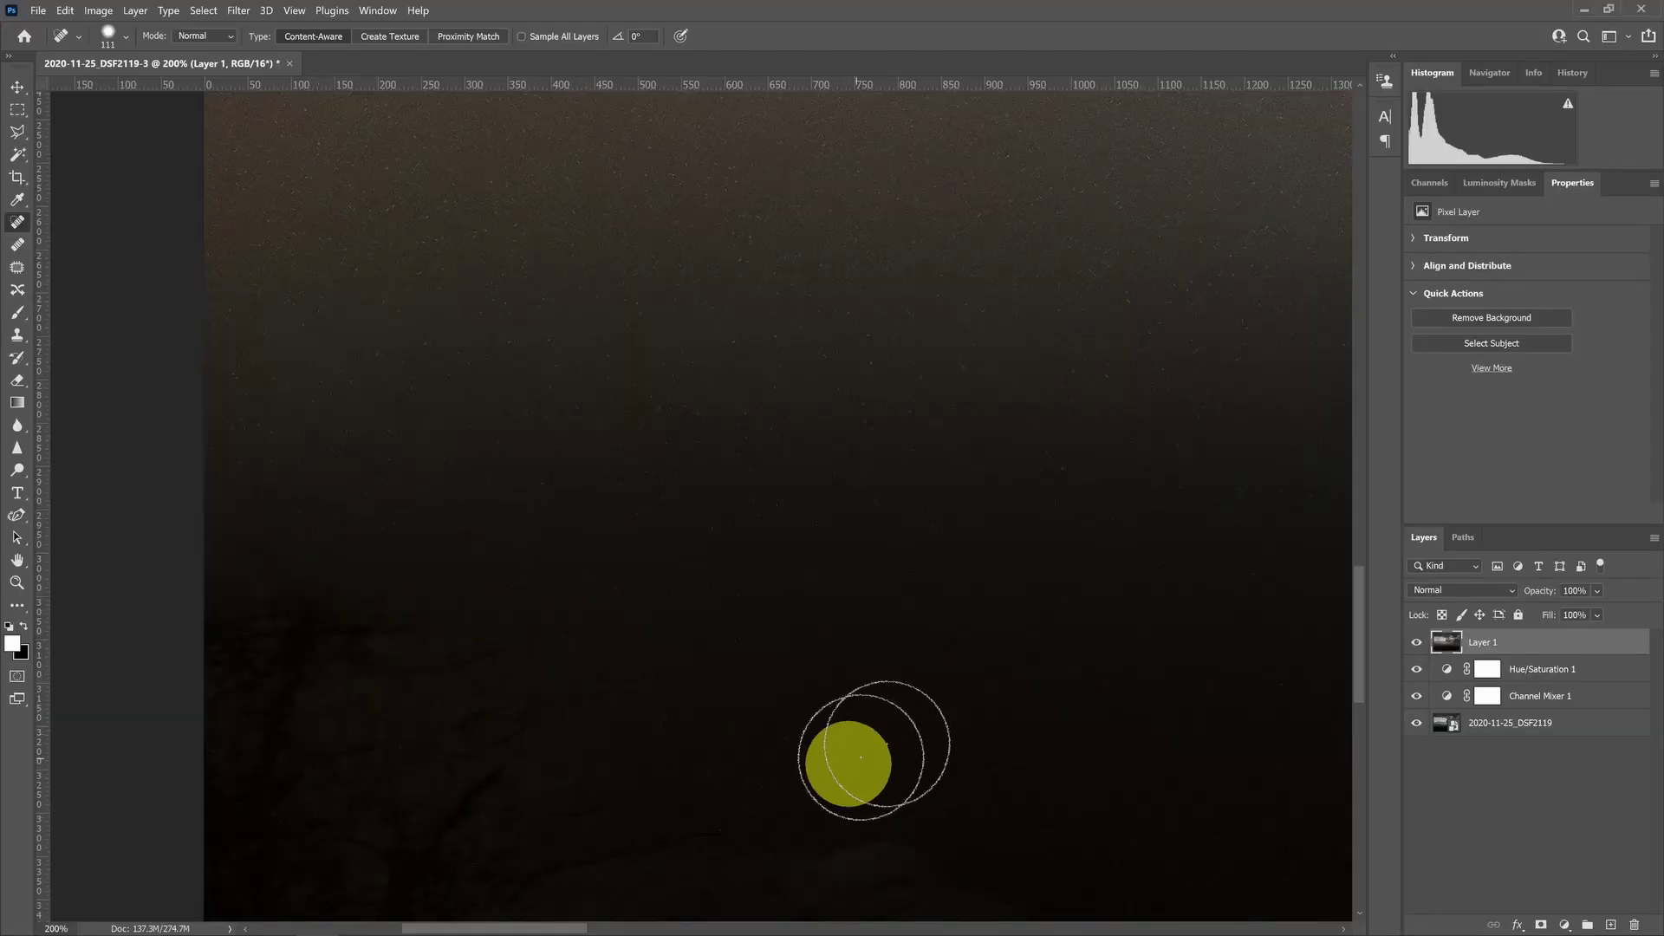
pyautogui.moveTo(1359, 611)
pyautogui.mouseDown()
pyautogui.moveTo(1360, 666)
pyautogui.moveTo(1366, 647)
pyautogui.mouseUp()
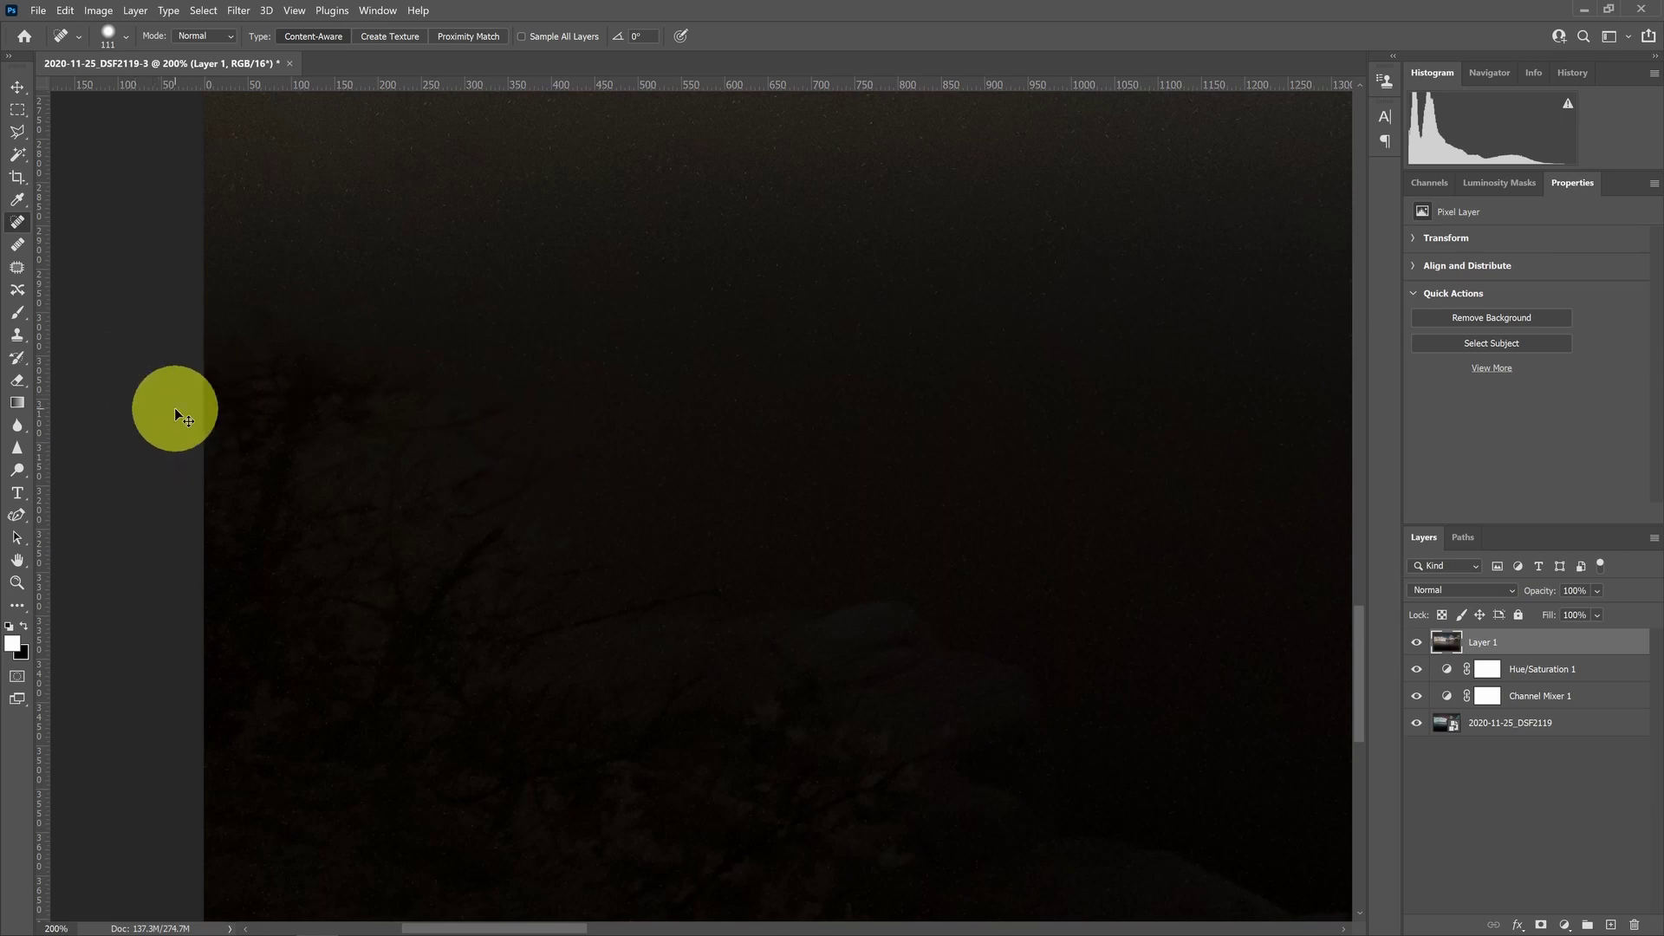
pyautogui.hotkey('ctrl', '0')
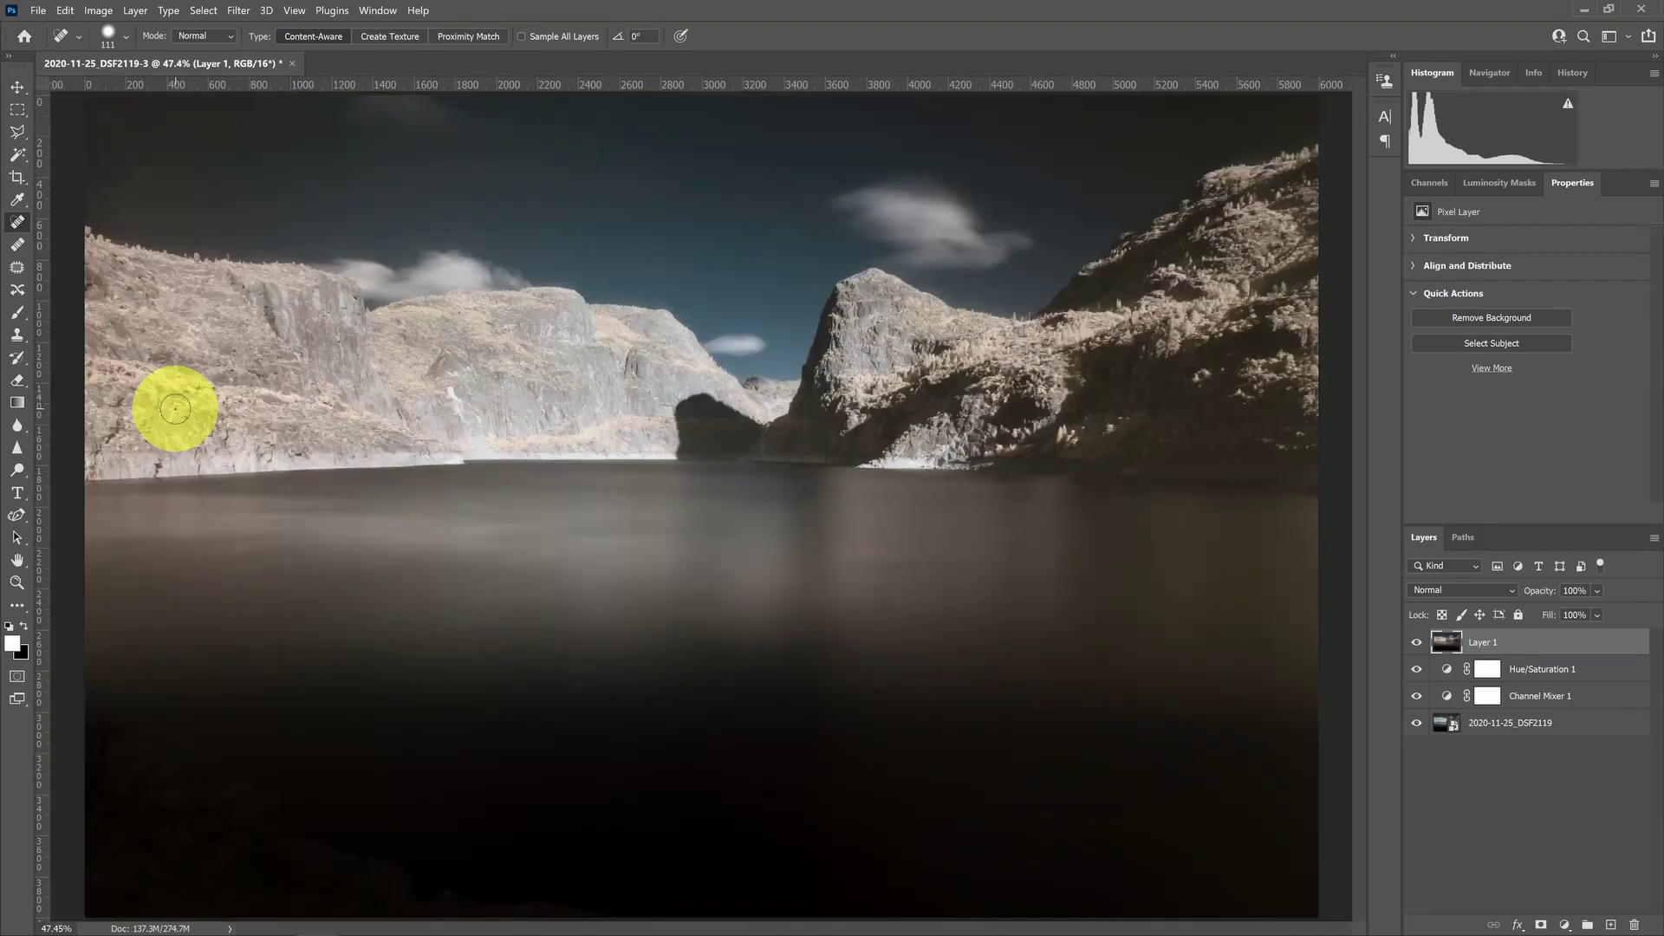